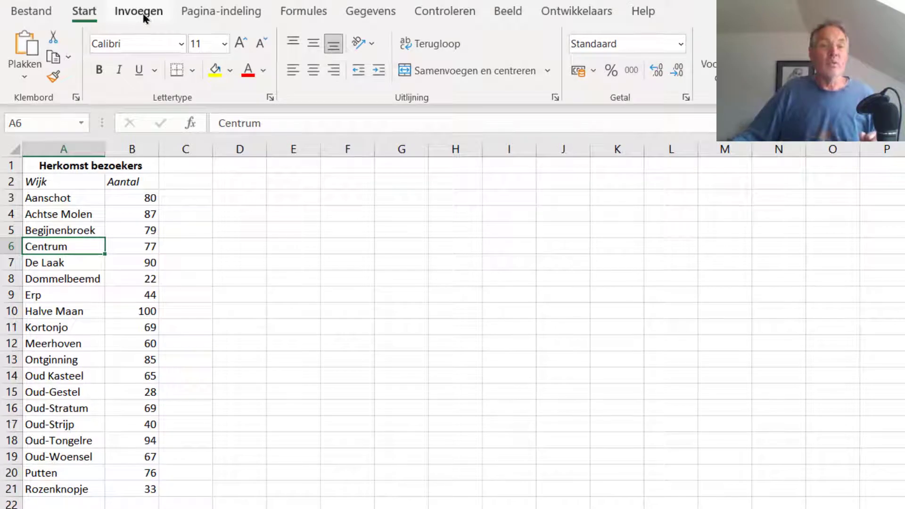
Step: Insert the recommended clustered column chart of visitor counts for all 19 districts
{"action": "left_click", "coordinate": [139, 12]}
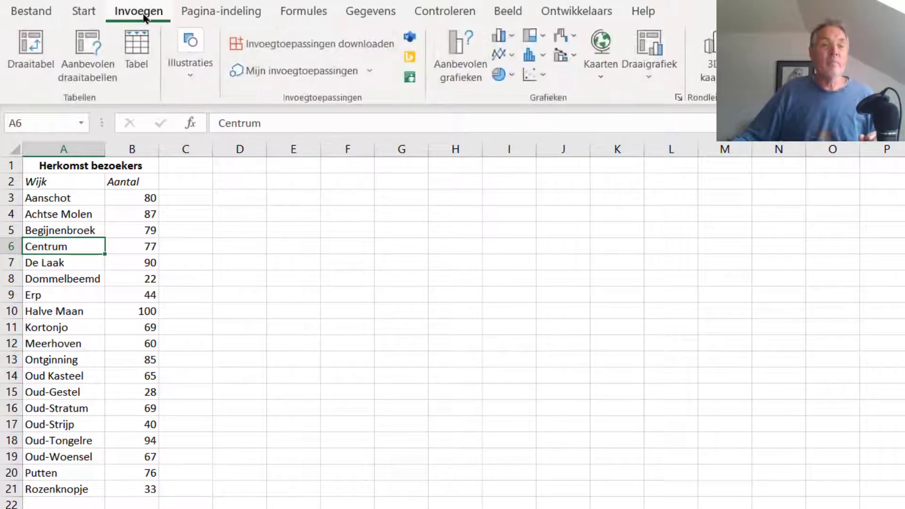
{"action": "left_click", "coordinate": [452, 70]}
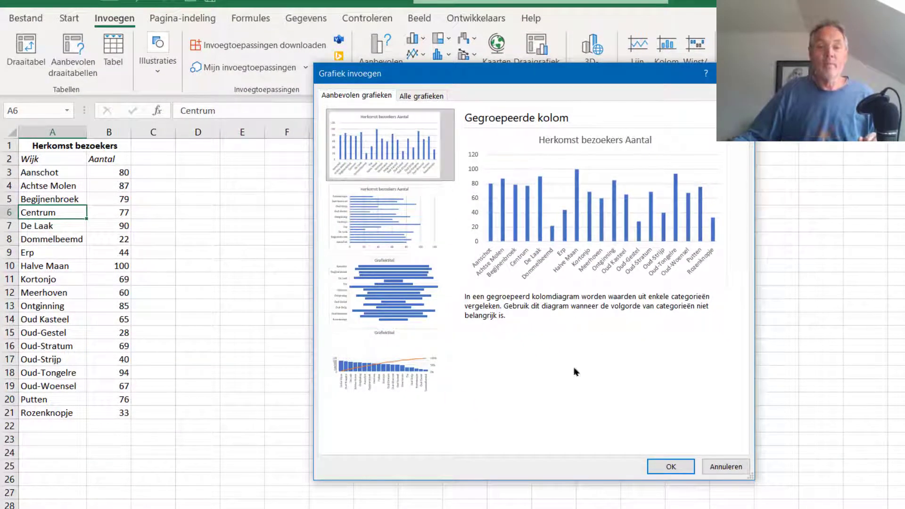
{"action": "left_click", "coordinate": [670, 469]}
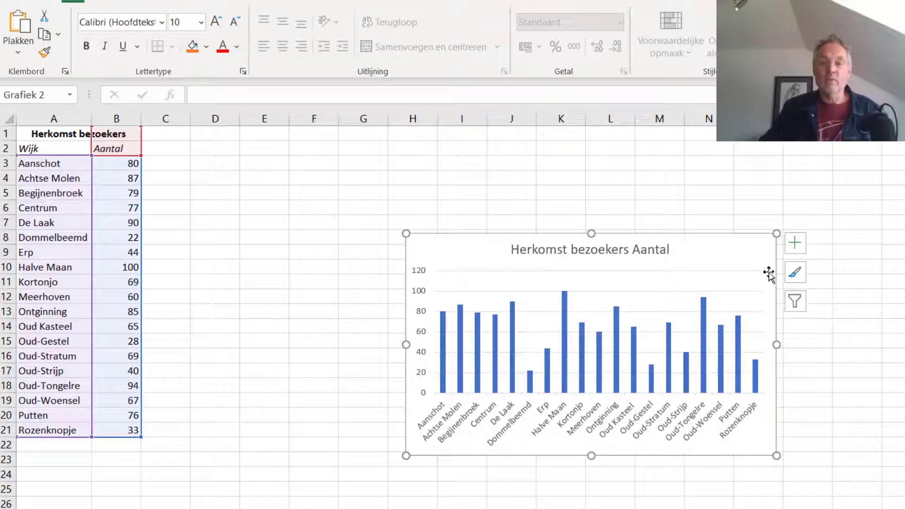
Step: Add a horizontal axis title reading 'Wijk' under the district names
{"action": "left_click", "coordinate": [797, 249]}
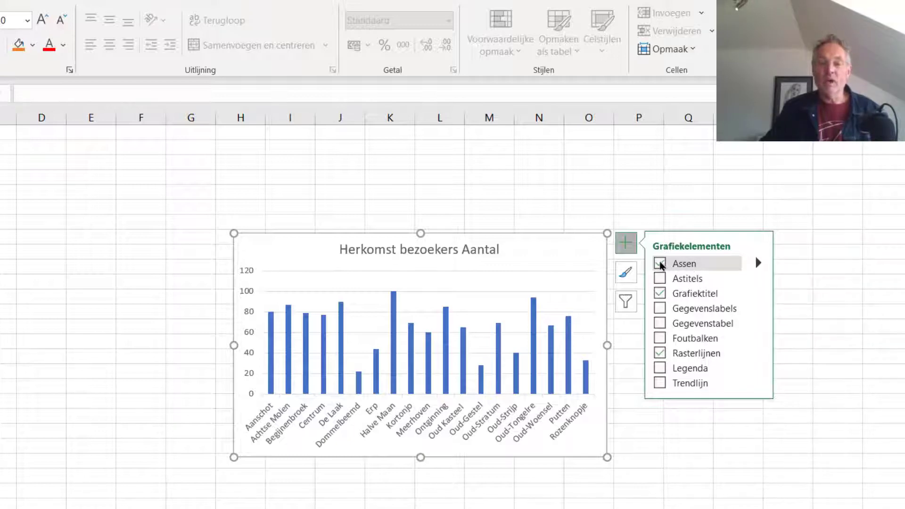
{"action": "left_click", "coordinate": [660, 264]}
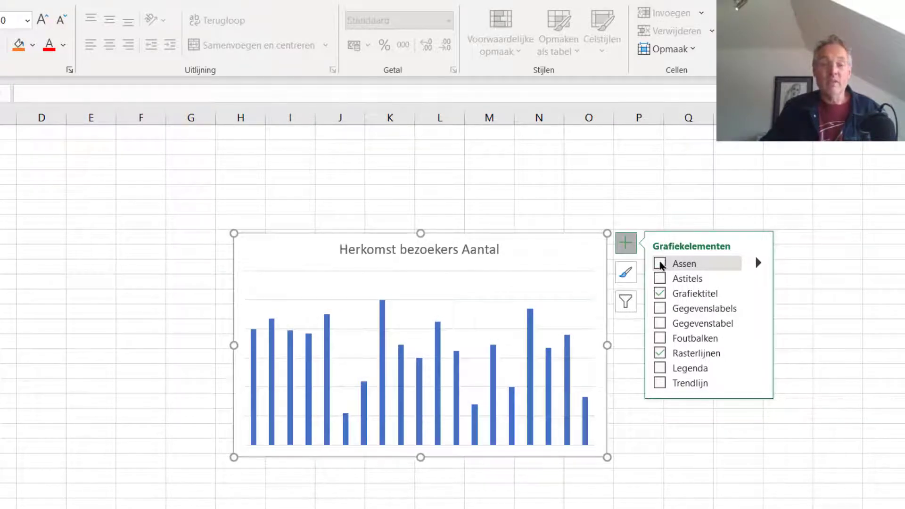
{"action": "left_click", "coordinate": [660, 263]}
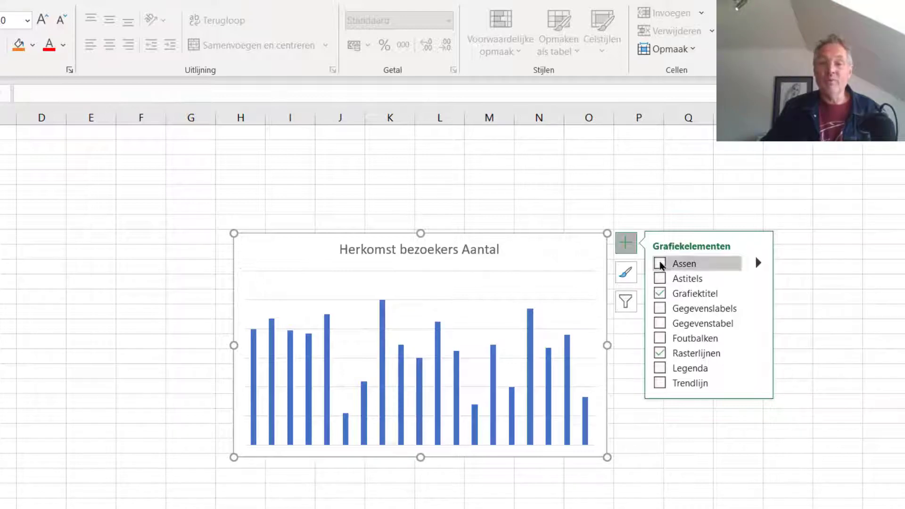
{"action": "left_click", "coordinate": [660, 279]}
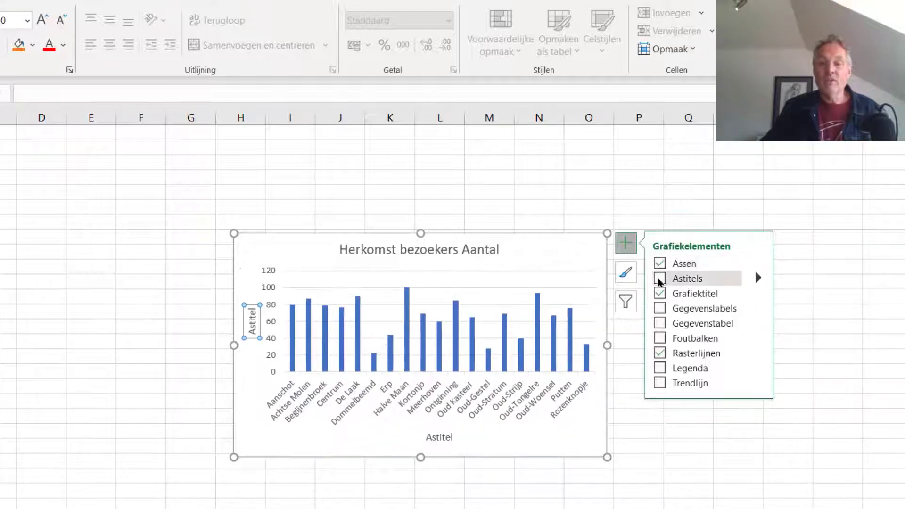
{"action": "mouse_move", "coordinate": [708, 278]}
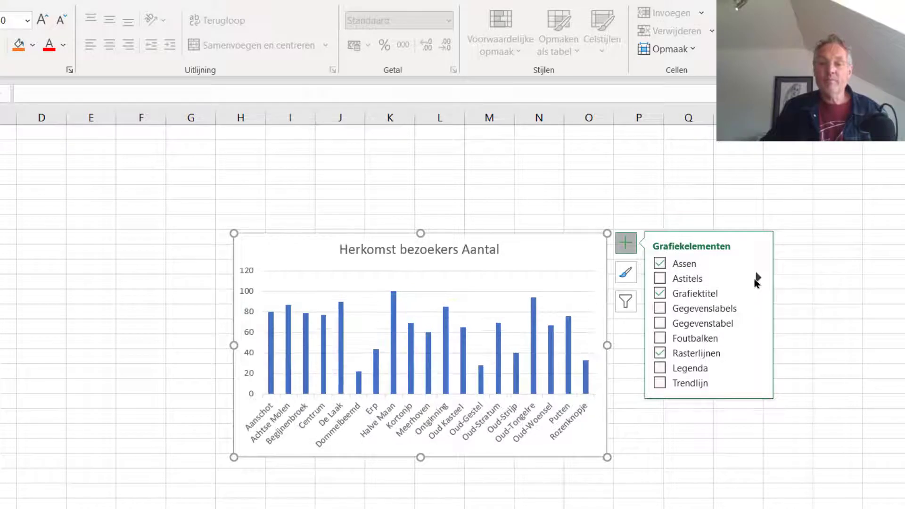
{"action": "left_click", "coordinate": [757, 279]}
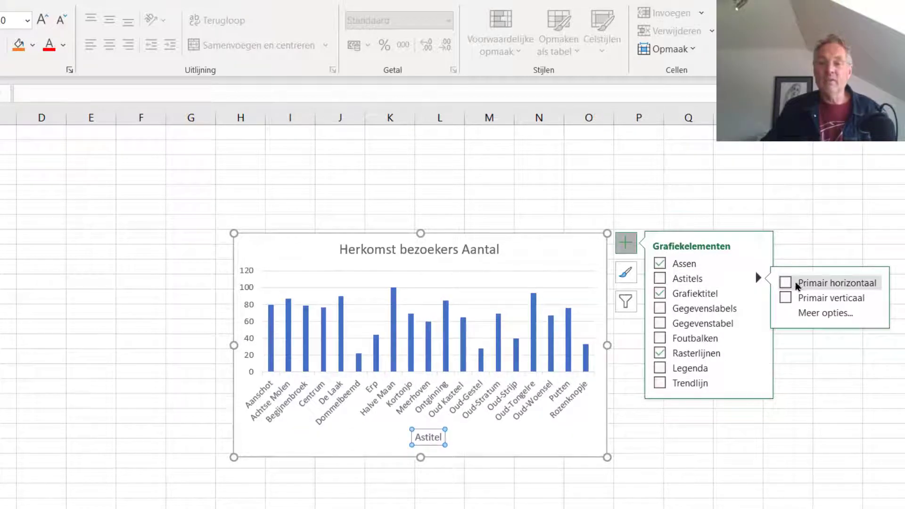
{"action": "left_click", "coordinate": [786, 283]}
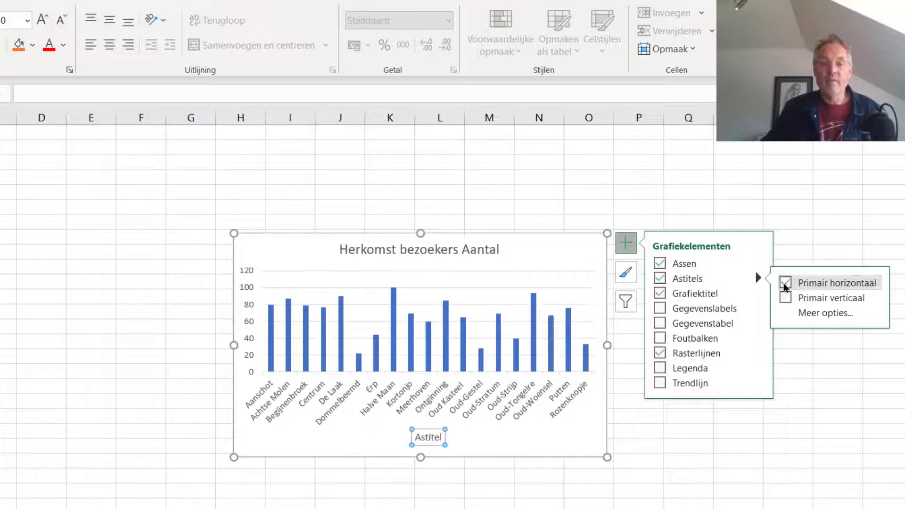
{"action": "left_click", "coordinate": [436, 439]}
{"action": "double_click", "coordinate": [435, 439]}
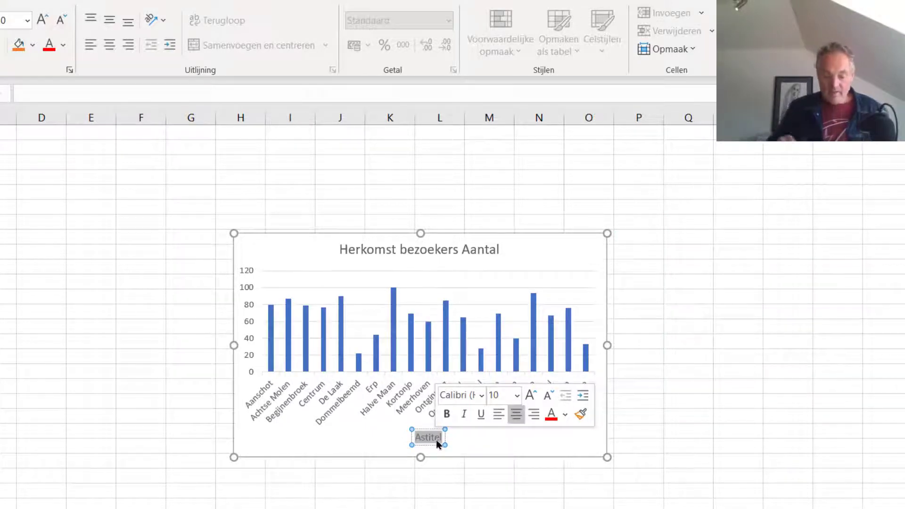
{"action": "type", "text": "Wijk"}
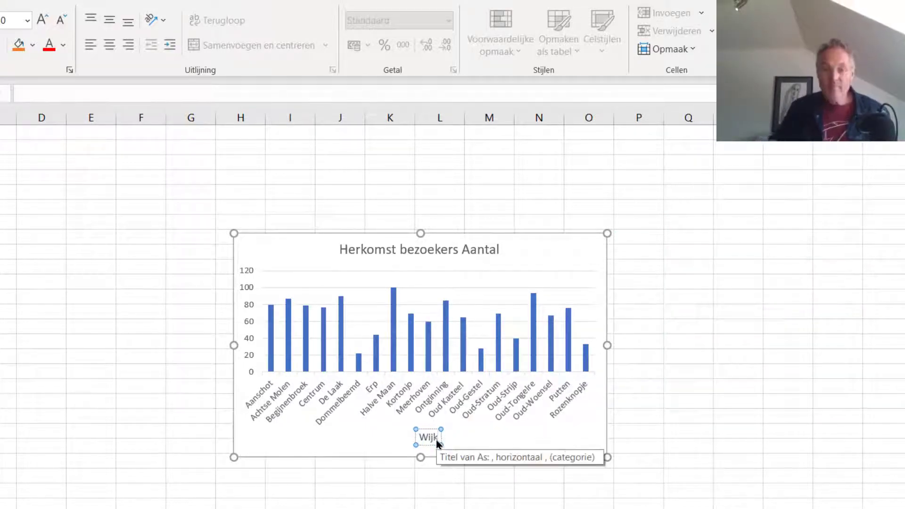
{"action": "left_click", "coordinate": [583, 293]}
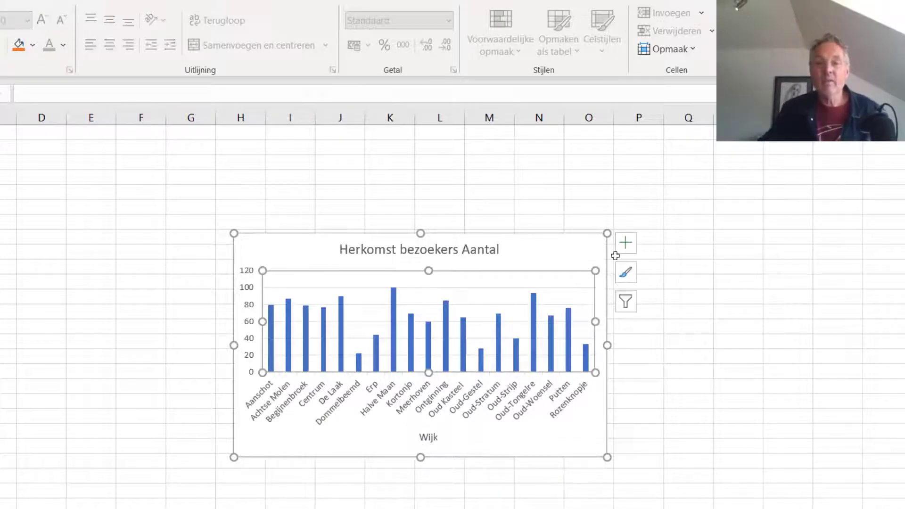
Step: Add a vertical axis title reading 'Aantal' beside the value axis
{"action": "left_click", "coordinate": [624, 245]}
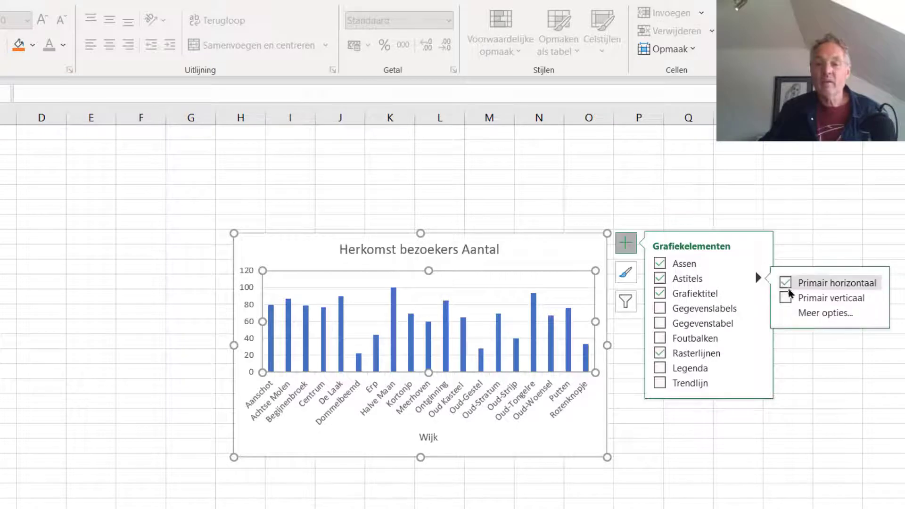
{"action": "left_click", "coordinate": [792, 297]}
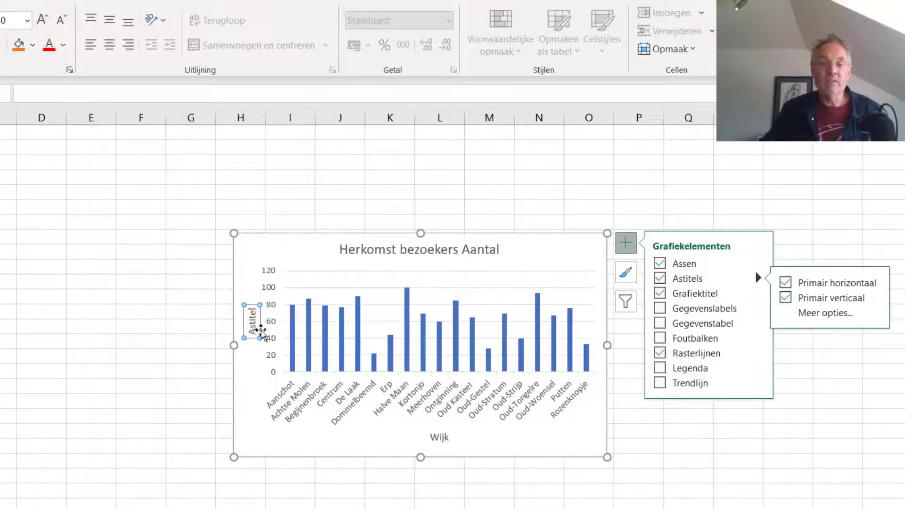
{"action": "double_click", "coordinate": [253, 323]}
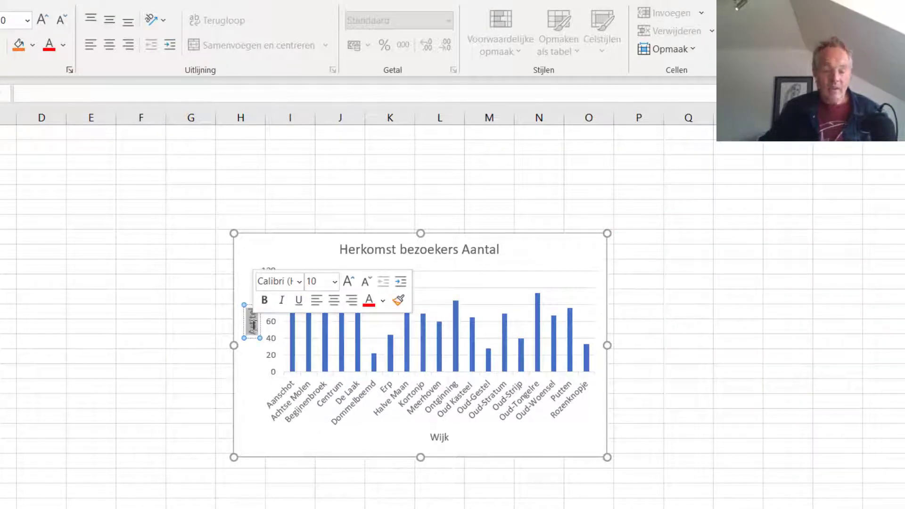
{"action": "type", "text": "Aantal"}
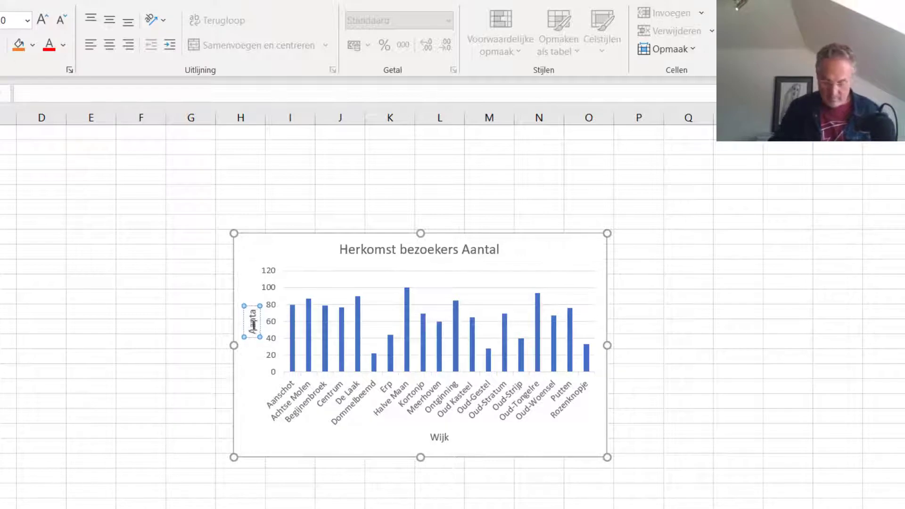
{"action": "left_click", "coordinate": [543, 254]}
{"action": "left_click", "coordinate": [468, 254]}
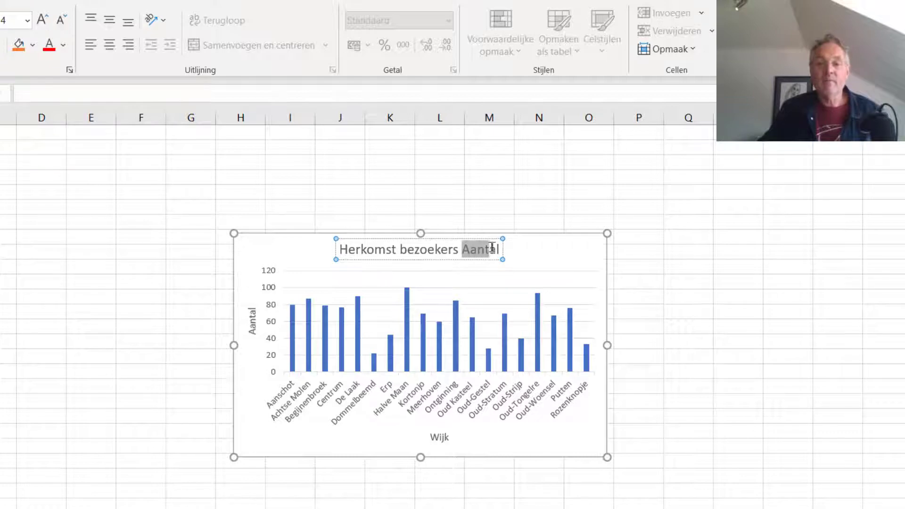
Step: Change the chart title to 'Herkomst bezoekers naar wijk'
{"action": "left_click_drag", "start_coordinate": [462, 249], "coordinate": [502, 248]}
{"action": "type", "text": "naa"}
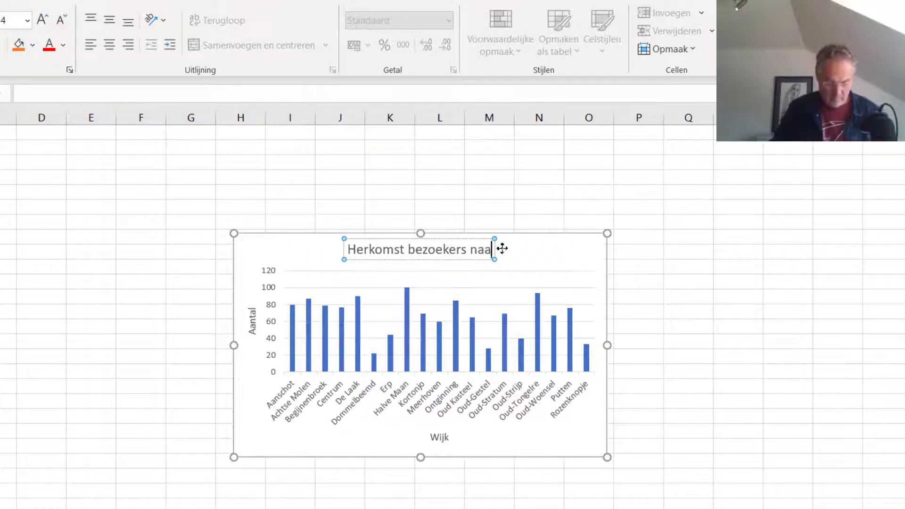
{"action": "type", "text": "r wi"}
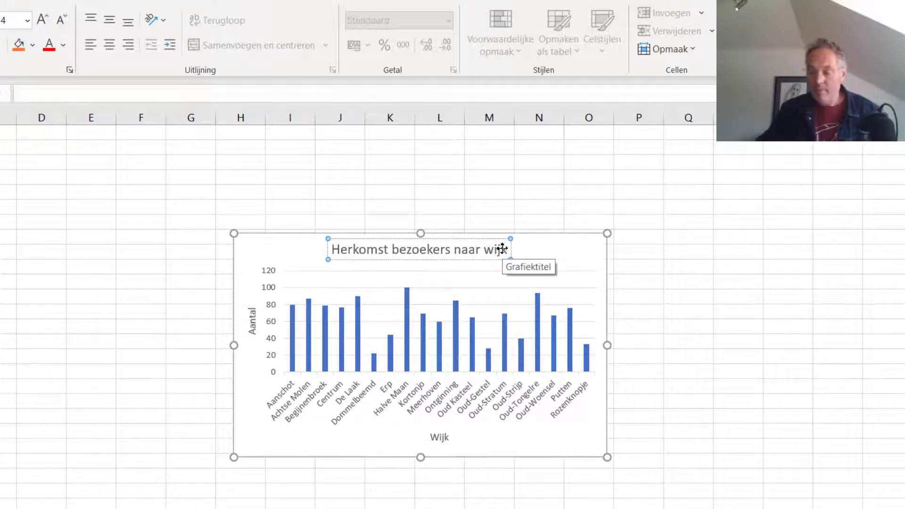
{"action": "type", "text": "jk"}
{"action": "left_click", "coordinate": [583, 270]}
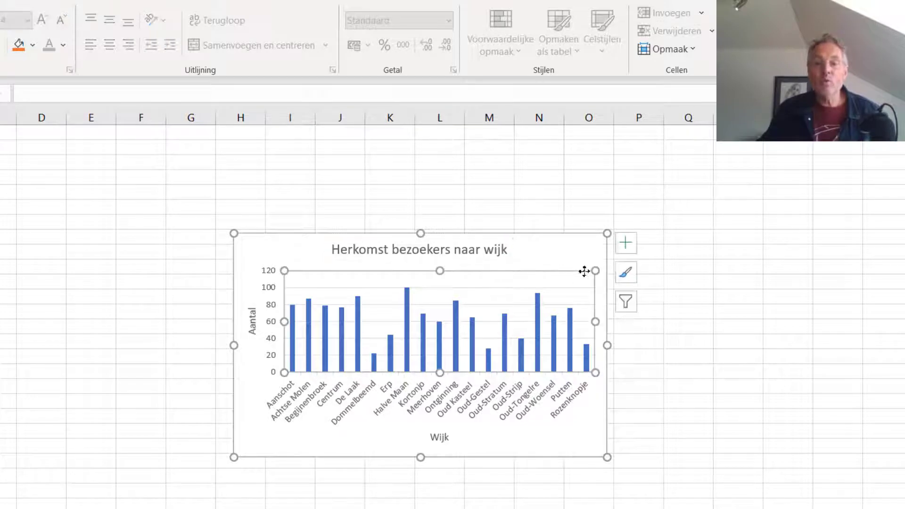
Step: Turn on data labels so each column shows its visitor count above it
{"action": "left_click", "coordinate": [626, 244]}
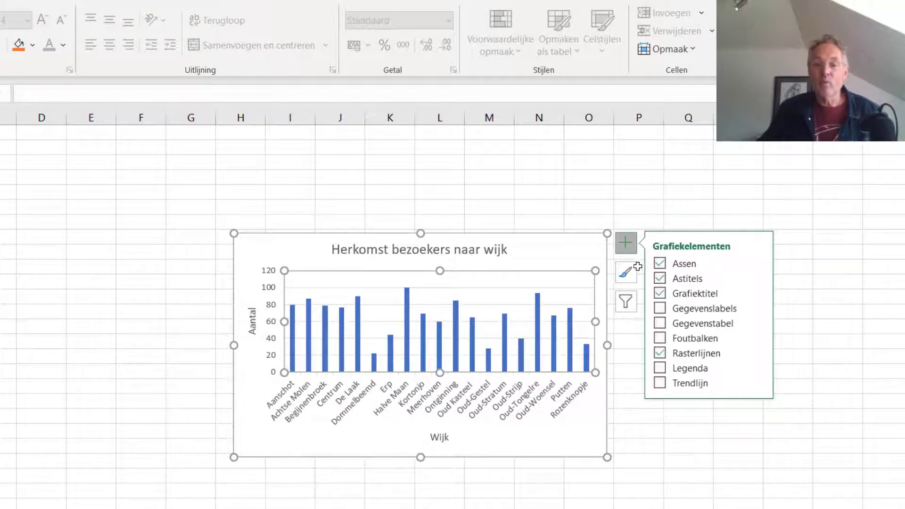
{"action": "left_click", "coordinate": [661, 309]}
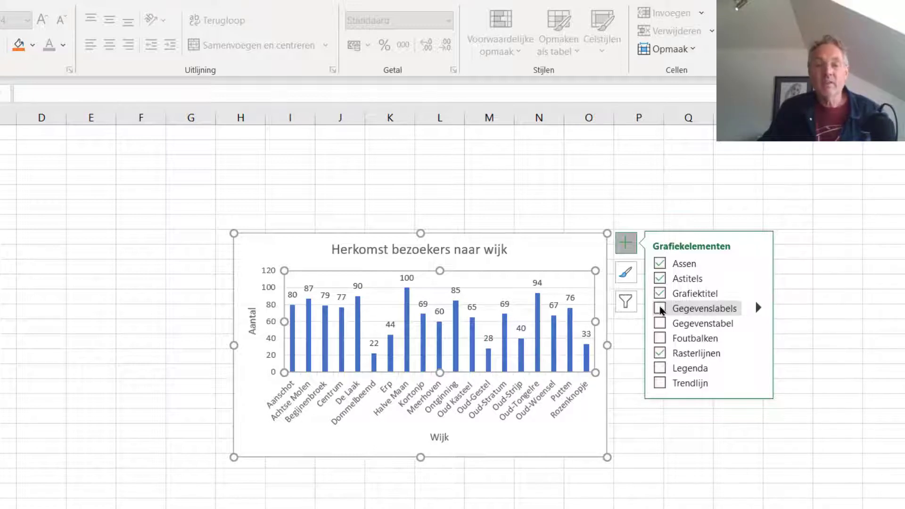
{"action": "left_click", "coordinate": [662, 309]}
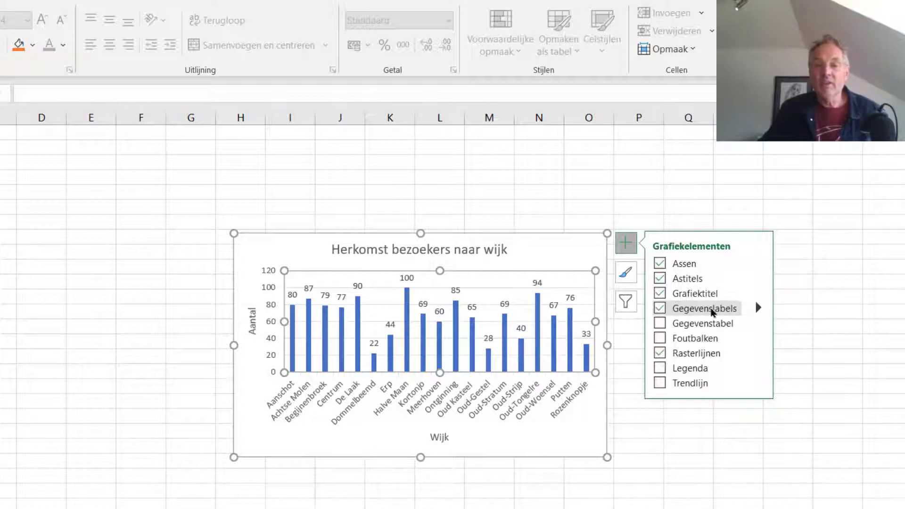
{"action": "left_click", "coordinate": [759, 307]}
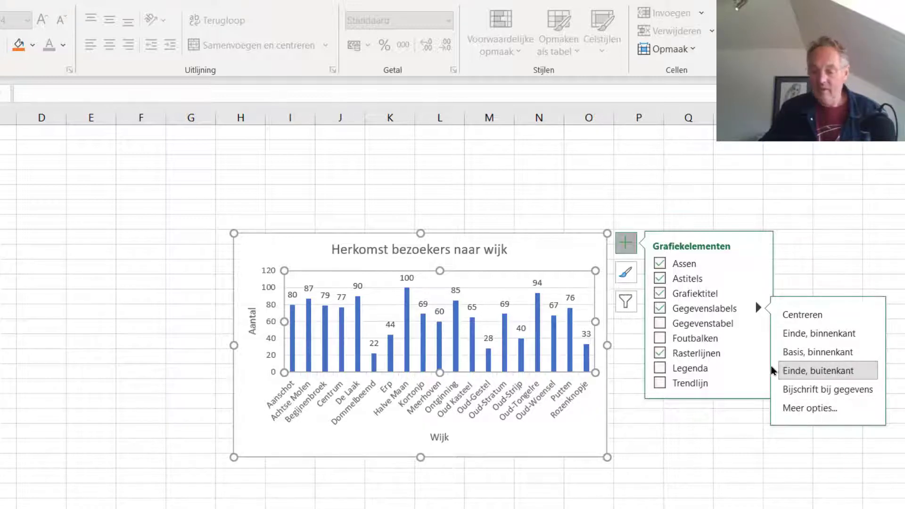
{"action": "left_click", "coordinate": [636, 455]}
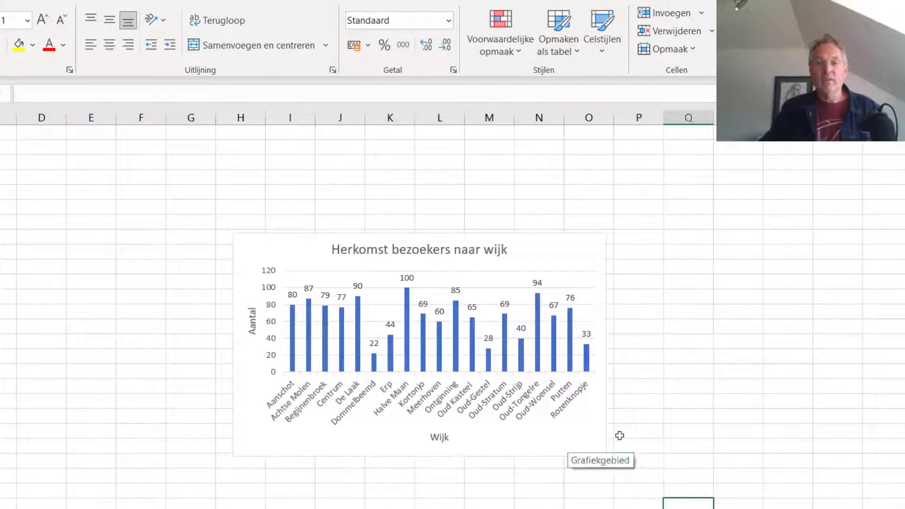
Step: Switch the visitor chart to the multicolour Gegroepeerde kolom variant
{"action": "left_click", "coordinate": [575, 430]}
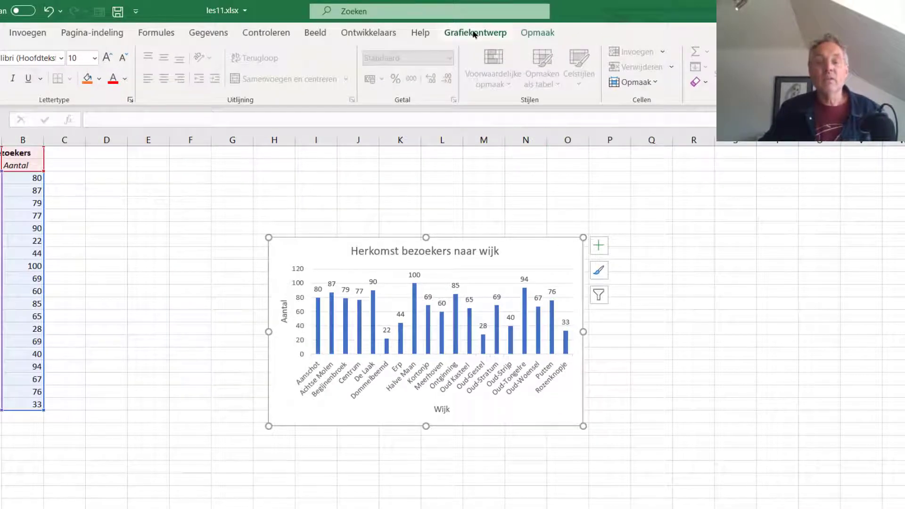
{"action": "left_click", "coordinate": [475, 34]}
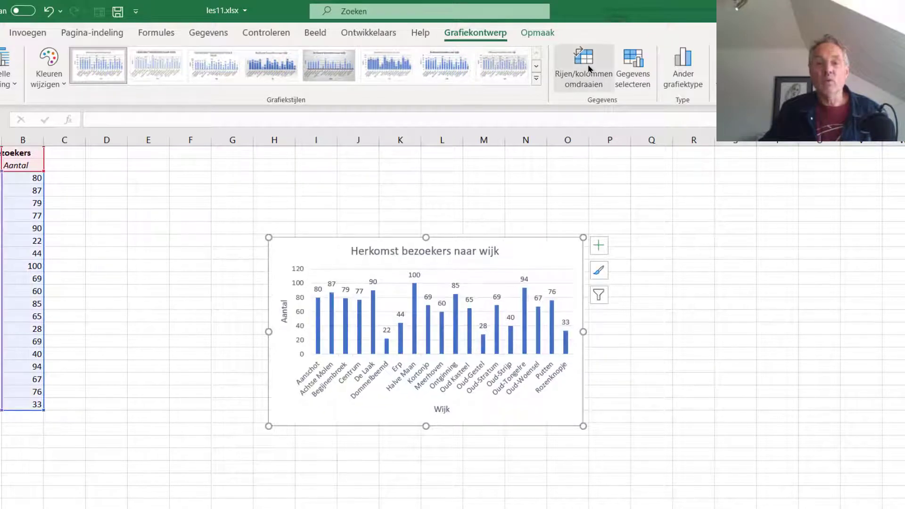
{"action": "left_click", "coordinate": [698, 81]}
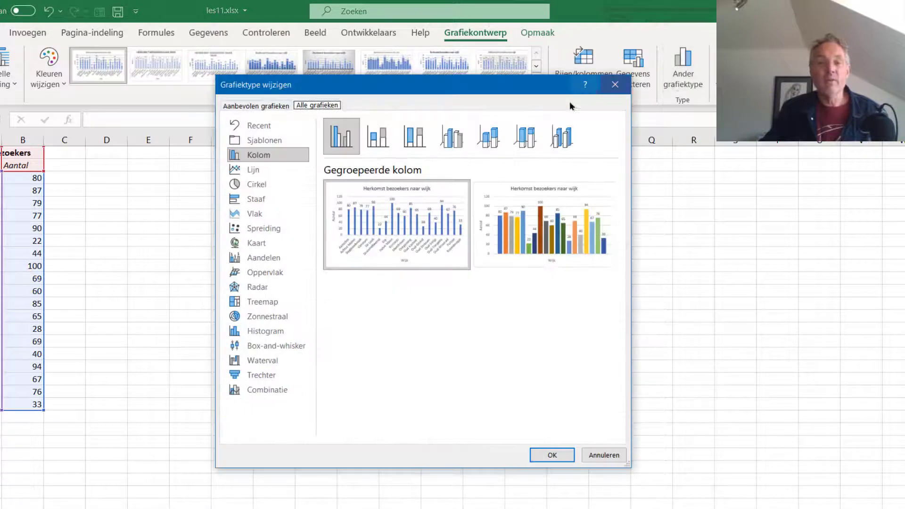
{"action": "left_click", "coordinate": [544, 225]}
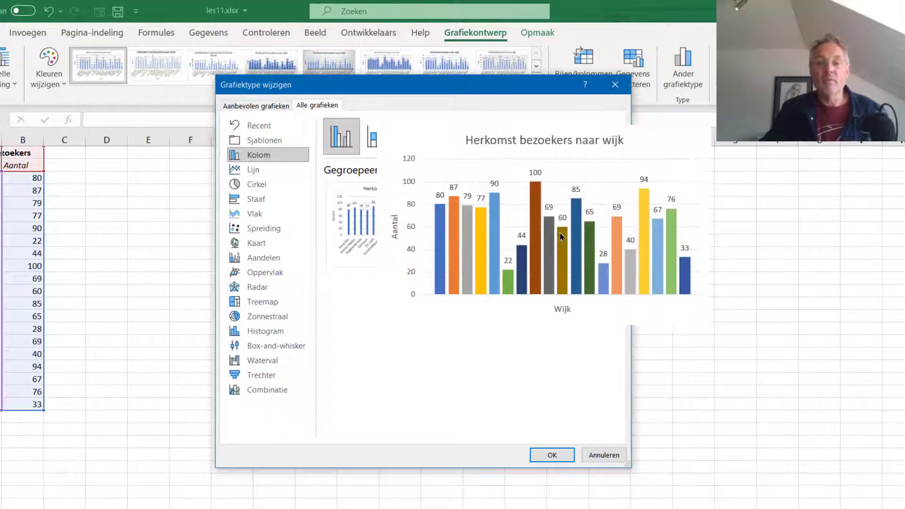
{"action": "left_click", "coordinate": [547, 455]}
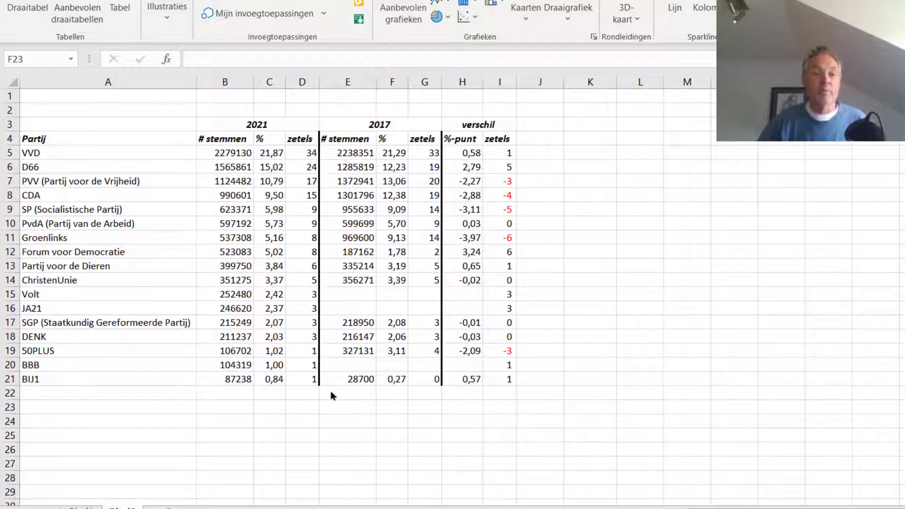
Step: Select party names A4:A21 plus zetels columns D4:D21, G4:G21 and I4:I21, then preview recommended charts
{"action": "left_click", "coordinate": [58, 140]}
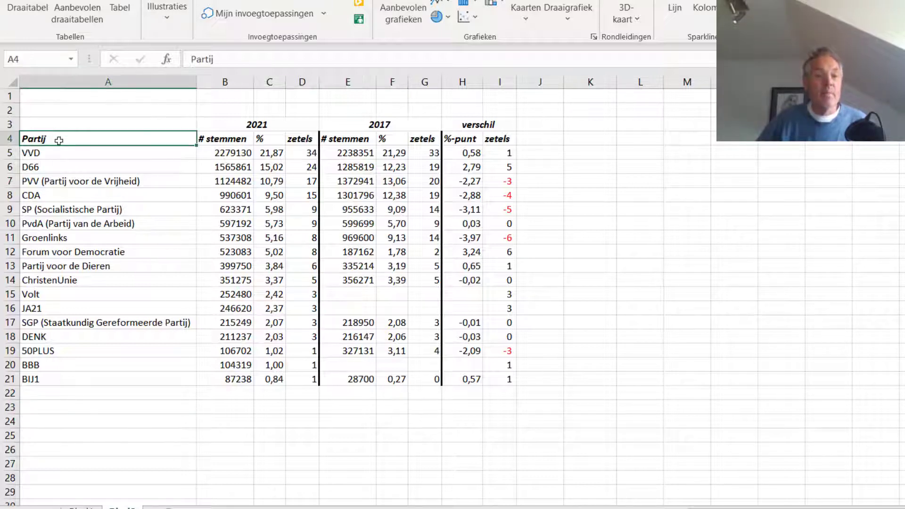
{"action": "left_click_drag", "start_coordinate": [58, 140], "coordinate": [26, 381]}
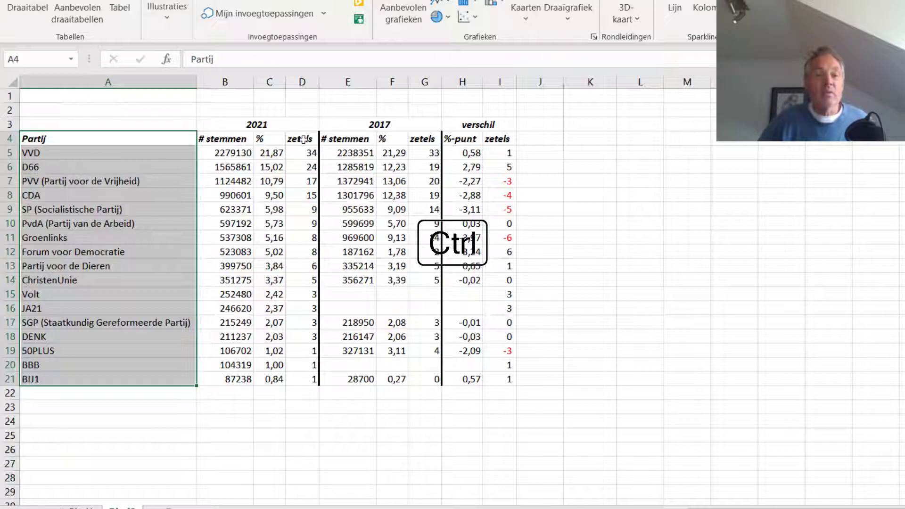
{"action": "left_click_drag", "start_coordinate": [303, 139], "coordinate": [304, 377], "text": "ctrl"}
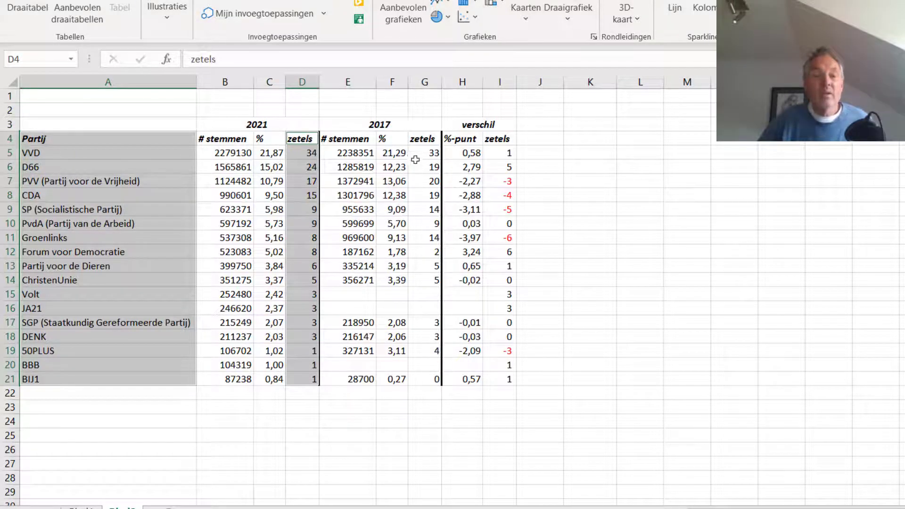
{"action": "left_click_drag", "start_coordinate": [424, 137], "coordinate": [425, 373], "text": "ctrl"}
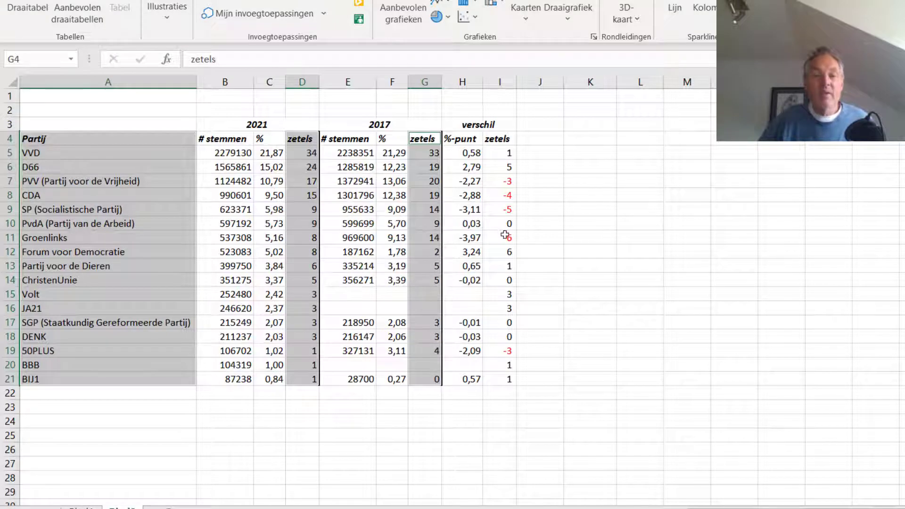
{"action": "left_click_drag", "start_coordinate": [503, 138], "coordinate": [497, 377], "text": "ctrl"}
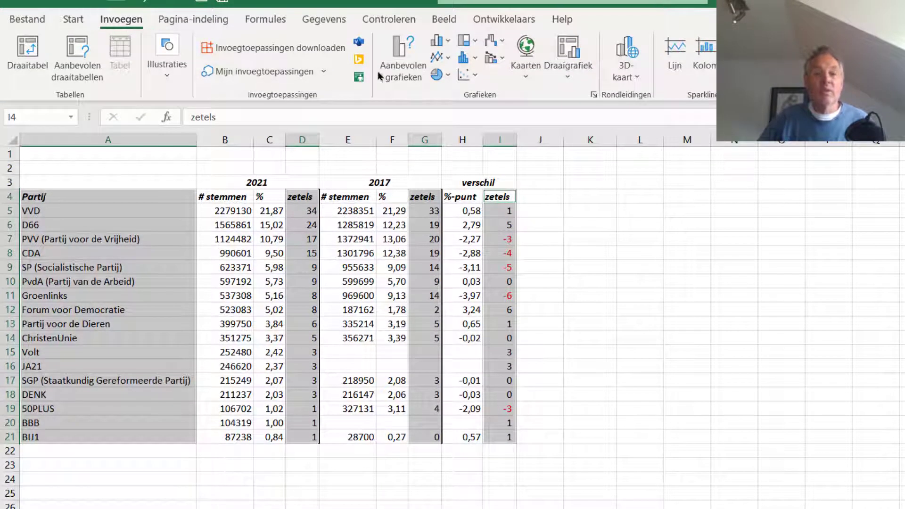
{"action": "left_click", "coordinate": [395, 66]}
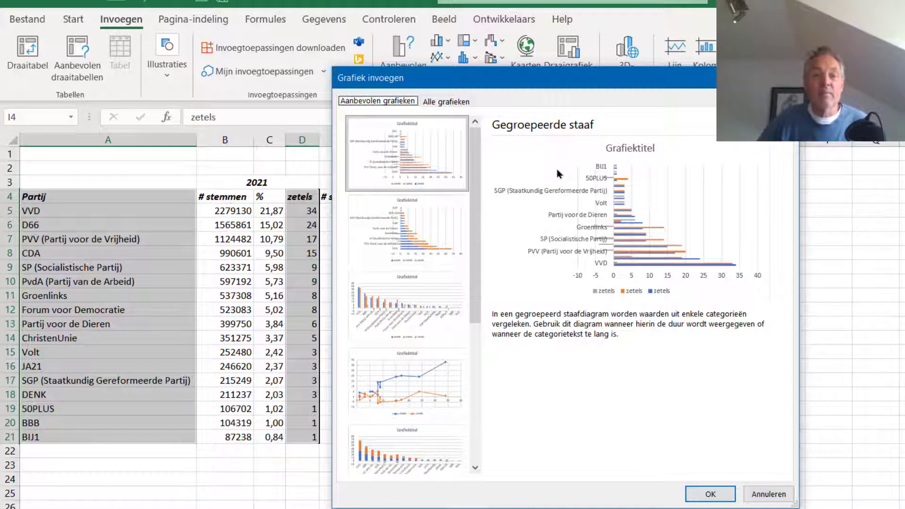
Step: Insert the Gegroepeerde staaf chart, place it right of the table, and enlarge it
{"action": "left_click", "coordinate": [705, 499]}
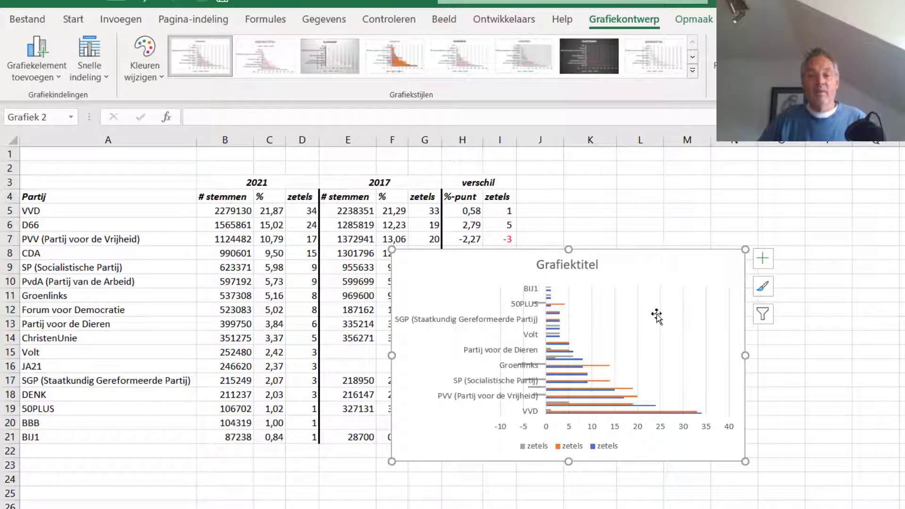
{"action": "left_click_drag", "start_coordinate": [670, 265], "coordinate": [824, 240]}
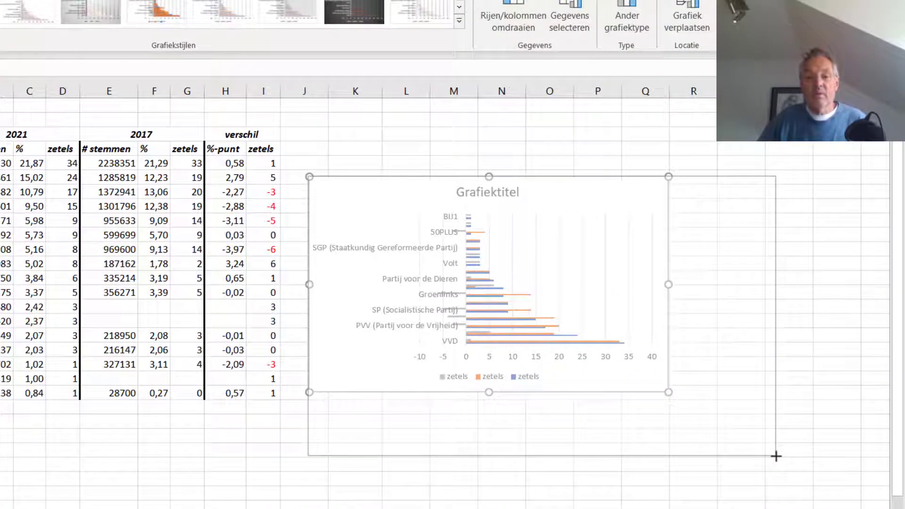
{"action": "left_click_drag", "start_coordinate": [899, 438], "coordinate": [777, 456]}
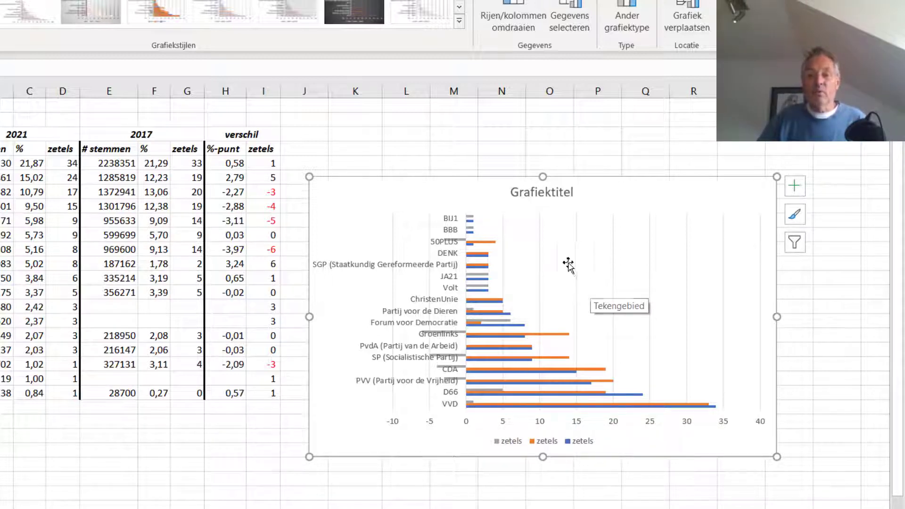
Step: Replace the bar chart's 'Grafiektitel' with 'Uitslag verkiezingen 17 - 21'
{"action": "double_click", "coordinate": [538, 193]}
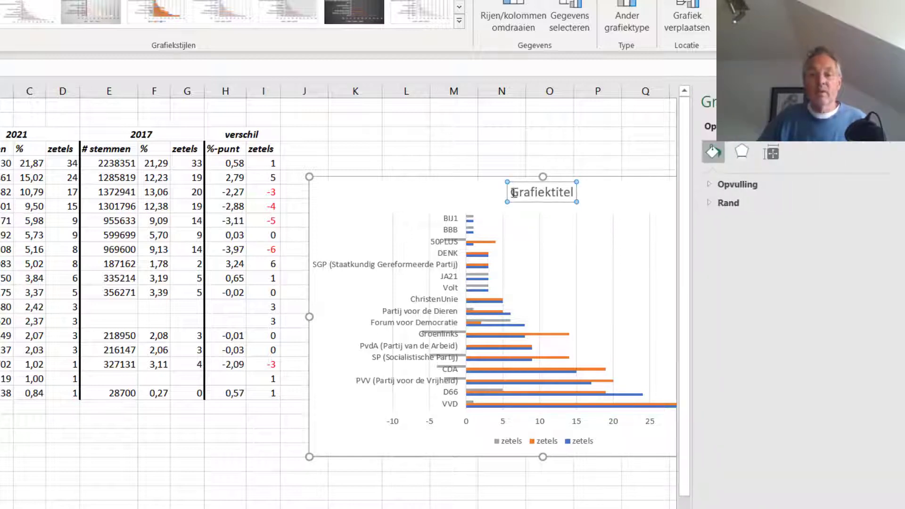
{"action": "left_click_drag", "start_coordinate": [512, 192], "coordinate": [576, 191]}
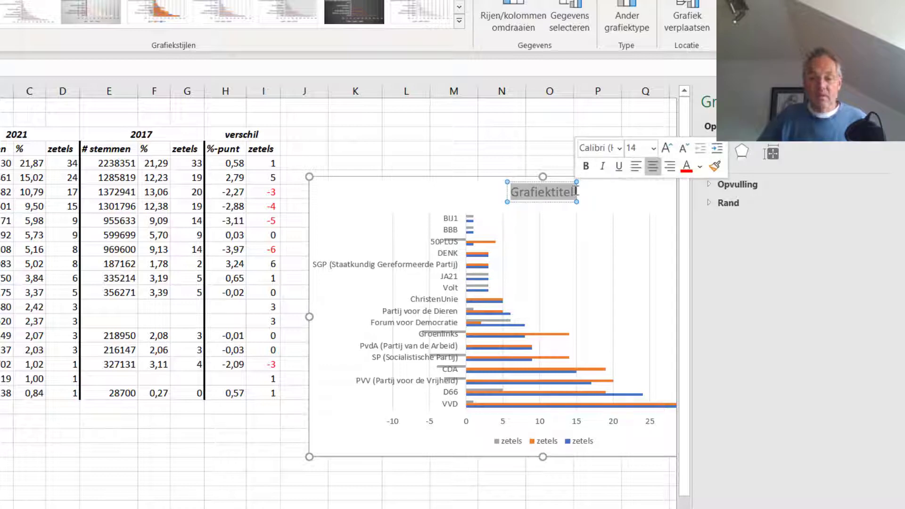
{"action": "type", "text": "Uitsl"}
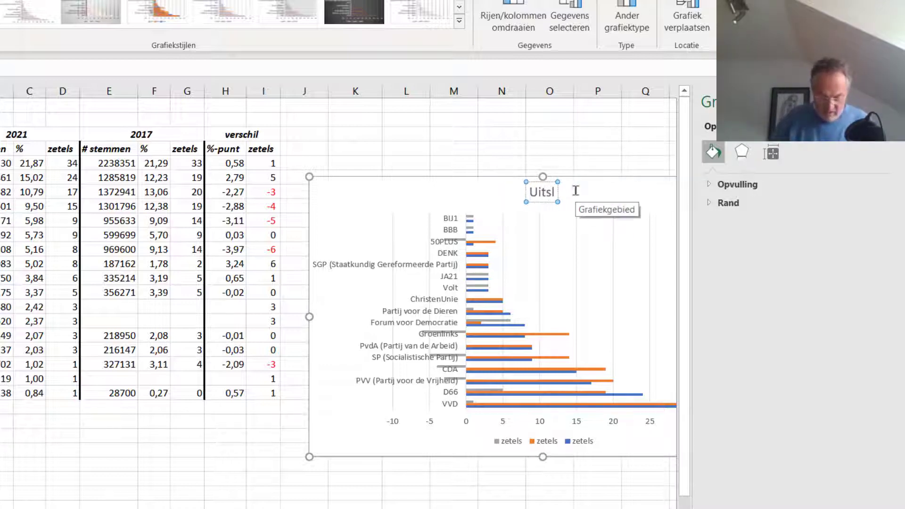
{"action": "type", "text": "ag verkie"}
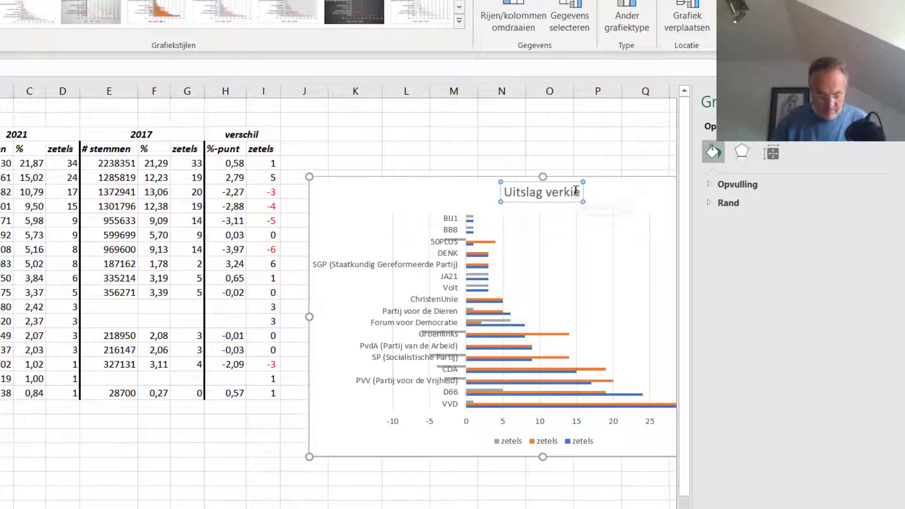
{"action": "type", "text": "zing"}
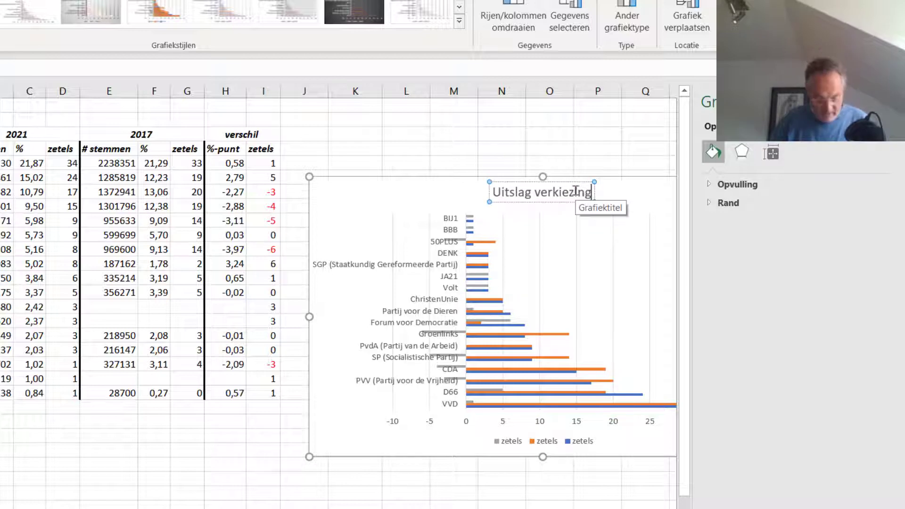
{"action": "type", "text": "en 17"}
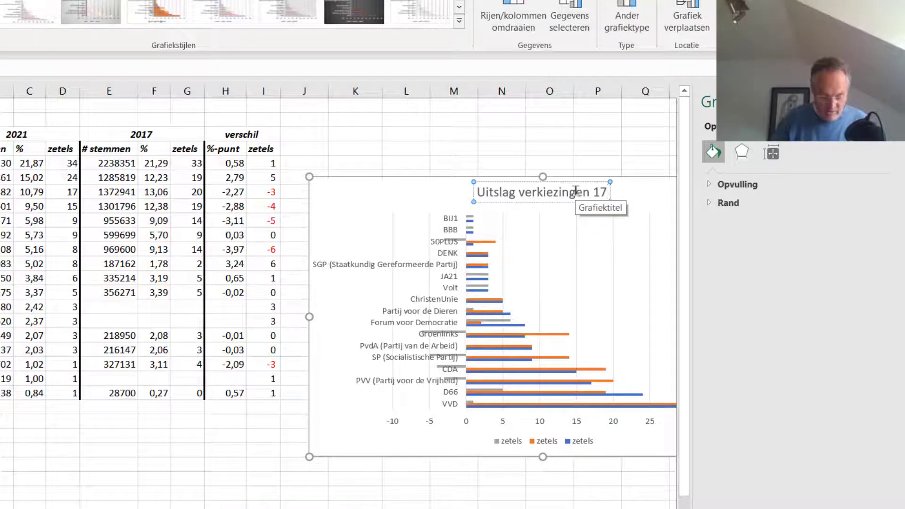
{"action": "type", "text": " - 21"}
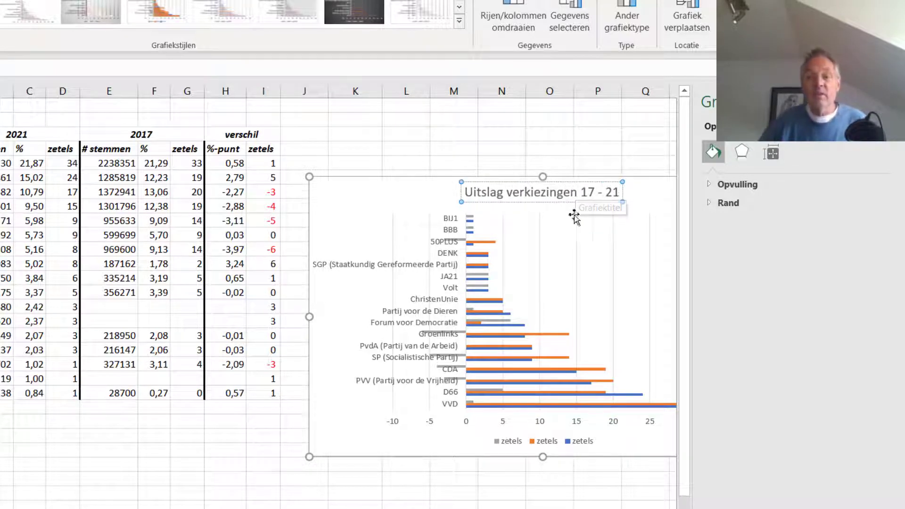
{"action": "left_click", "coordinate": [586, 238]}
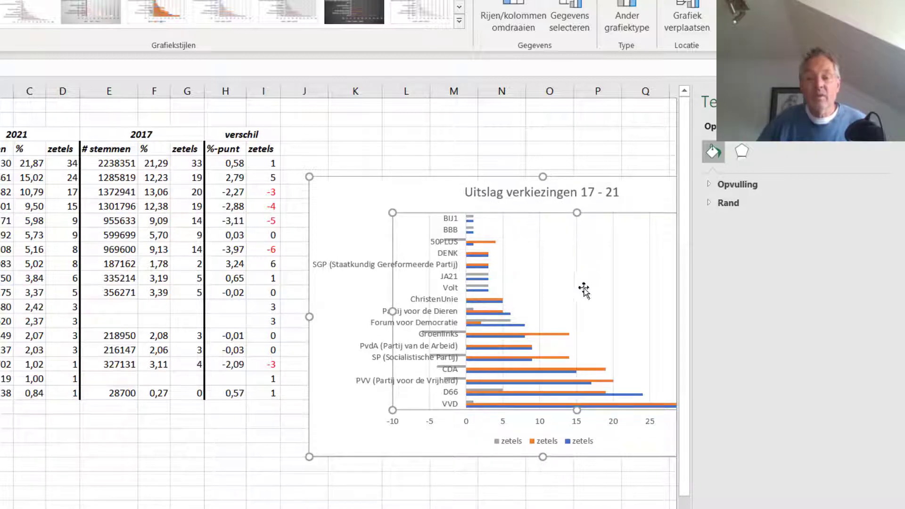
Step: Close the Format pane and check which columns (I, G, D) feed each zetels series
{"action": "left_click", "coordinate": [894, 102]}
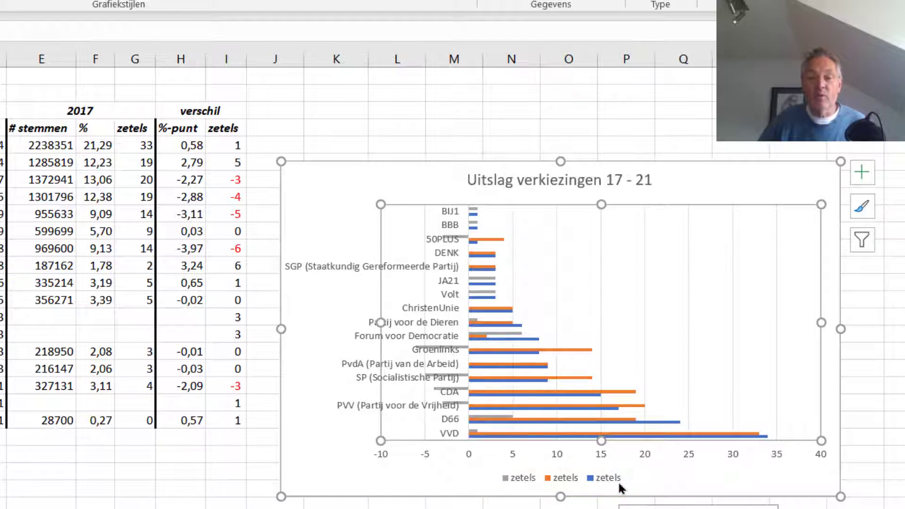
{"action": "key", "text": "Escape"}
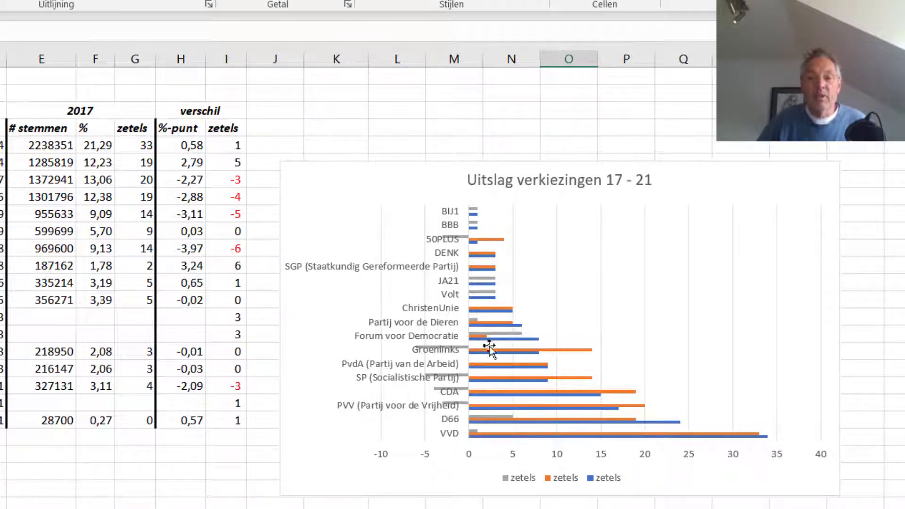
{"action": "left_click", "coordinate": [485, 296]}
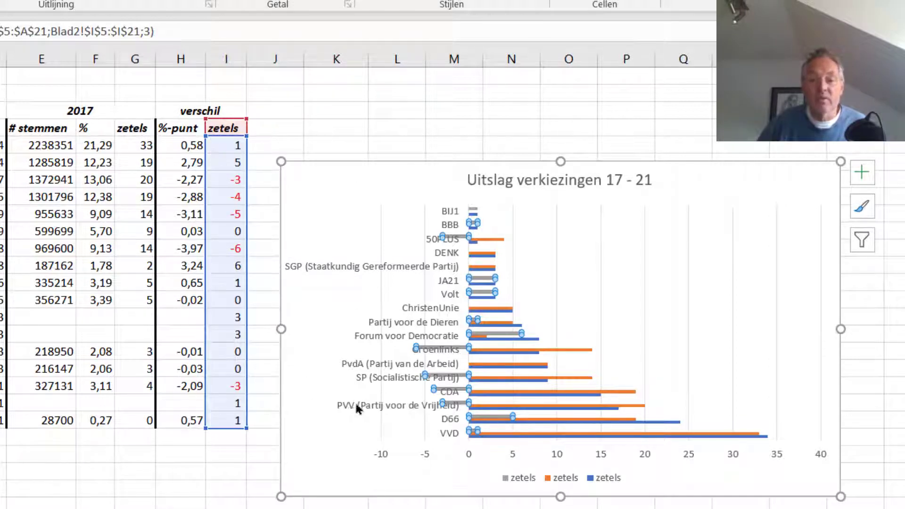
{"action": "left_click", "coordinate": [490, 243]}
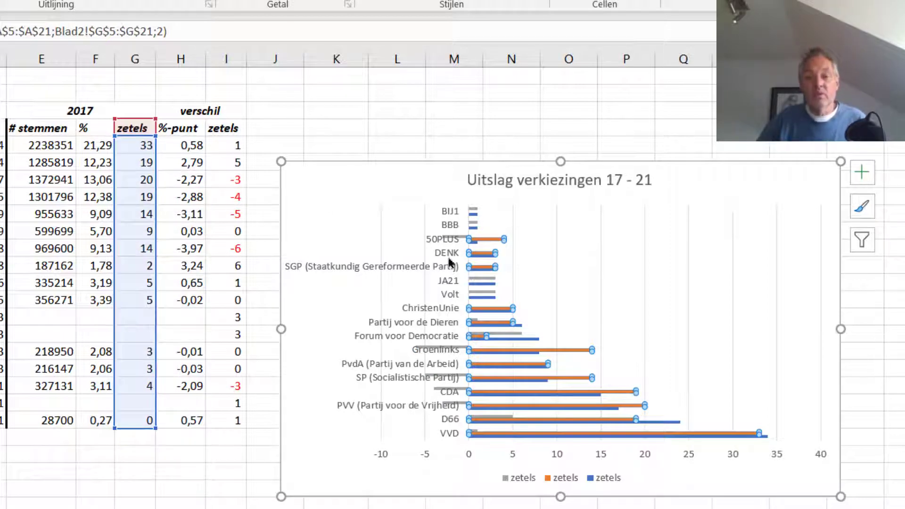
{"action": "left_click", "coordinate": [472, 217]}
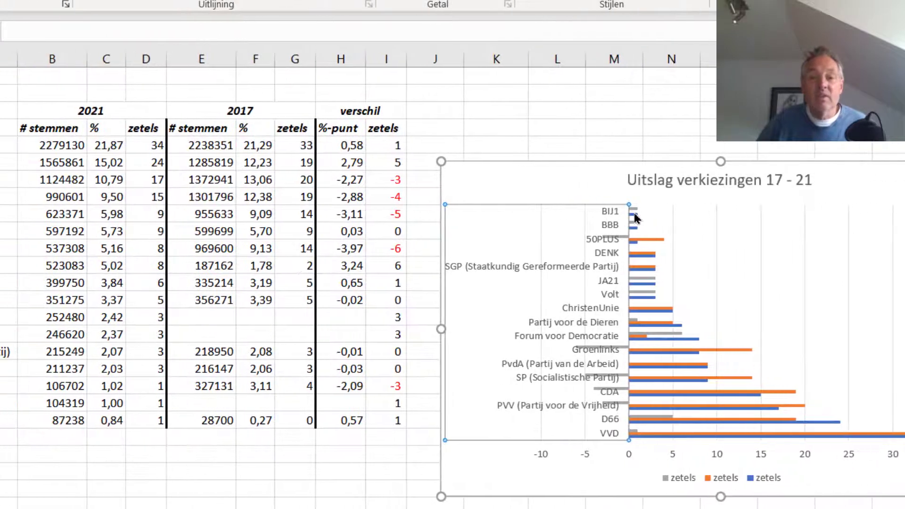
{"action": "left_click", "coordinate": [635, 217]}
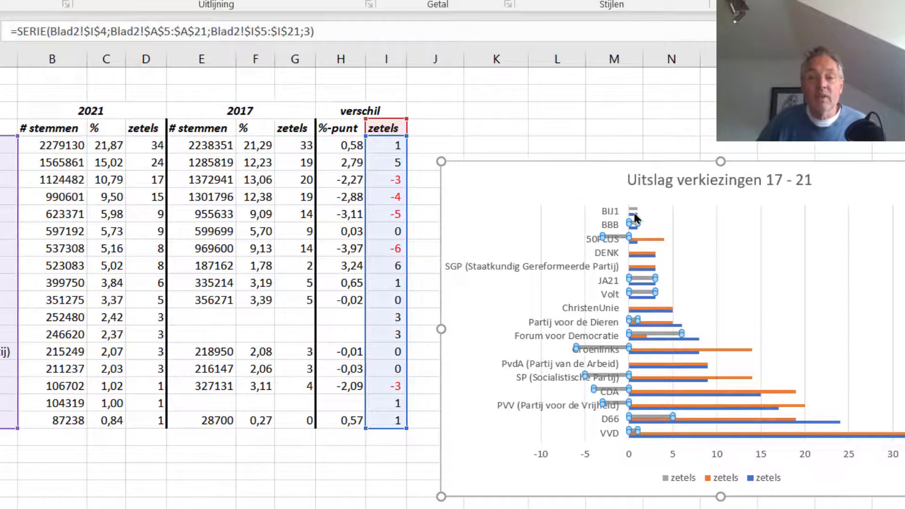
{"action": "left_click", "coordinate": [695, 339]}
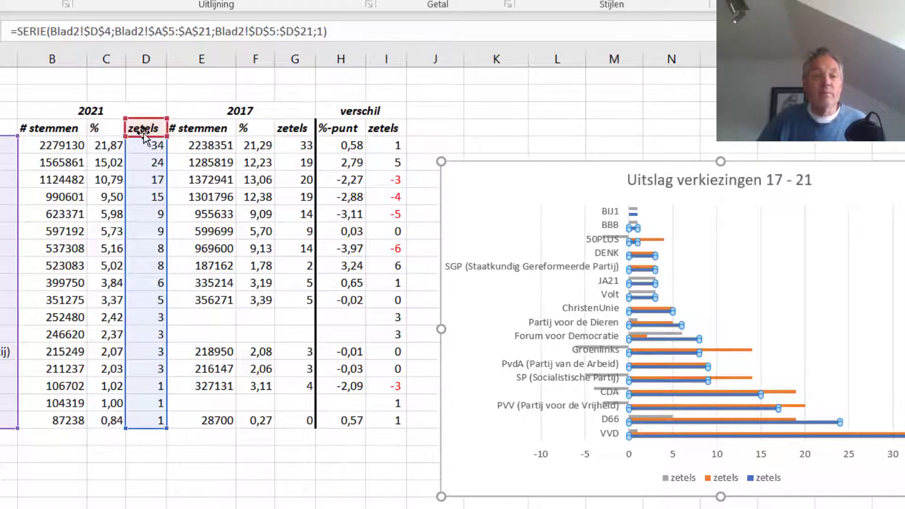
Step: Rename the headers to 'zetels 2021', 'zetels 2017' and 'zetels verschil'
{"action": "left_click", "coordinate": [146, 80]}
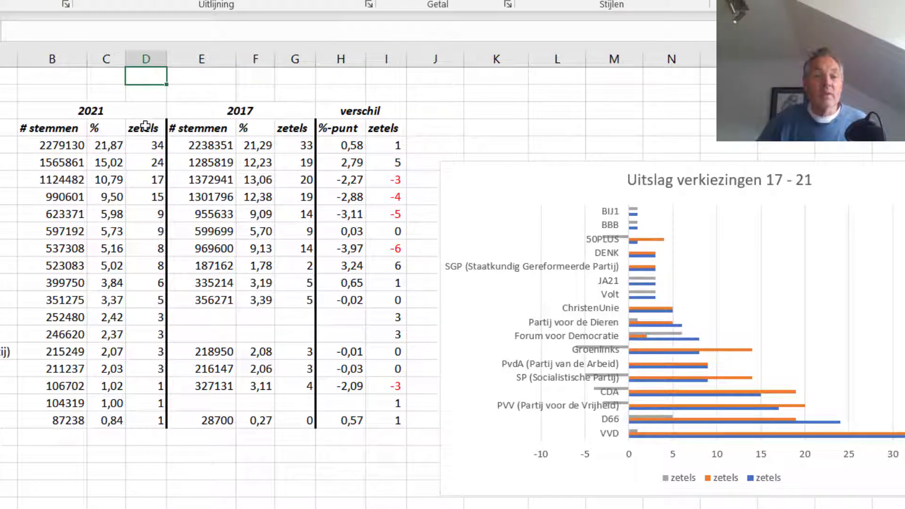
{"action": "key", "text": "Down"}
{"action": "key", "text": "Down"}
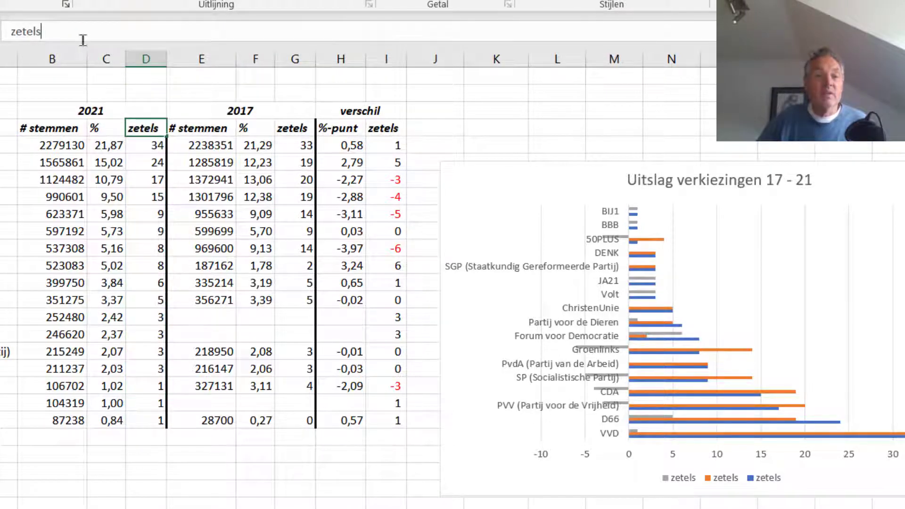
{"action": "left_click", "coordinate": [83, 40]}
{"action": "type", "text": "202"}
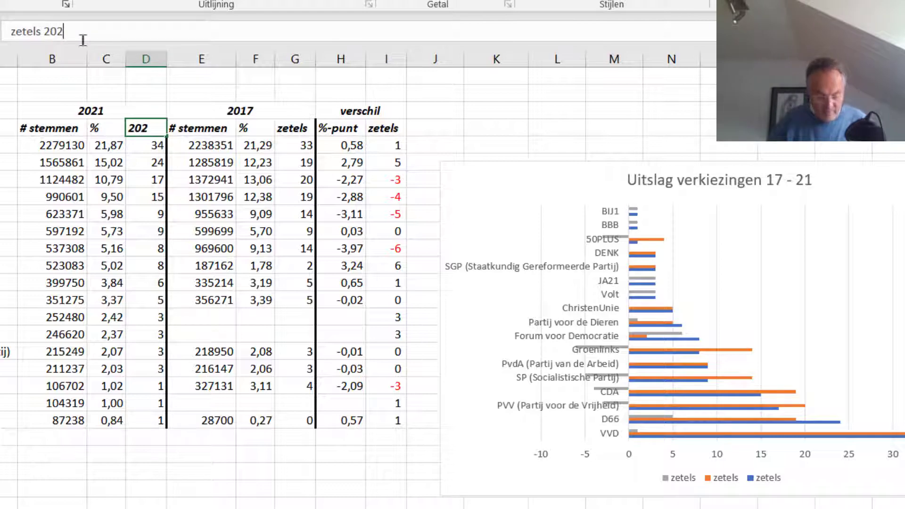
{"action": "type", "text": "1"}
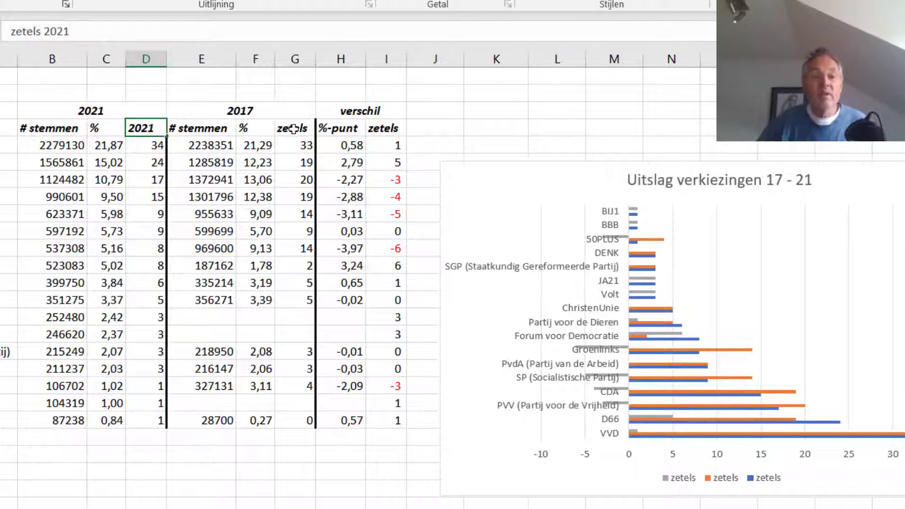
{"action": "left_click", "coordinate": [300, 128]}
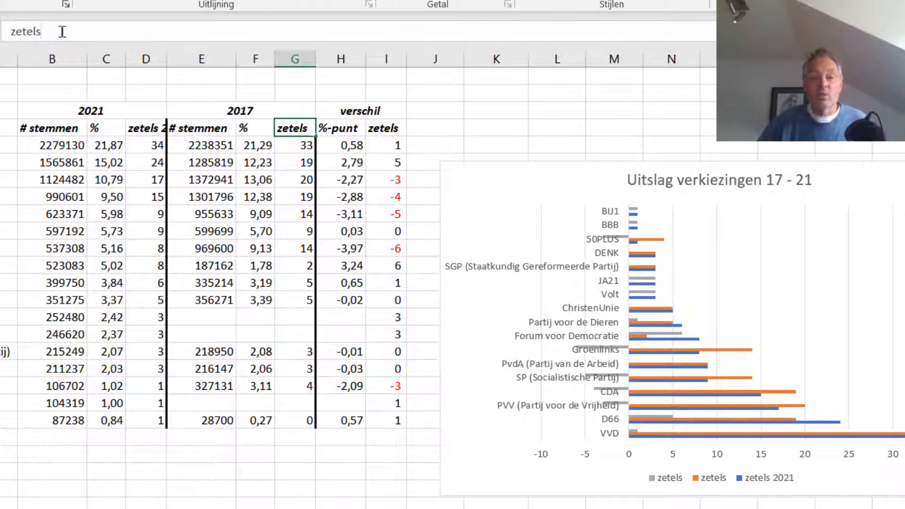
{"action": "type", "text": "201"}
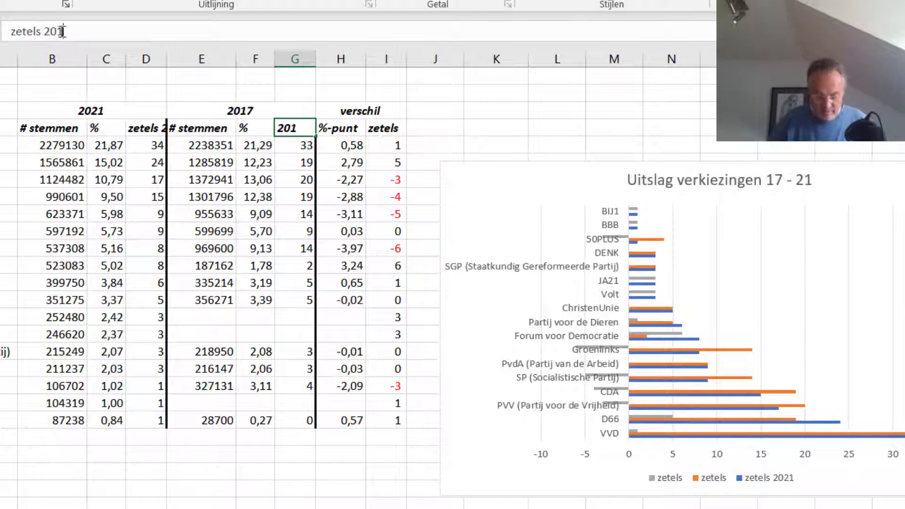
{"action": "type", "text": "7"}
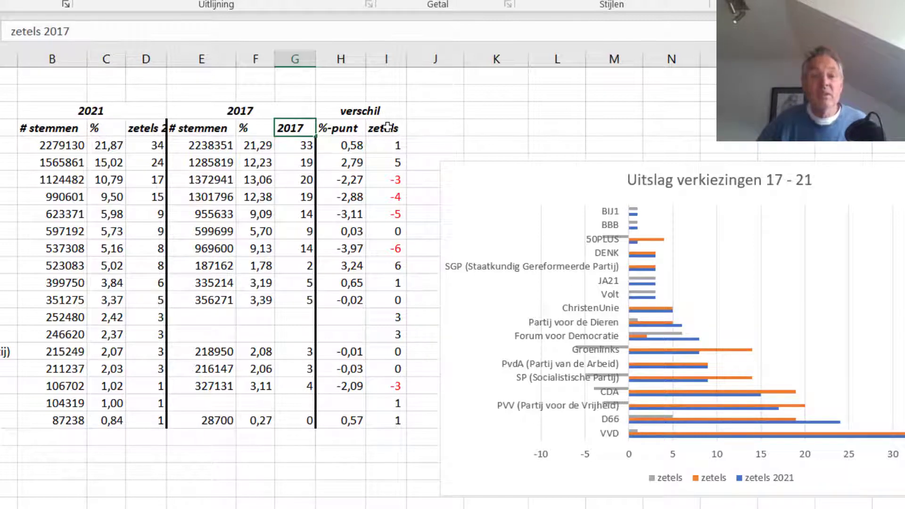
{"action": "left_click", "coordinate": [386, 128]}
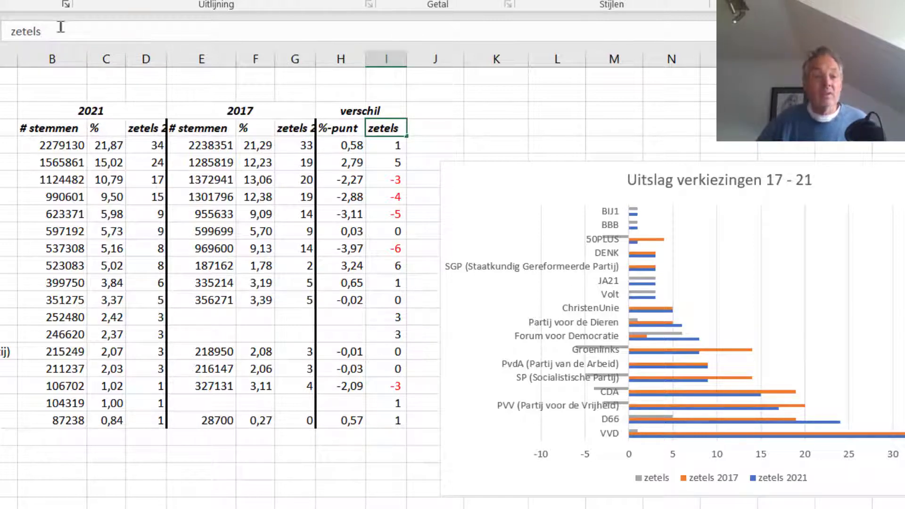
{"action": "type", "text": "verschi"}
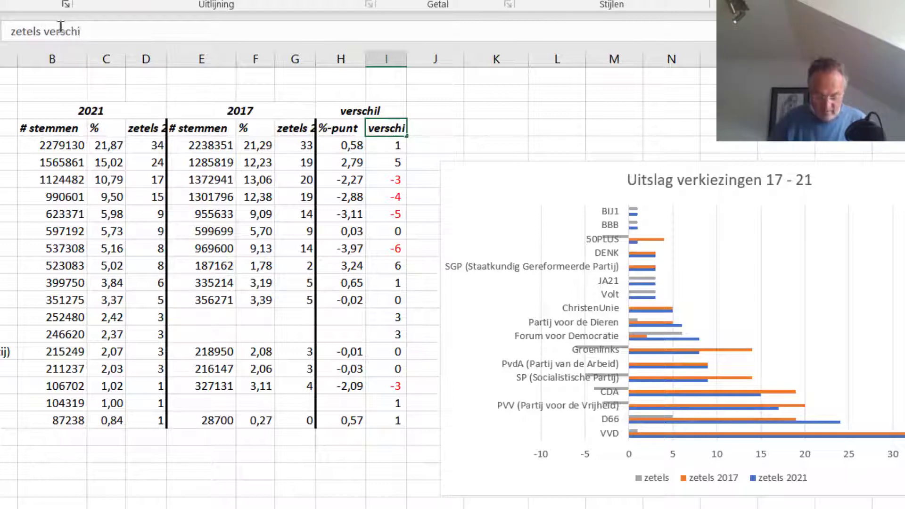
{"action": "type", "text": "l"}
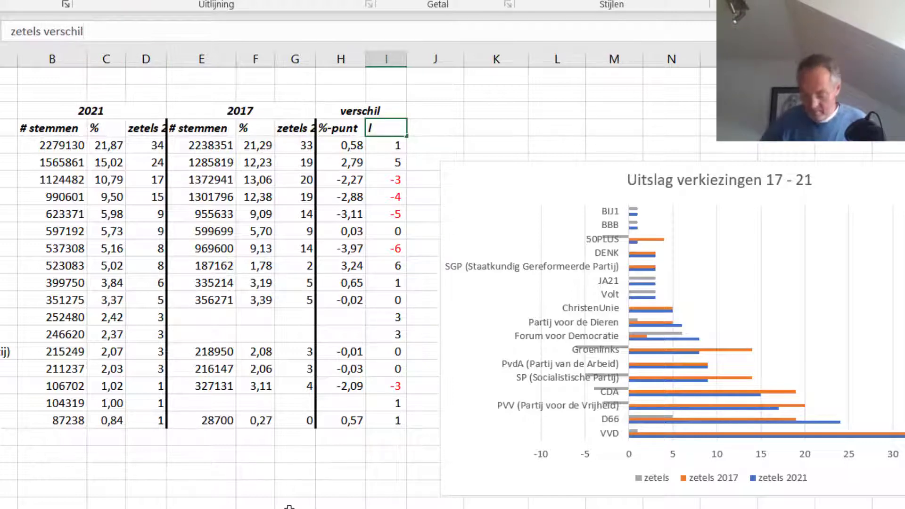
{"action": "key", "text": "Return"}
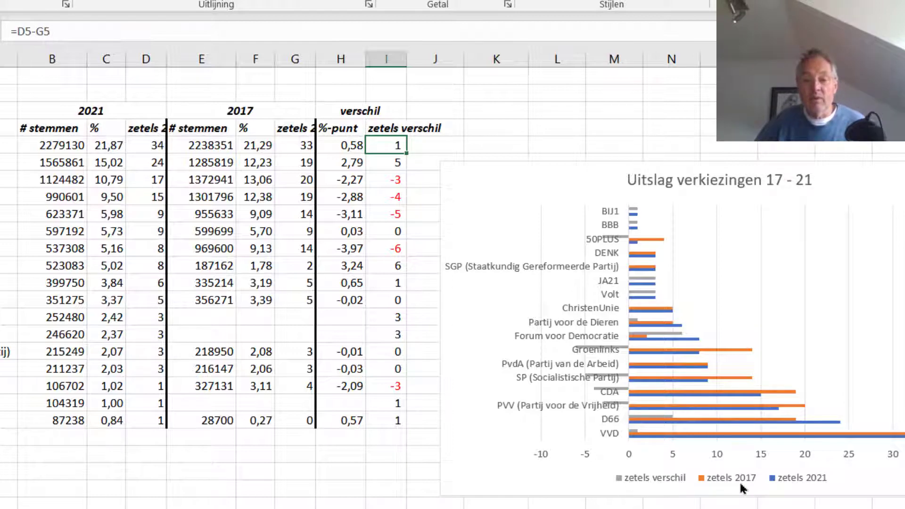
Step: Select the election results chart to confirm the updated legend names
{"action": "left_click_drag", "start_coordinate": [742, 488], "coordinate": [742, 488]}
{"action": "left_click", "coordinate": [719, 472]}
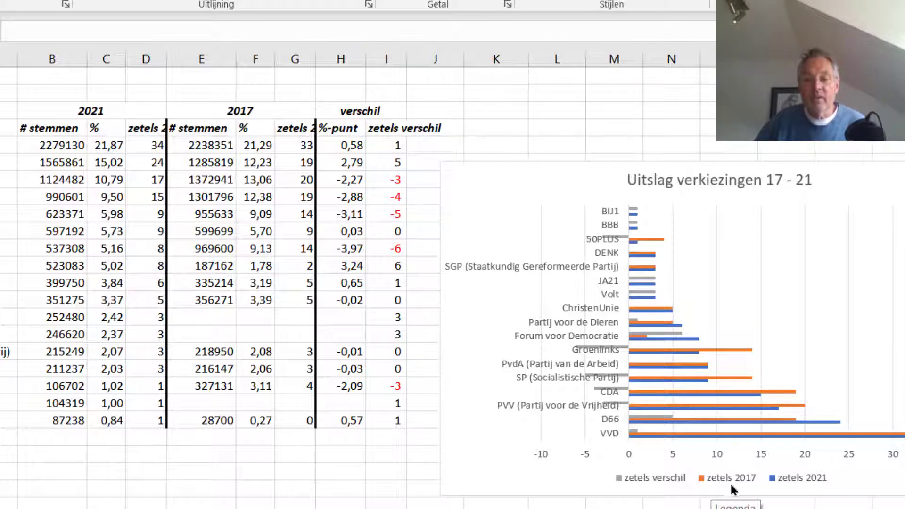
{"action": "scroll", "coordinate": [729, 481], "scroll_direction": "right", "scroll_amount": 2}
{"action": "scroll", "coordinate": [649, 479], "scroll_direction": "right", "scroll_amount": 3}
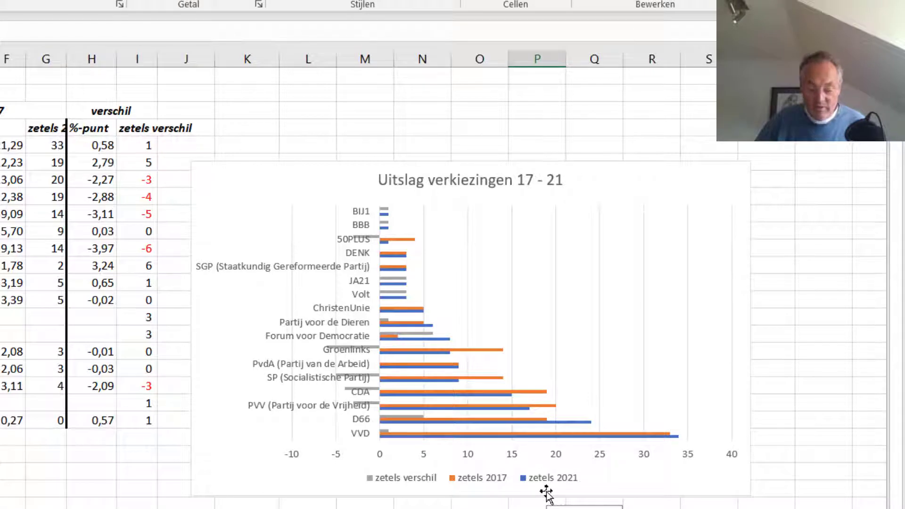
{"action": "left_click", "coordinate": [651, 188]}
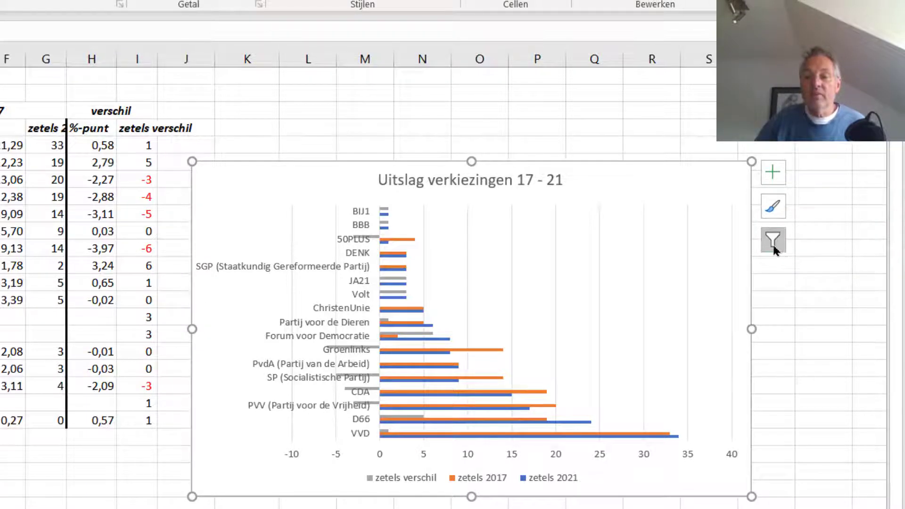
Step: Reorder the chart series to zetels 2017, zetels verschil, then zetels 2021
{"action": "left_click", "coordinate": [773, 247]}
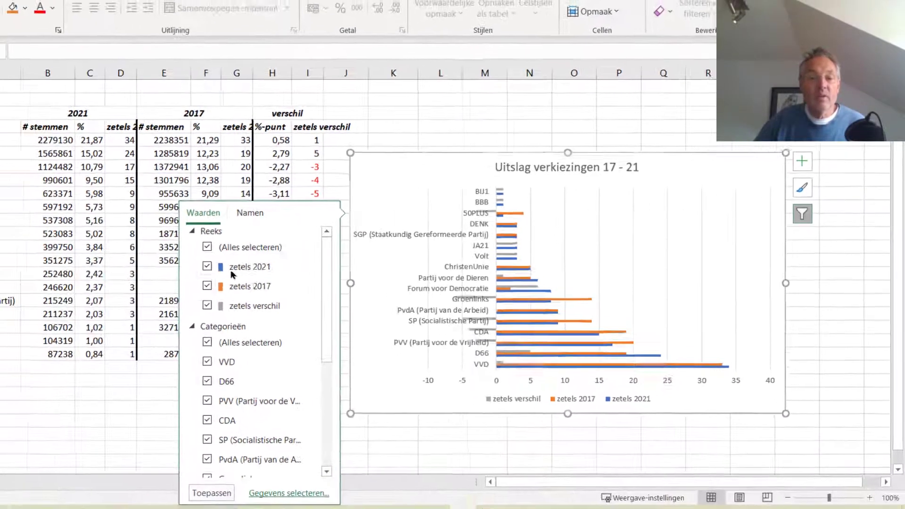
{"action": "left_click", "coordinate": [283, 491]}
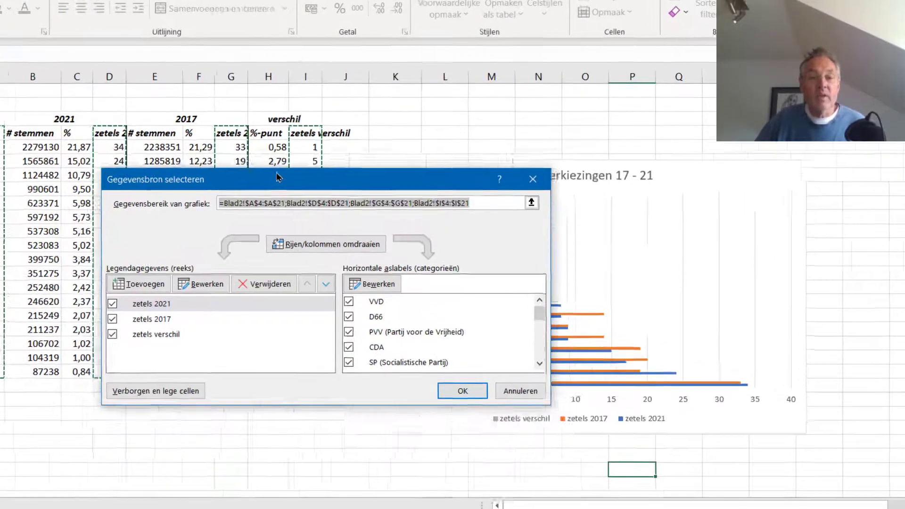
{"action": "left_click_drag", "start_coordinate": [250, 216], "coordinate": [429, 26]}
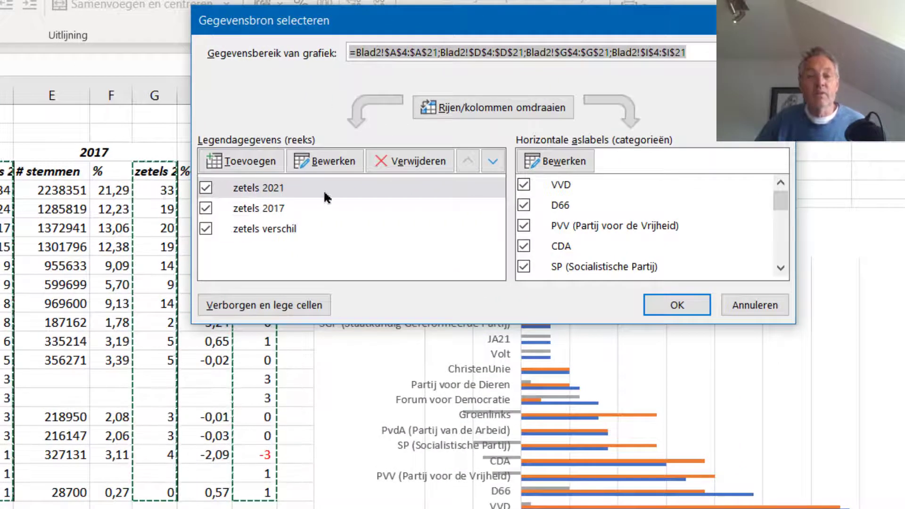
{"action": "left_click", "coordinate": [491, 163]}
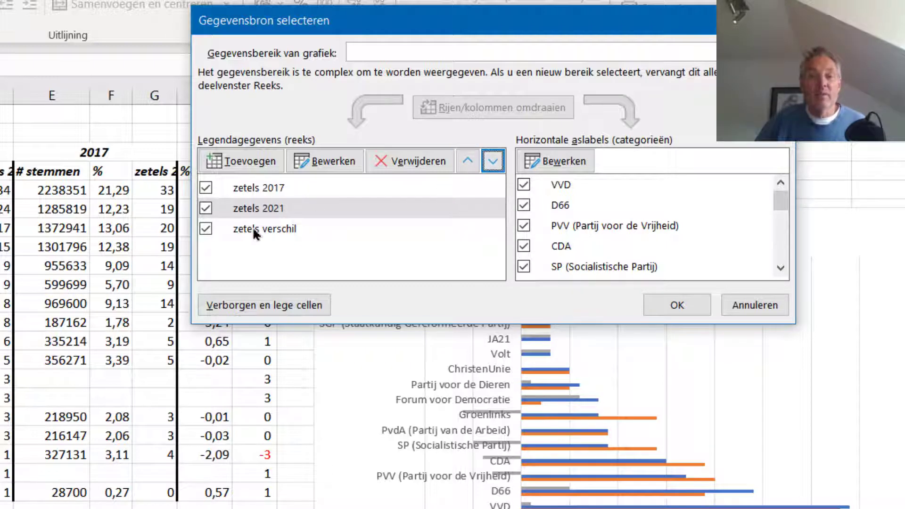
{"action": "left_click", "coordinate": [254, 228]}
{"action": "left_click", "coordinate": [468, 161]}
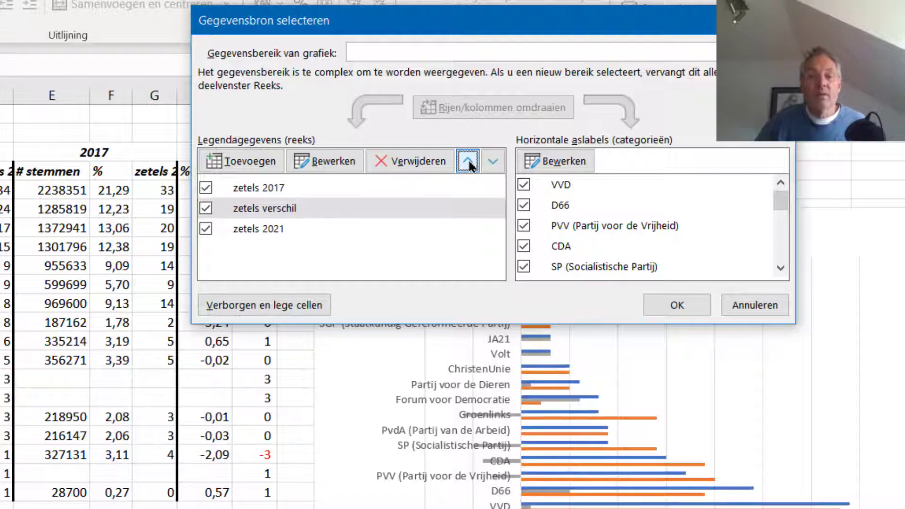
{"action": "left_click", "coordinate": [651, 305]}
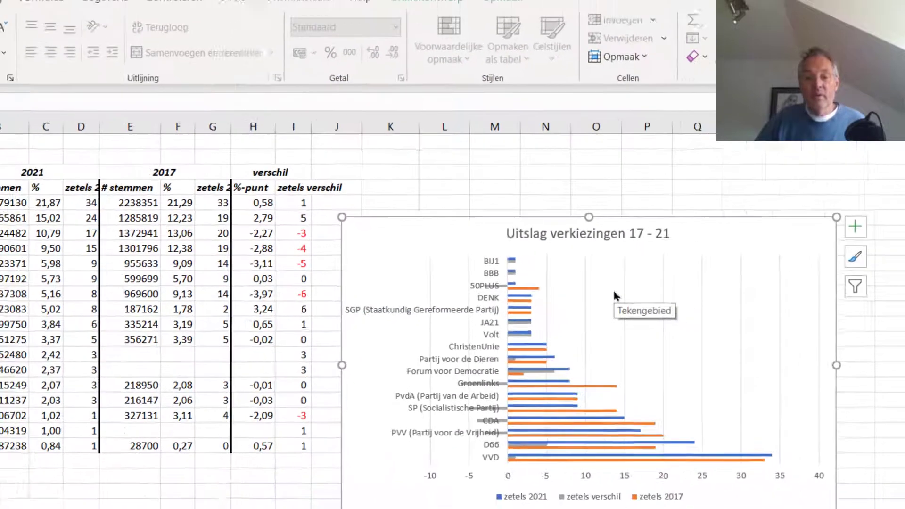
Step: Set the election chart's horizontal axis minimum to -8 and maximum to 35
{"action": "key", "text": "Escape"}
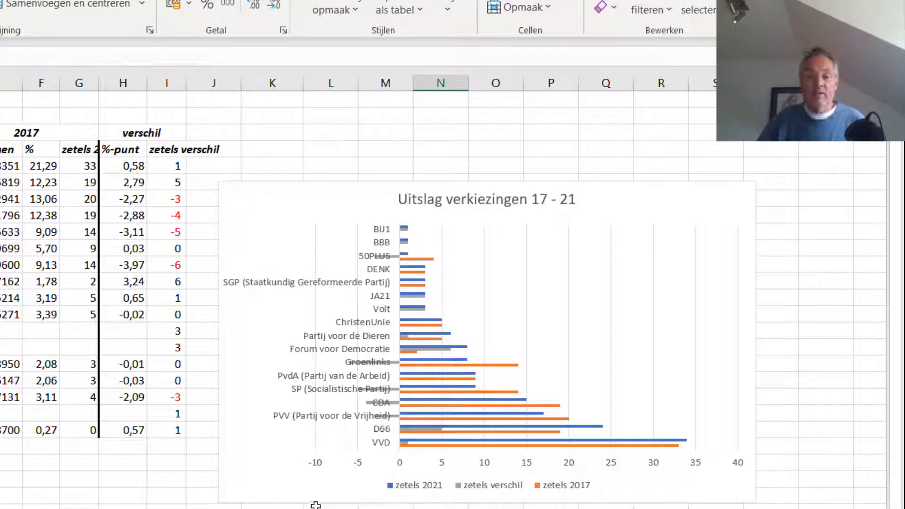
{"action": "double_click", "coordinate": [319, 465]}
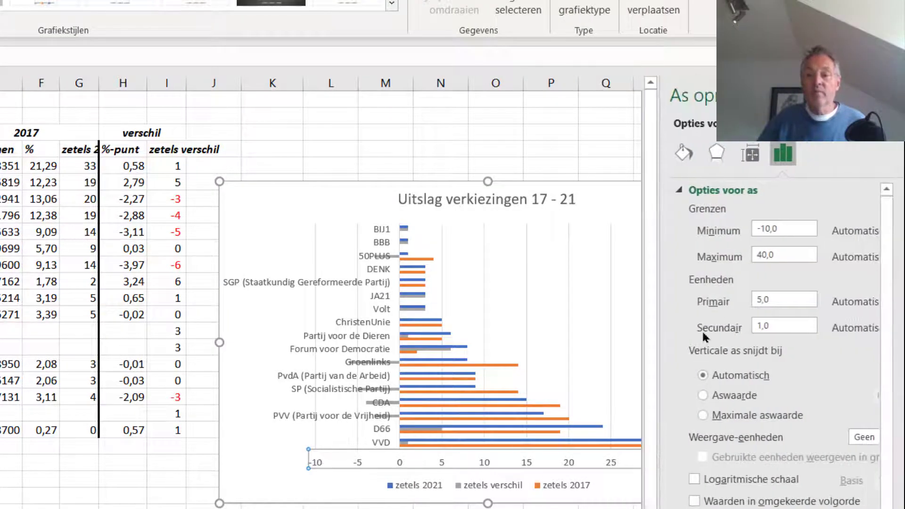
{"action": "left_click", "coordinate": [782, 231]}
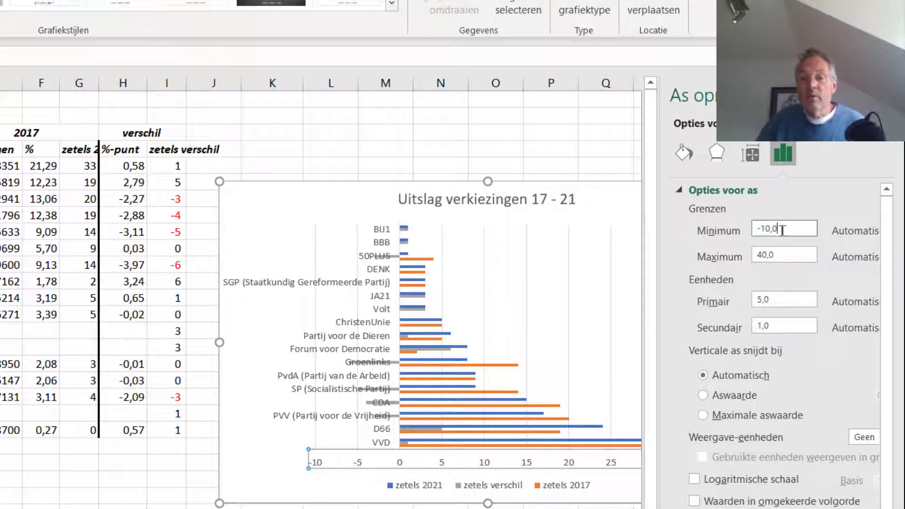
{"action": "type", "text": "-"}
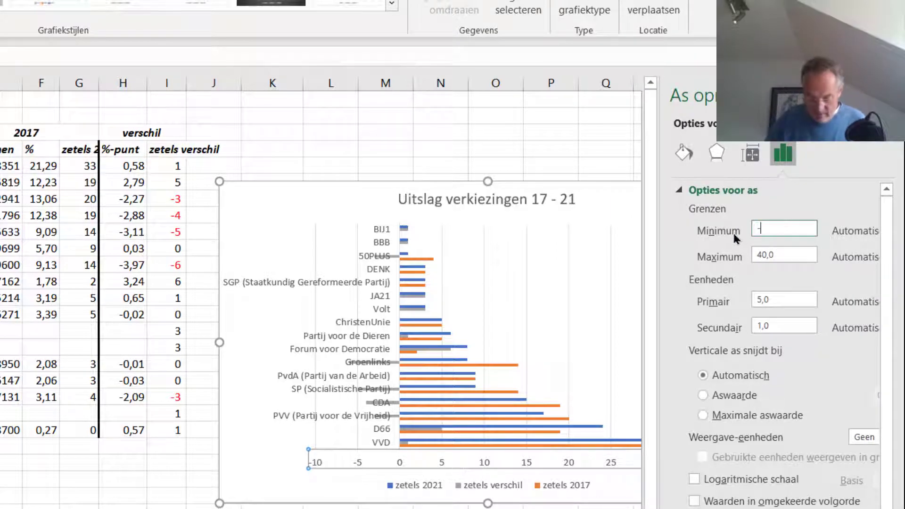
{"action": "type", "text": "8"}
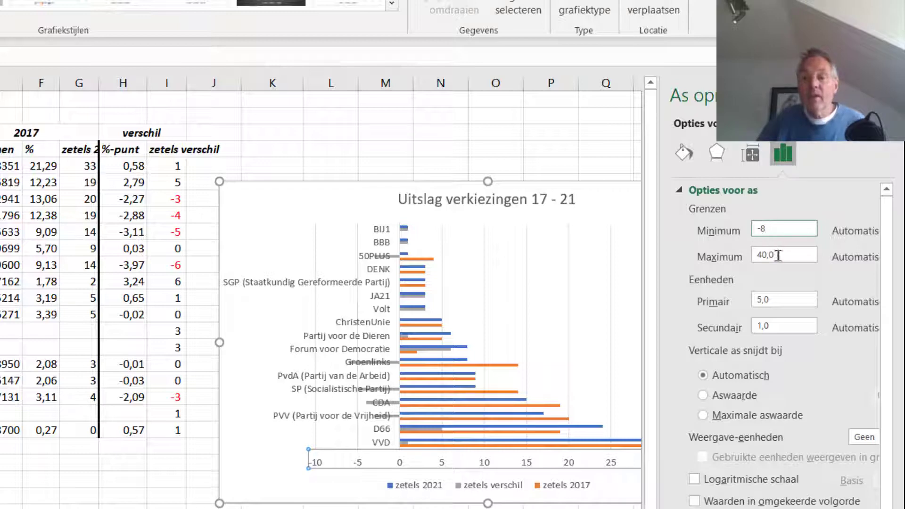
{"action": "left_click", "coordinate": [802, 255]}
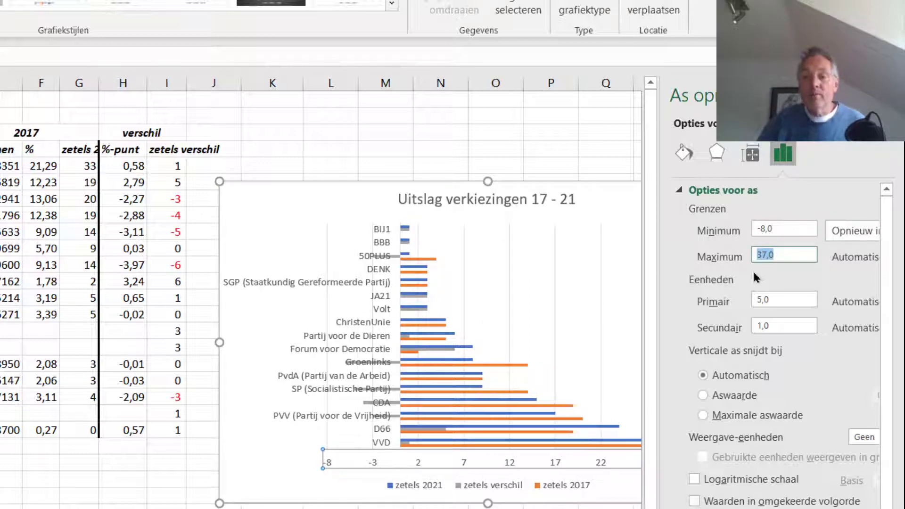
{"action": "key", "text": "Return"}
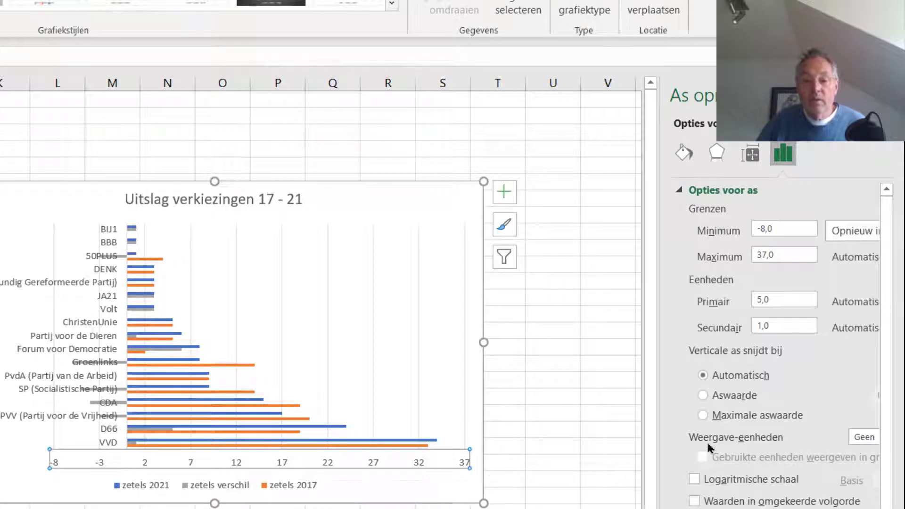
{"action": "left_click_drag", "start_coordinate": [795, 250], "coordinate": [738, 259]}
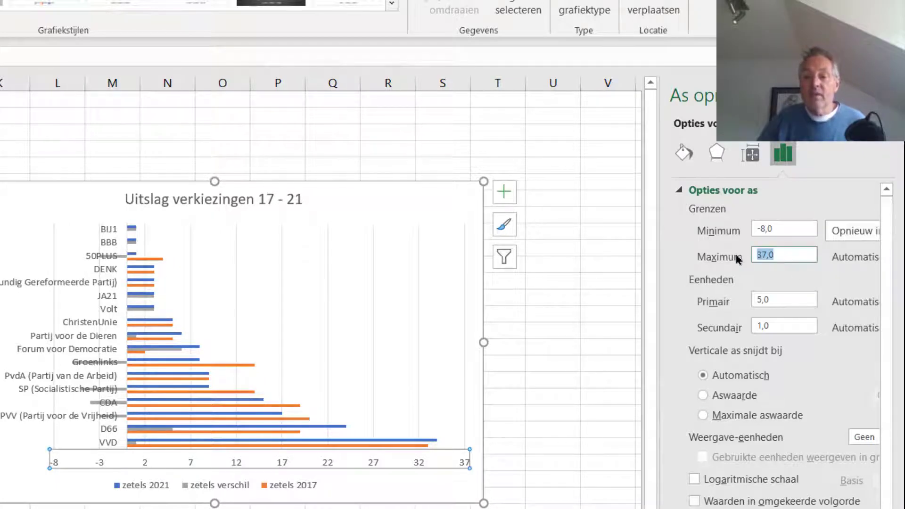
{"action": "type", "text": "35"}
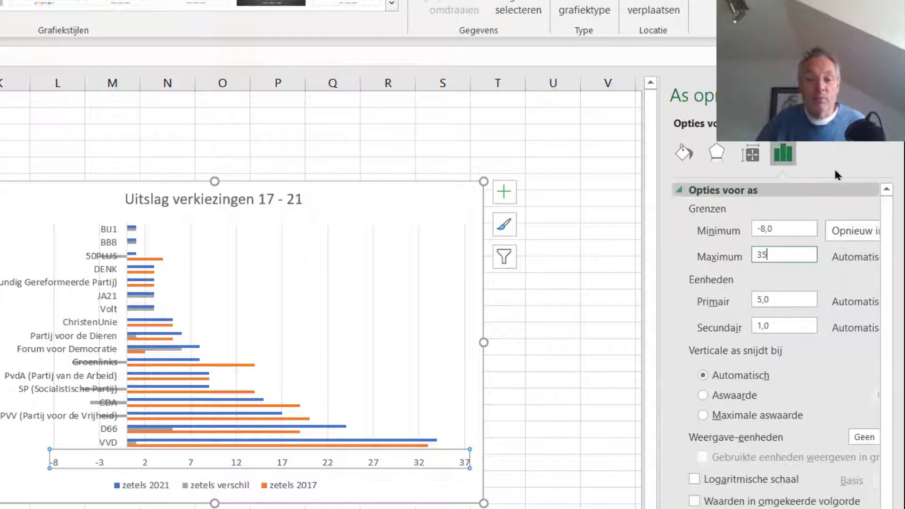
{"action": "left_click", "coordinate": [892, 95]}
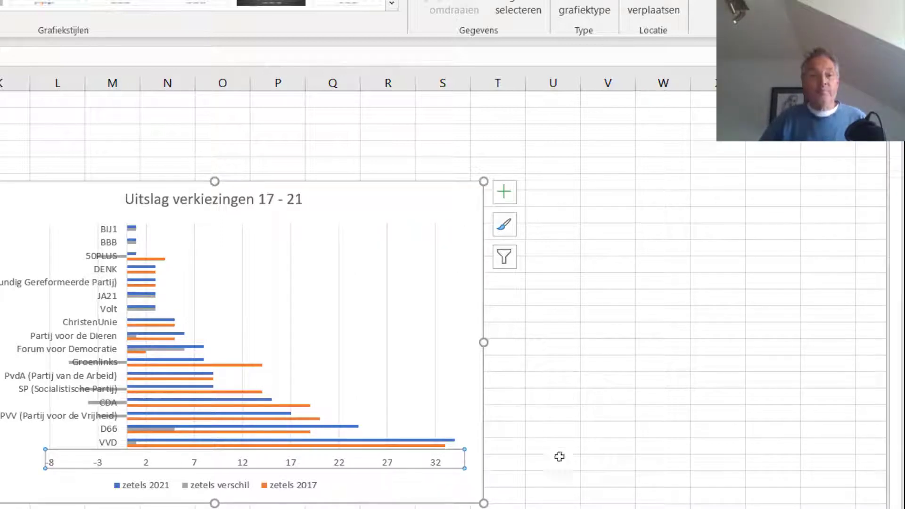
Step: Move over to the Bezoekers bioscoop sheet
{"action": "scroll", "coordinate": [453, 292], "scroll_direction": "left", "scroll_amount": 3}
{"action": "scroll", "coordinate": [452, 292], "scroll_direction": "left", "scroll_amount": 2}
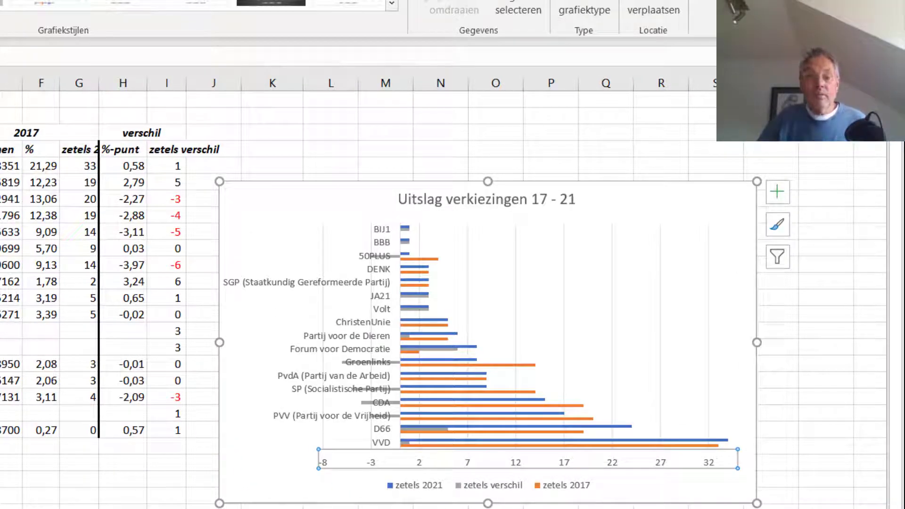
{"action": "left_click", "coordinate": [495, 160]}
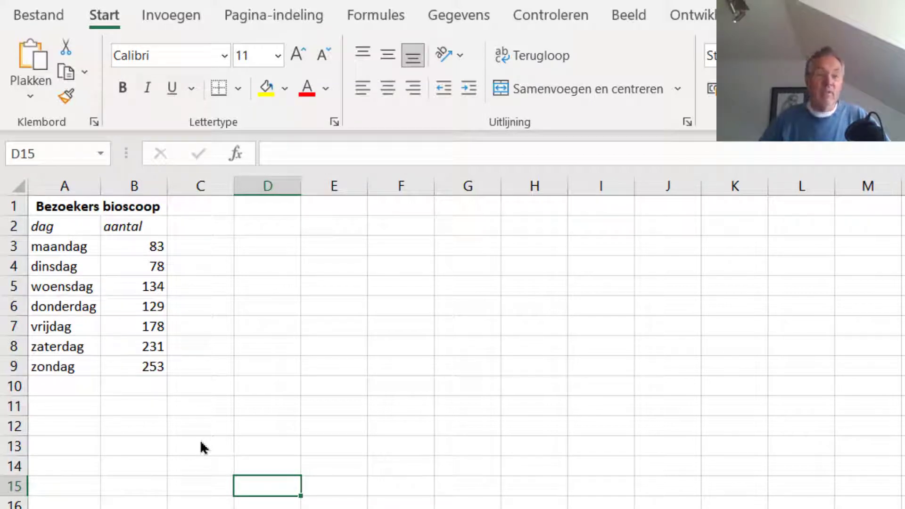
Step: Select cell A6 in the visitors table and bring up the Invoegen commands
{"action": "left_click", "coordinate": [84, 305]}
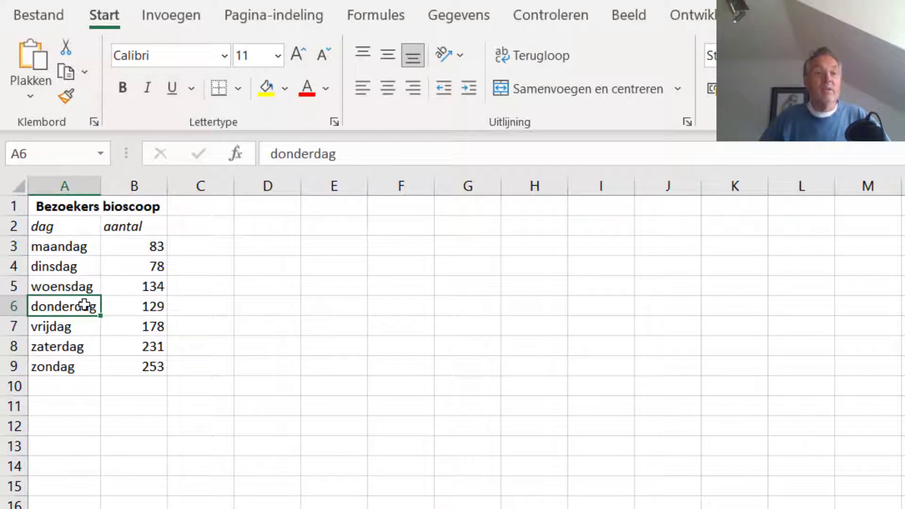
{"action": "left_click", "coordinate": [163, 20]}
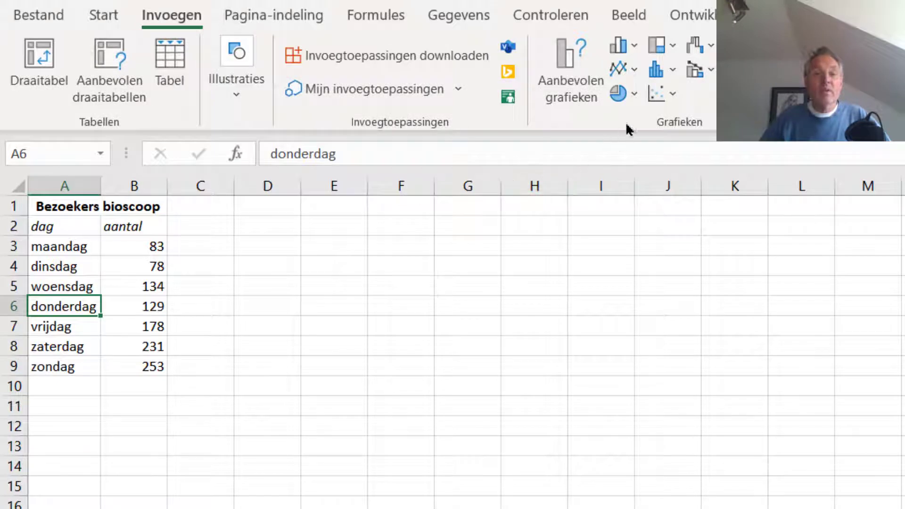
Step: Insert a 3D-cirkel pie chart of cinema visitors for maandag through zondag
{"action": "left_click", "coordinate": [634, 97]}
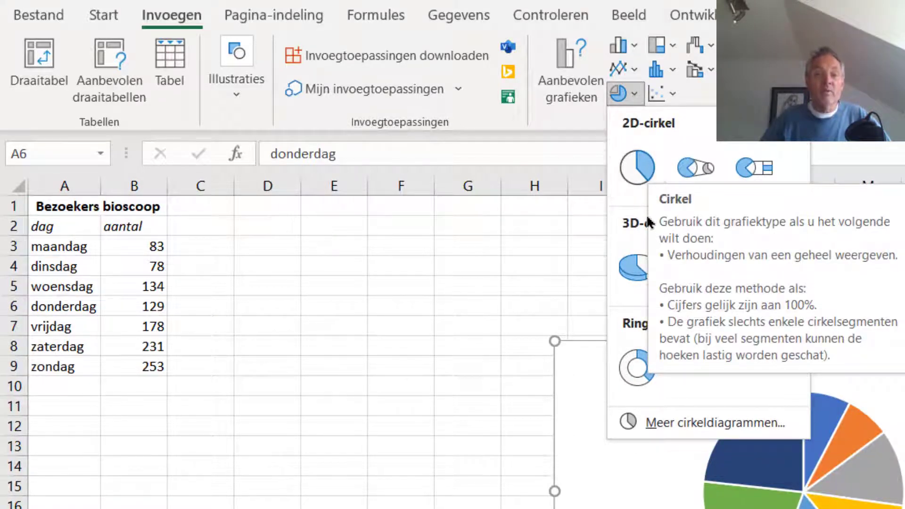
{"action": "left_click", "coordinate": [639, 271]}
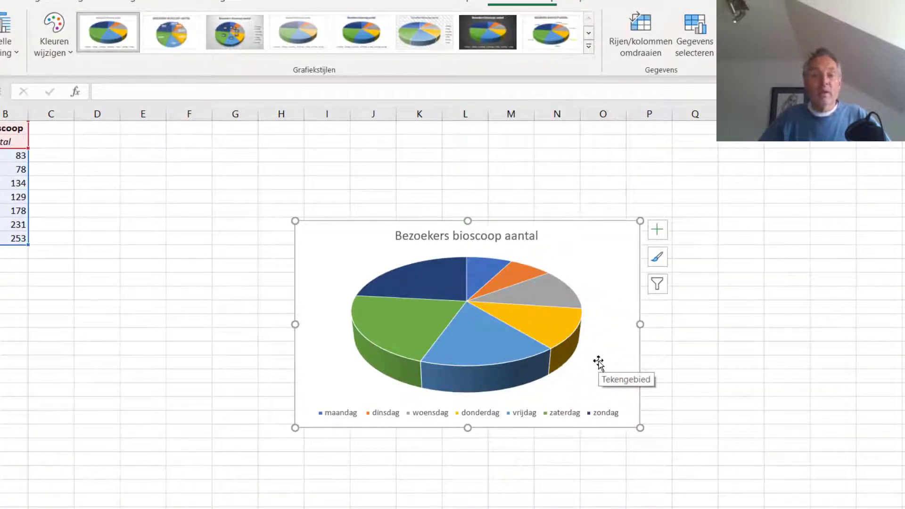
Step: Delete 'aantal' from the pie chart title, leaving 'Bezoekers bioscoop'
{"action": "double_click", "coordinate": [472, 238]}
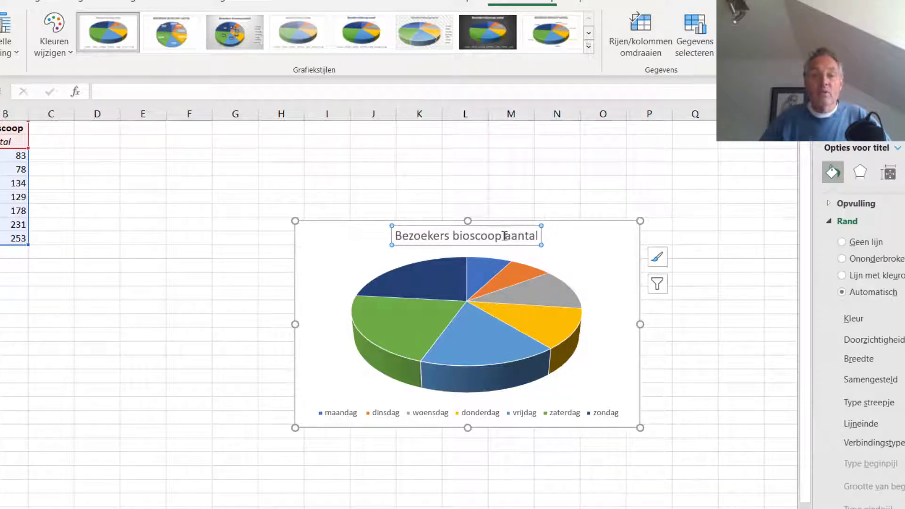
{"action": "left_click_drag", "start_coordinate": [505, 236], "coordinate": [556, 233]}
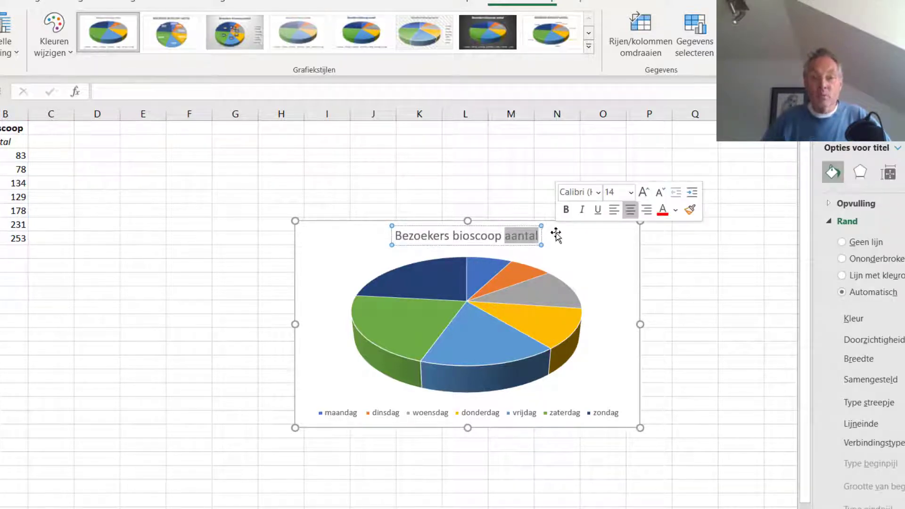
{"action": "key", "text": "BackSpace"}
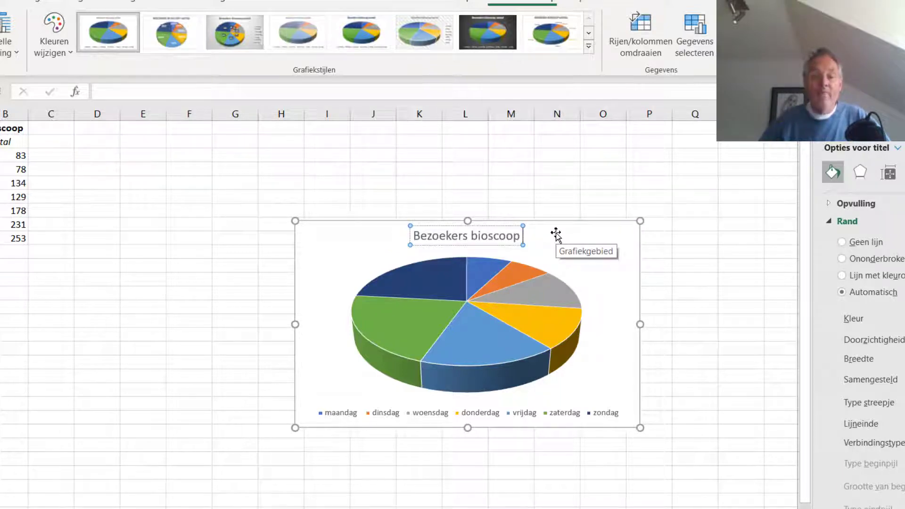
{"action": "left_click", "coordinate": [539, 286]}
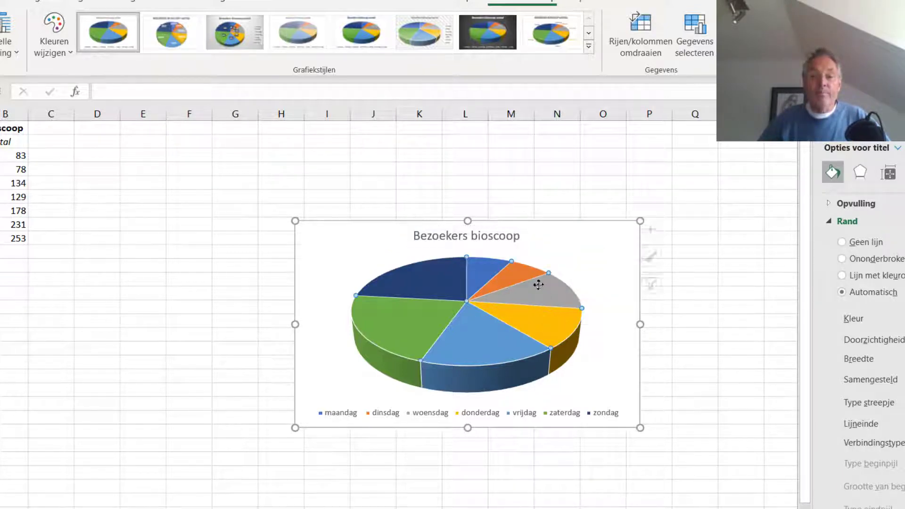
Step: Add day and percentage data labels to the pie slices and delete the legend
{"action": "left_click", "coordinate": [657, 230]}
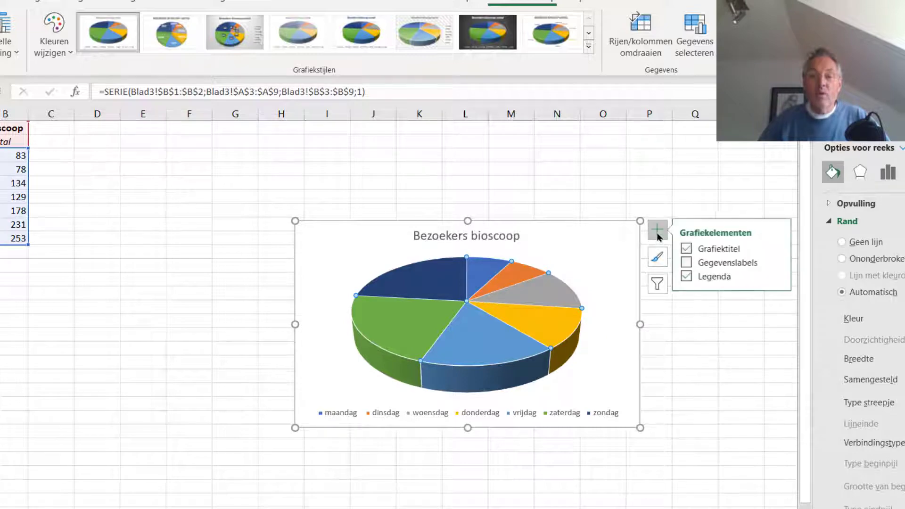
{"action": "left_click", "coordinate": [781, 263]}
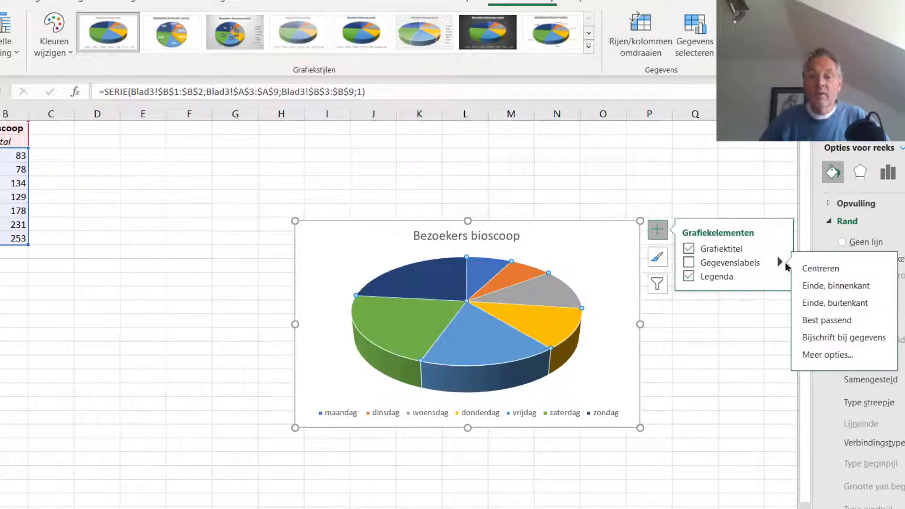
{"action": "left_click", "coordinate": [824, 343]}
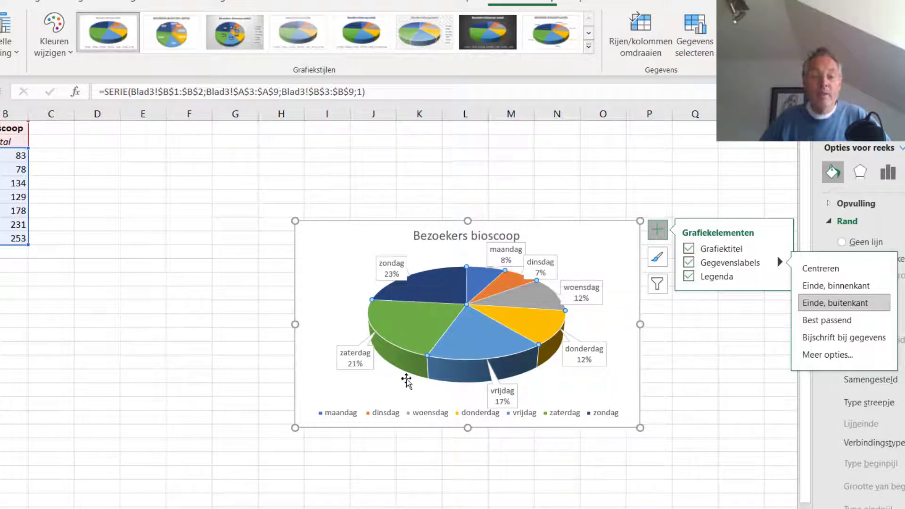
{"action": "left_click", "coordinate": [414, 414]}
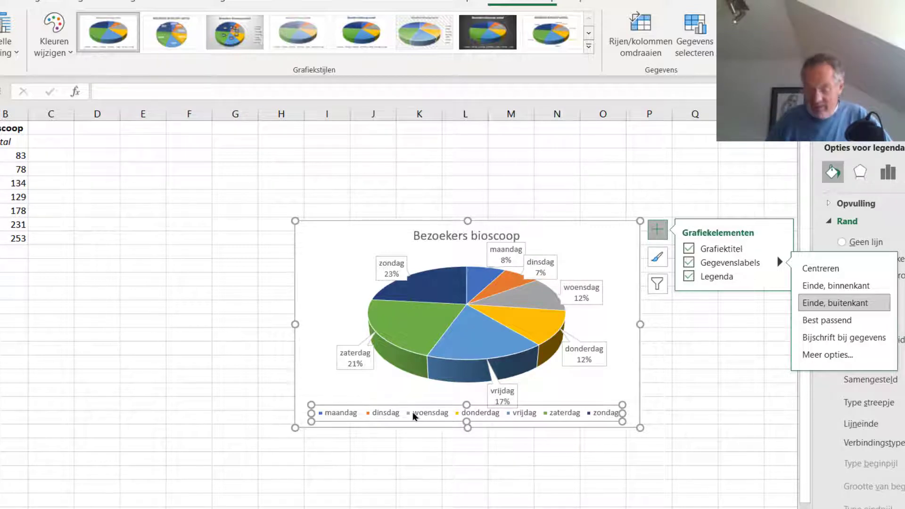
{"action": "key", "text": "Delete"}
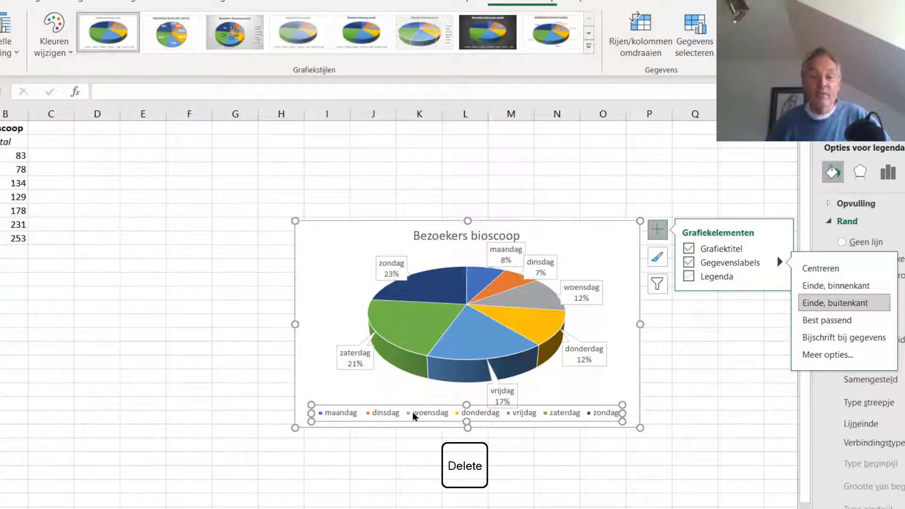
Step: Pull the pie slices outward from the centre and deselect the chart
{"action": "left_click", "coordinate": [572, 424]}
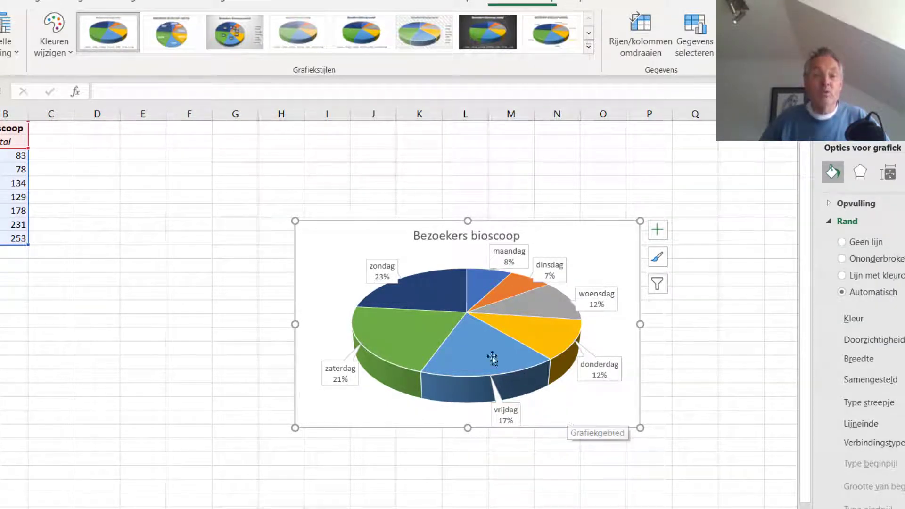
{"action": "mouse_move", "coordinate": [418, 290]}
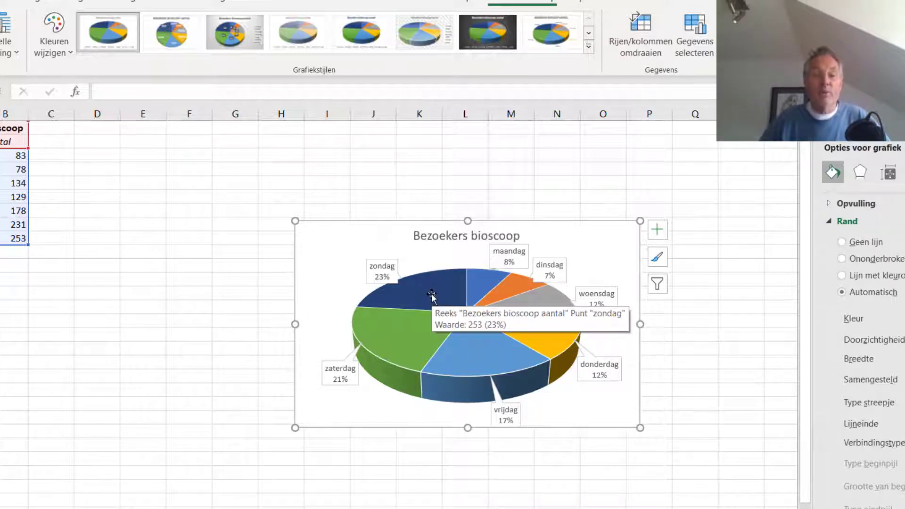
{"action": "left_click", "coordinate": [431, 294]}
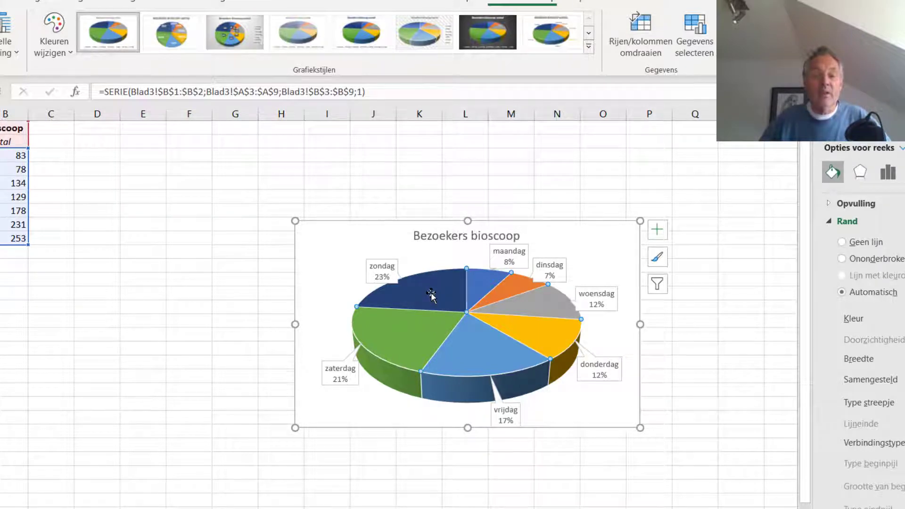
{"action": "left_click_drag", "start_coordinate": [431, 291], "coordinate": [427, 280]}
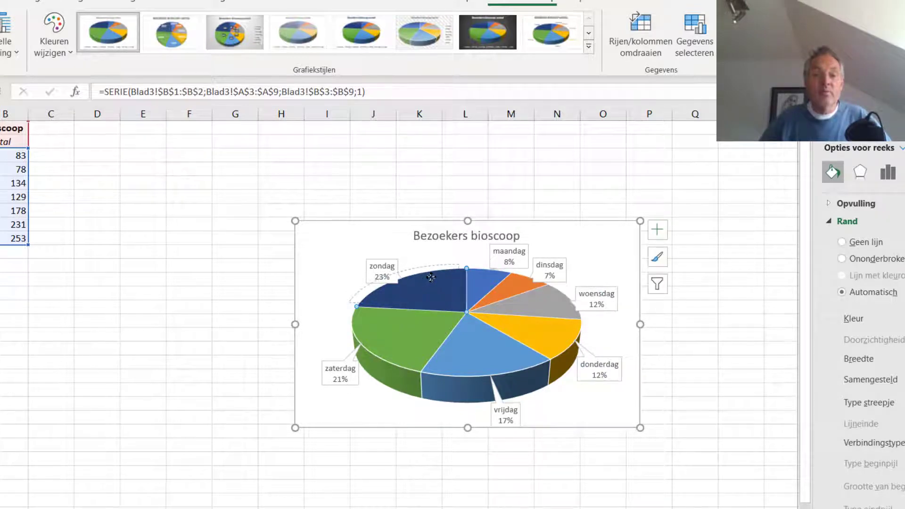
{"action": "left_click", "coordinate": [377, 487]}
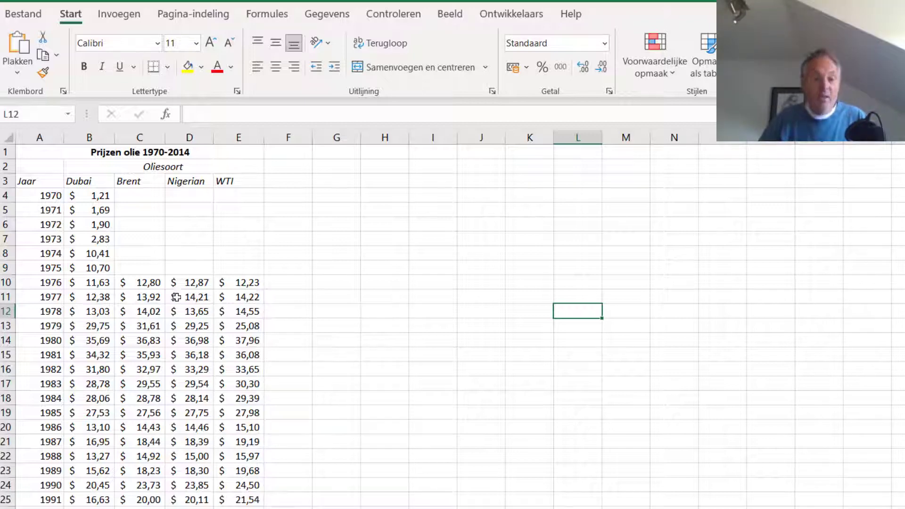
Step: Insert the recommended line chart of Dubai, Brent, Nigerian and WTI oil prices
{"action": "left_click", "coordinate": [147, 356]}
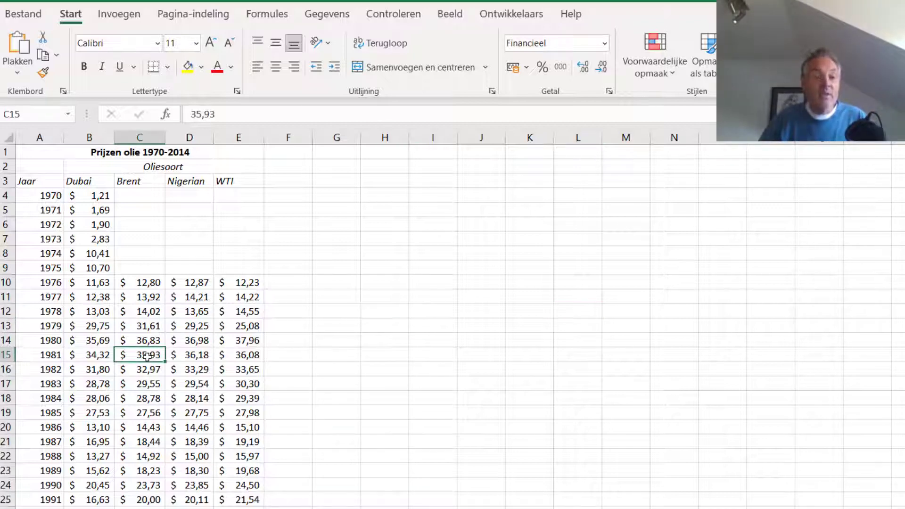
{"action": "left_click", "coordinate": [118, 19]}
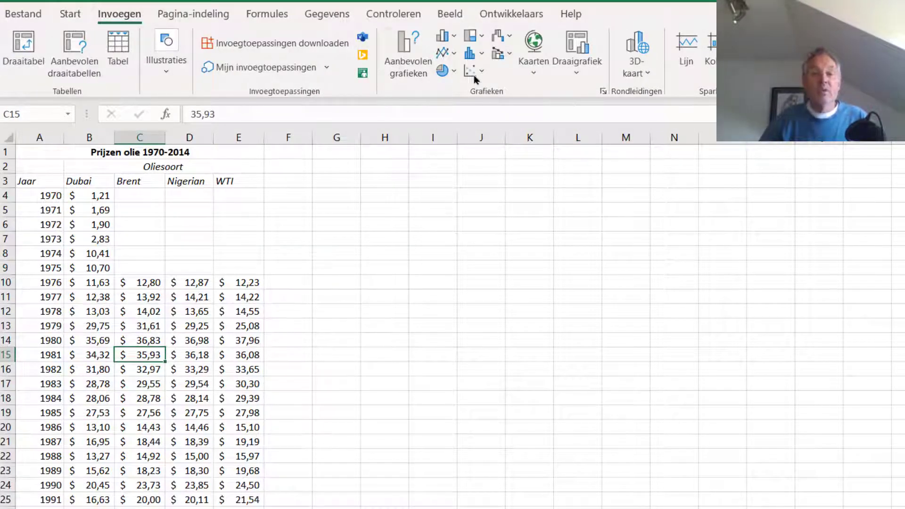
{"action": "left_click", "coordinate": [406, 58]}
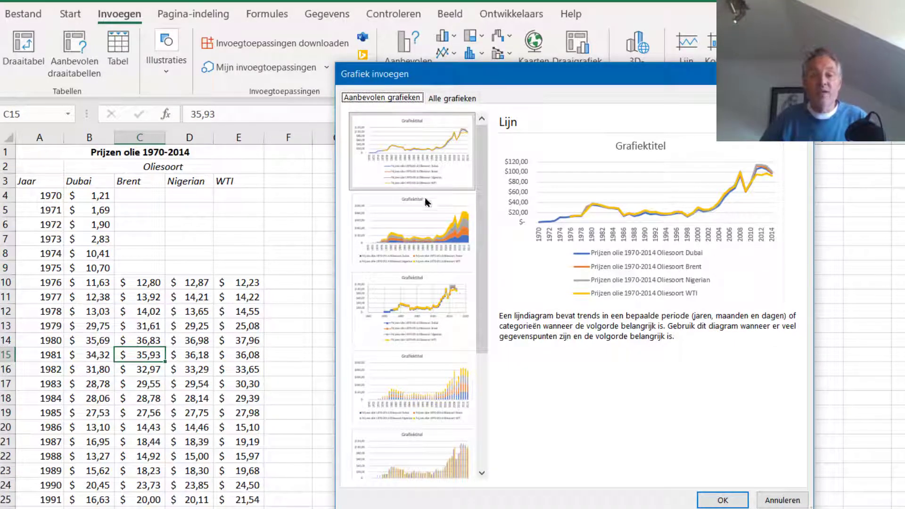
{"action": "left_click", "coordinate": [713, 503]}
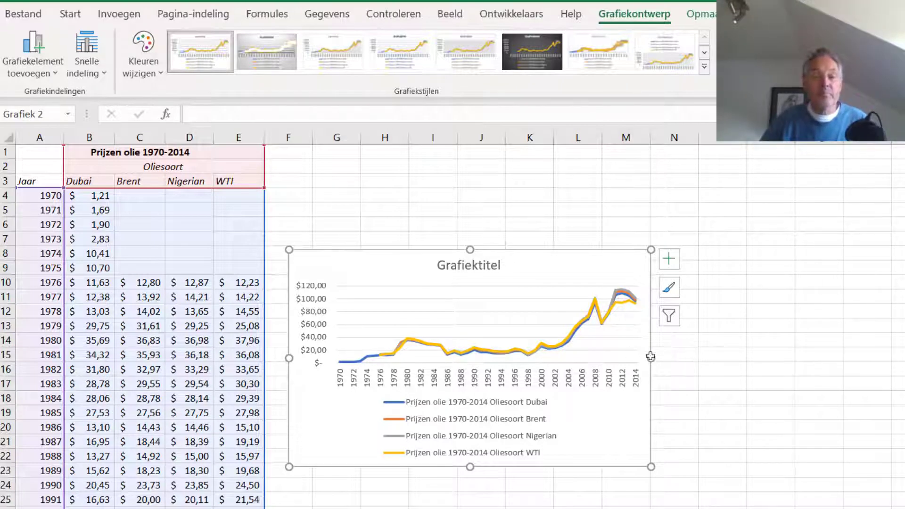
Step: Replace the placeholder chart title with 'Prijzen olie 1970-2014'
{"action": "left_click", "coordinate": [488, 267]}
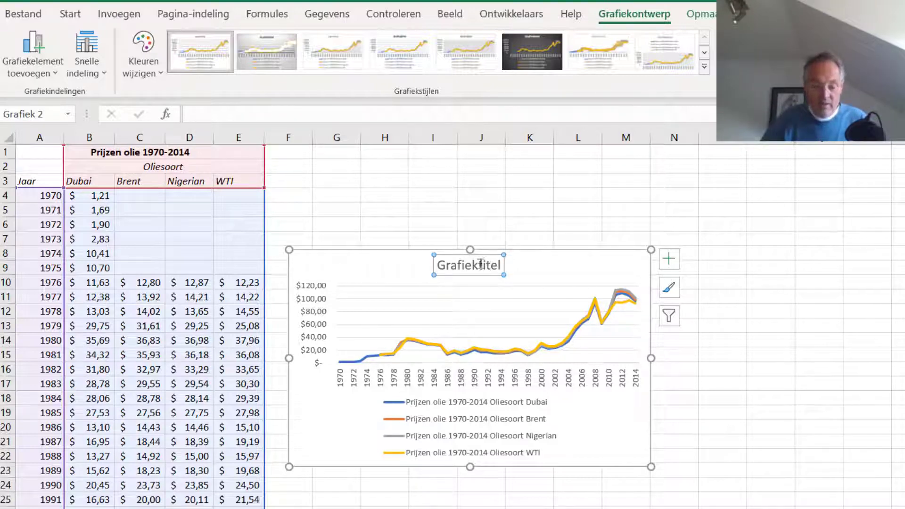
{"action": "left_click_drag", "start_coordinate": [440, 263], "coordinate": [507, 263]}
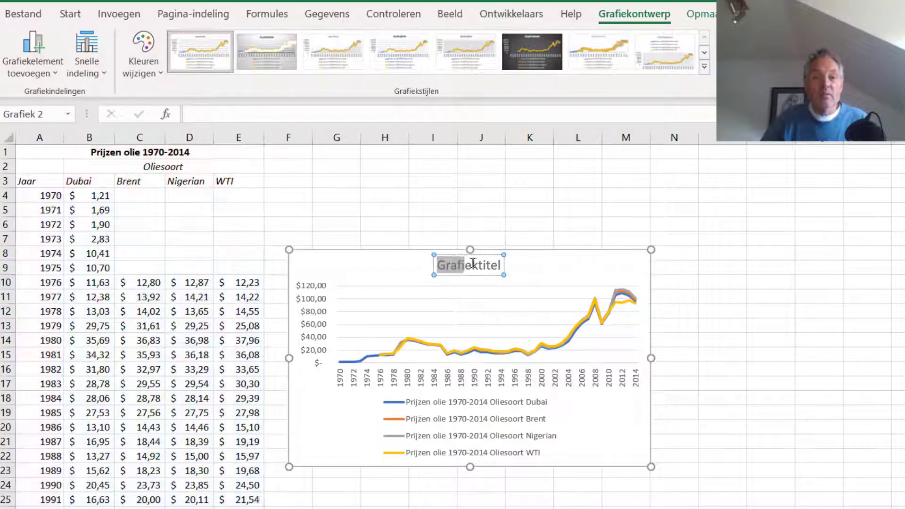
{"action": "type", "text": "P"}
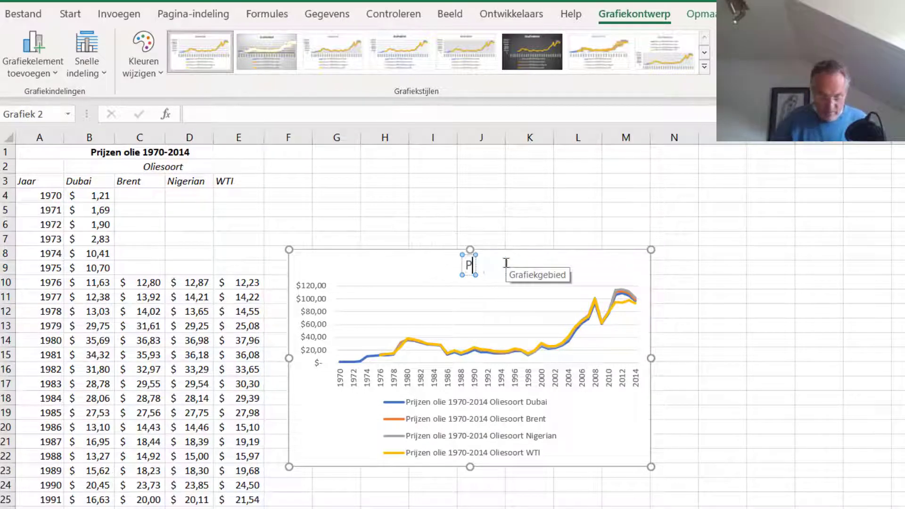
{"action": "type", "text": "rijzenol"}
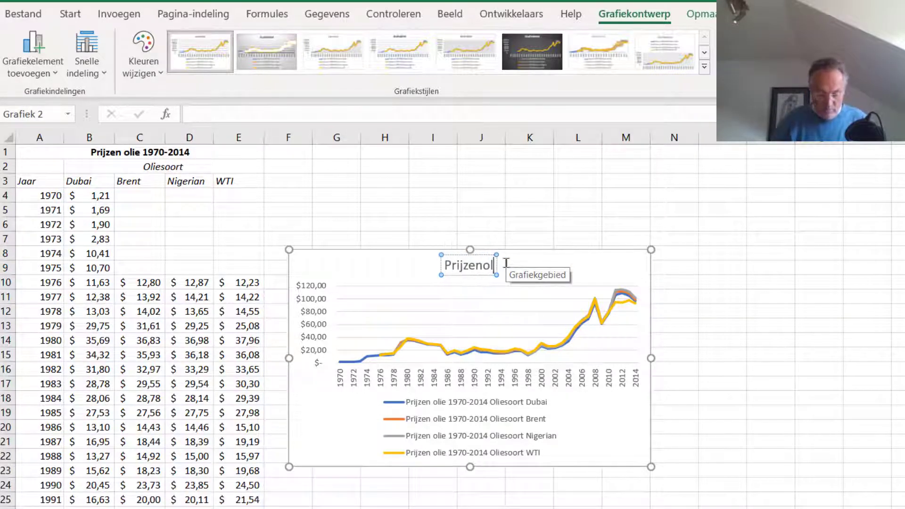
{"action": "type", "text": "ie"}
{"action": "key", "text": "BackSpace"}
{"action": "key", "text": "BackSpace"}
{"action": "key", "text": "BackSpace"}
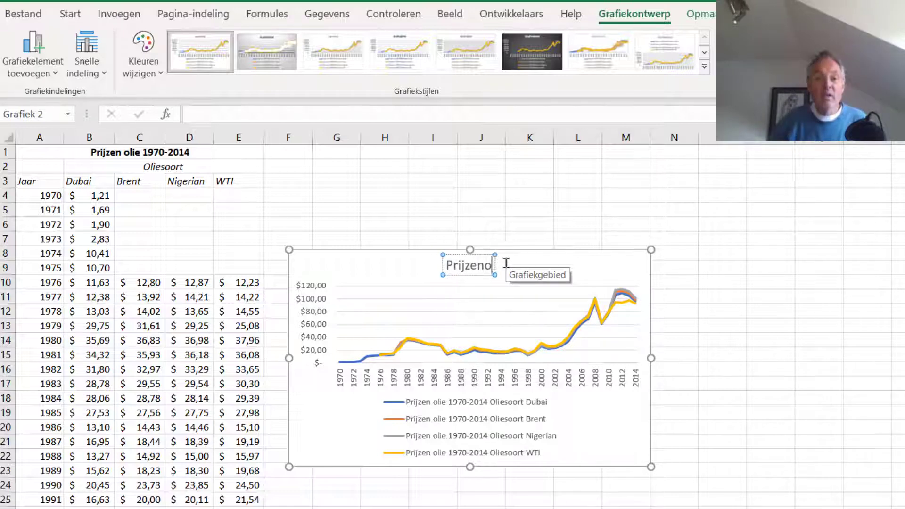
{"action": "key", "text": "BackSpace"}
{"action": "type", "text": "olie"}
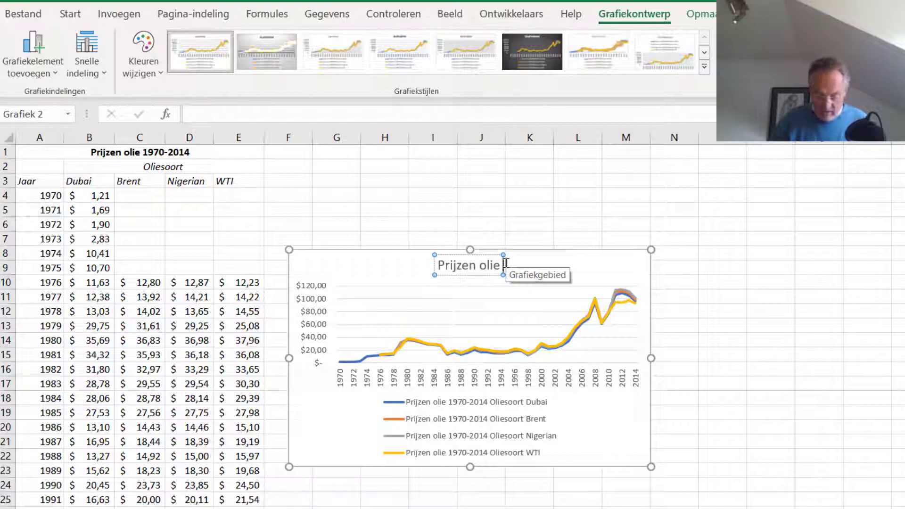
{"action": "type", "text": " 1970-2"}
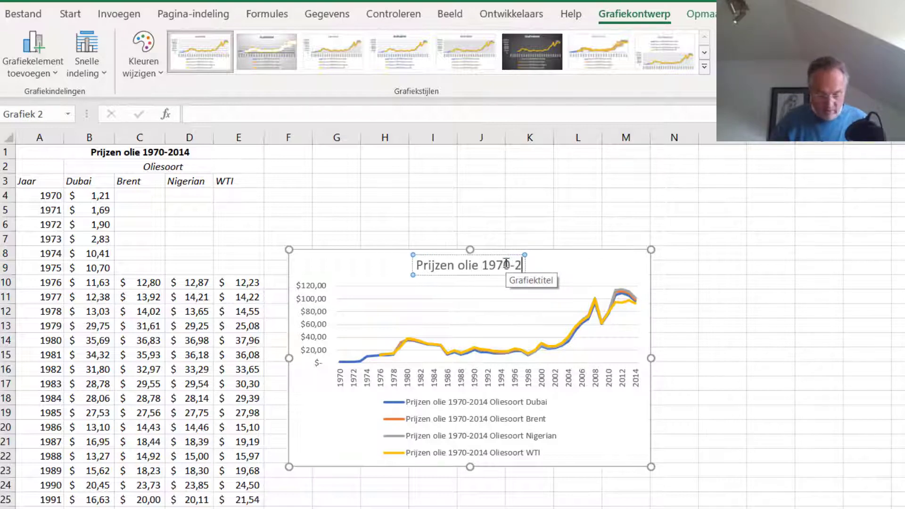
{"action": "type", "text": "014"}
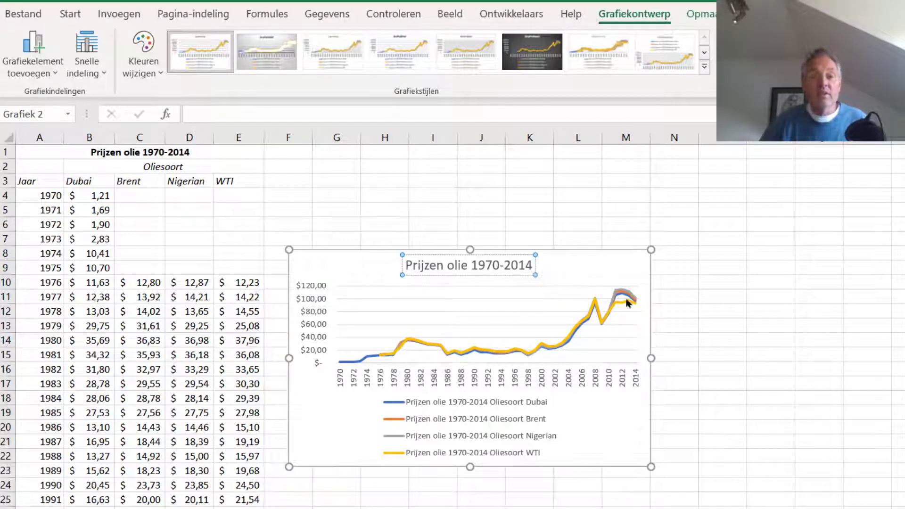
{"action": "left_click", "coordinate": [523, 305]}
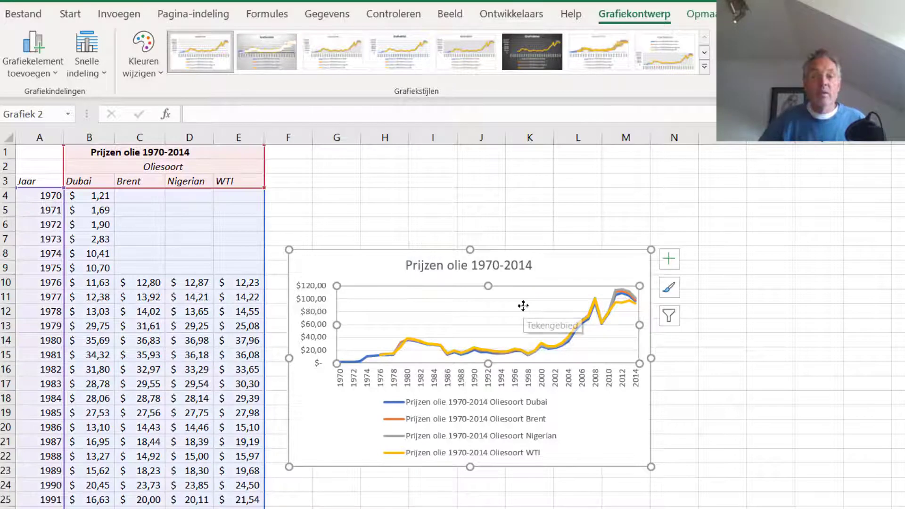
Step: Set the oil chart's vertical price axis major unit to 5
{"action": "left_click", "coordinate": [309, 301]}
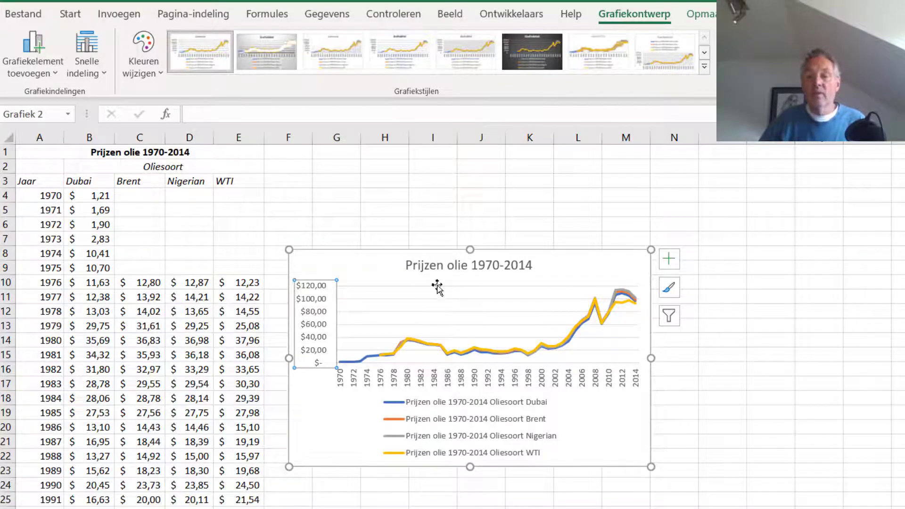
{"action": "key", "text": "ctrl+1"}
{"action": "left_click", "coordinate": [814, 207]}
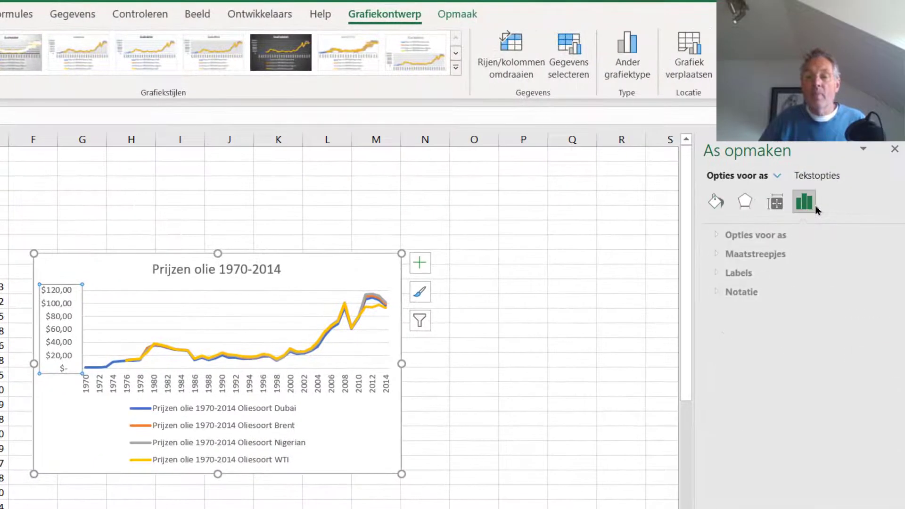
{"action": "left_click", "coordinate": [711, 236]}
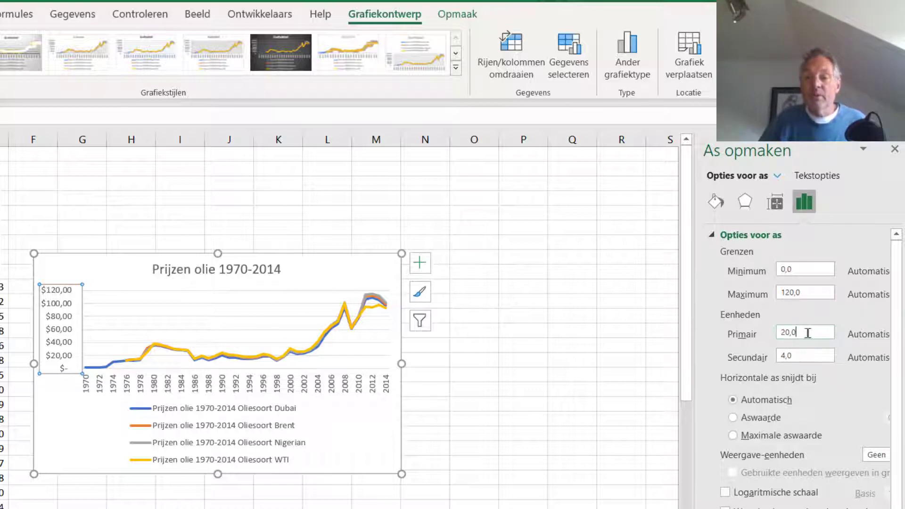
{"action": "left_click_drag", "start_coordinate": [808, 333], "coordinate": [770, 340]}
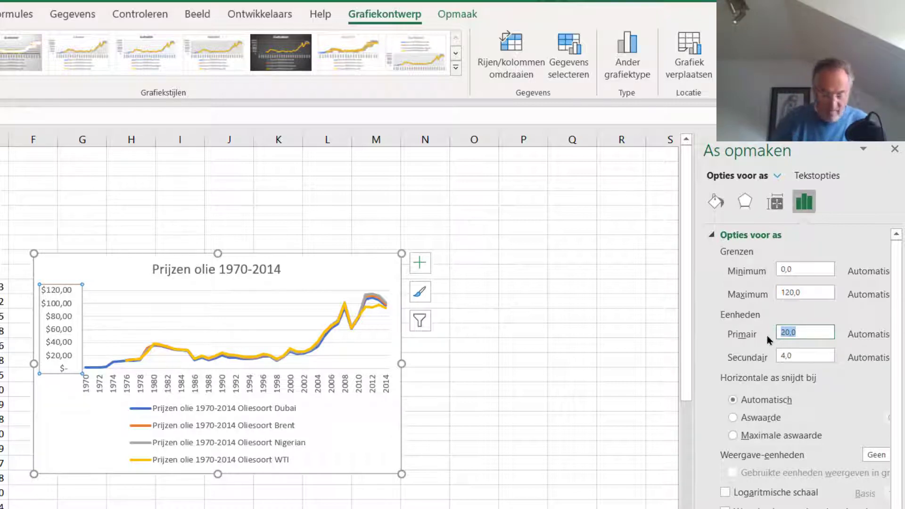
{"action": "type", "text": "5"}
{"action": "key", "text": "Return"}
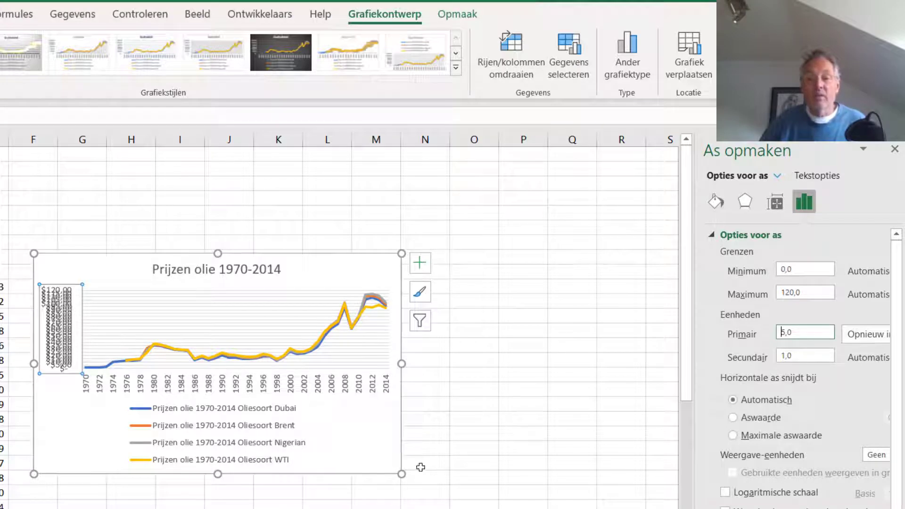
Step: Enlarge the oil chart so all price labels fit and reselect the price axis
{"action": "mouse_move", "coordinate": [400, 475]}
{"action": "left_mouse_down"}
{"action": "mouse_move", "coordinate": [408, 508]}
{"action": "mouse_move", "coordinate": [417, 508]}
{"action": "left_mouse_up"}
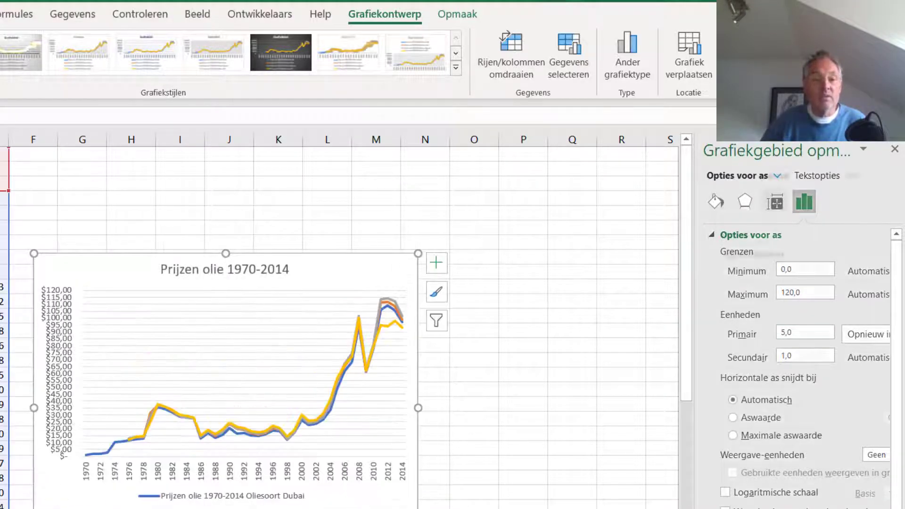
{"action": "scroll", "coordinate": [442, 455], "scroll_direction": "down", "scroll_amount": 2}
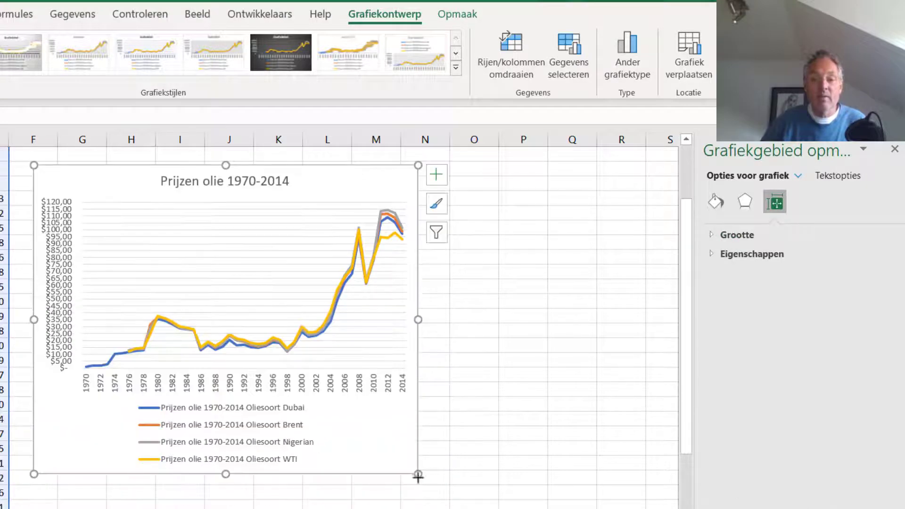
{"action": "left_click_drag", "start_coordinate": [418, 475], "coordinate": [426, 508]}
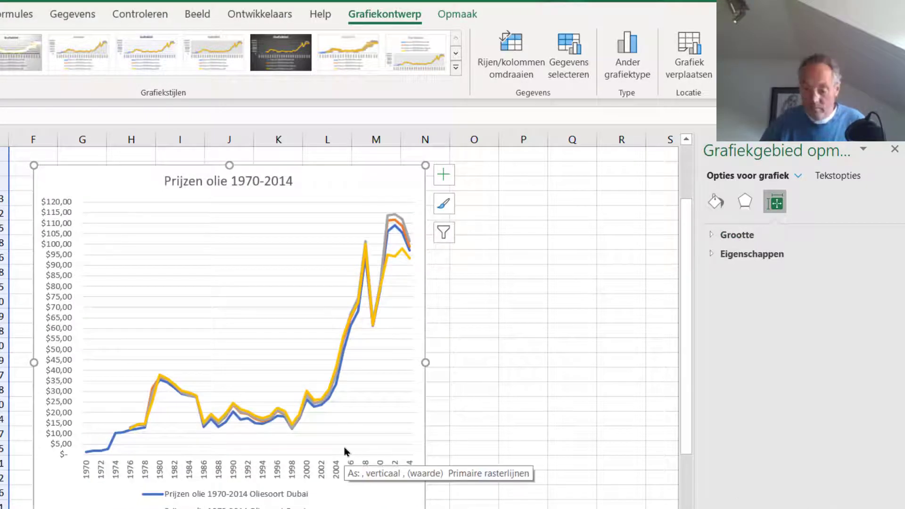
{"action": "left_click", "coordinate": [346, 452]}
{"action": "scroll", "coordinate": [345, 451], "scroll_direction": "down", "scroll_amount": 1}
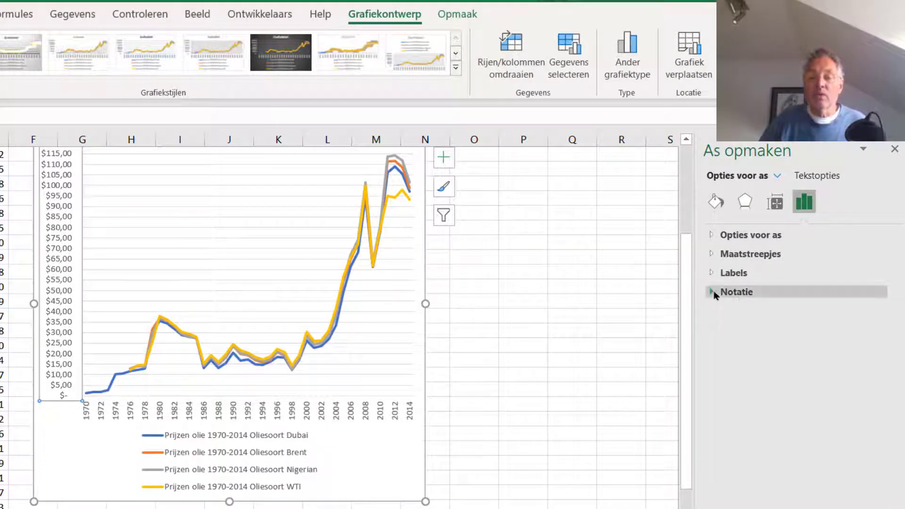
Step: Set the price axis number format to 0 decimal places
{"action": "left_click", "coordinate": [746, 296]}
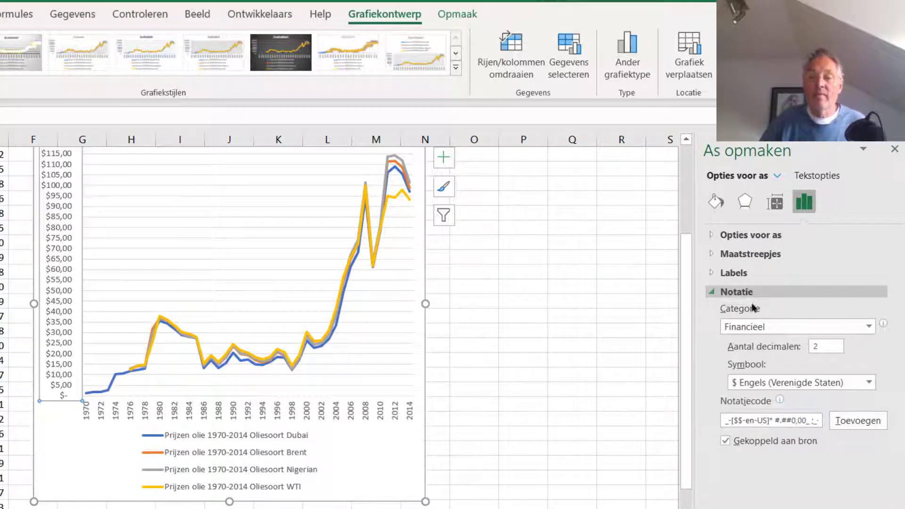
{"action": "double_click", "coordinate": [836, 346]}
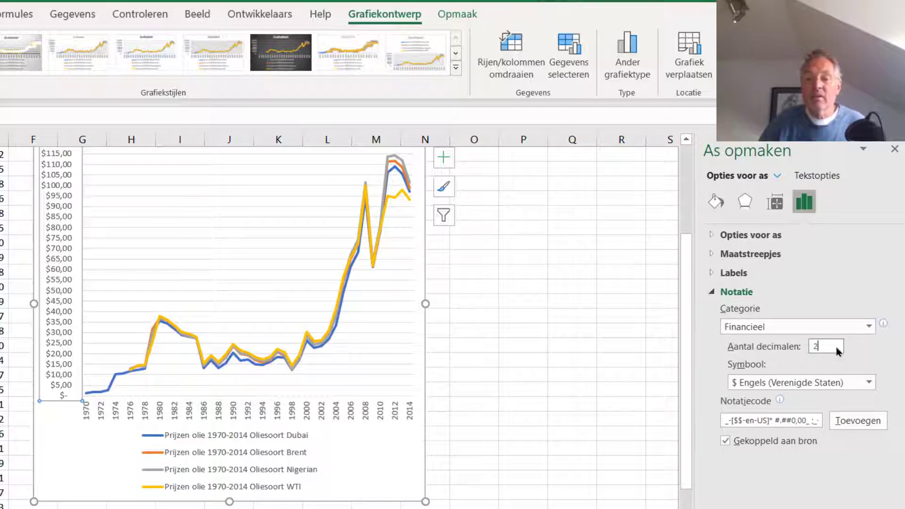
{"action": "key", "text": "BackSpace"}
{"action": "type", "text": "0"}
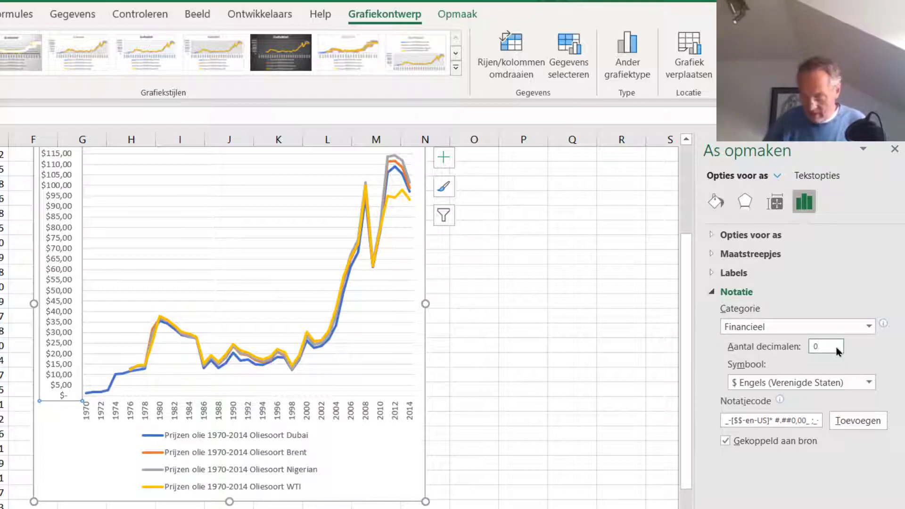
{"action": "key", "text": "Return"}
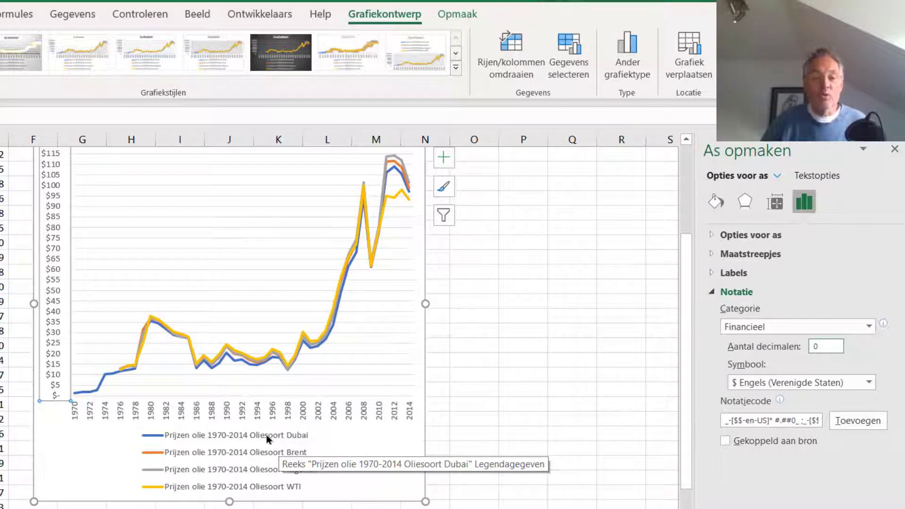
Step: In Gegevens selecteren, name the Dubai and Brent series from cells B3 and C3
{"action": "right_click", "coordinate": [268, 439]}
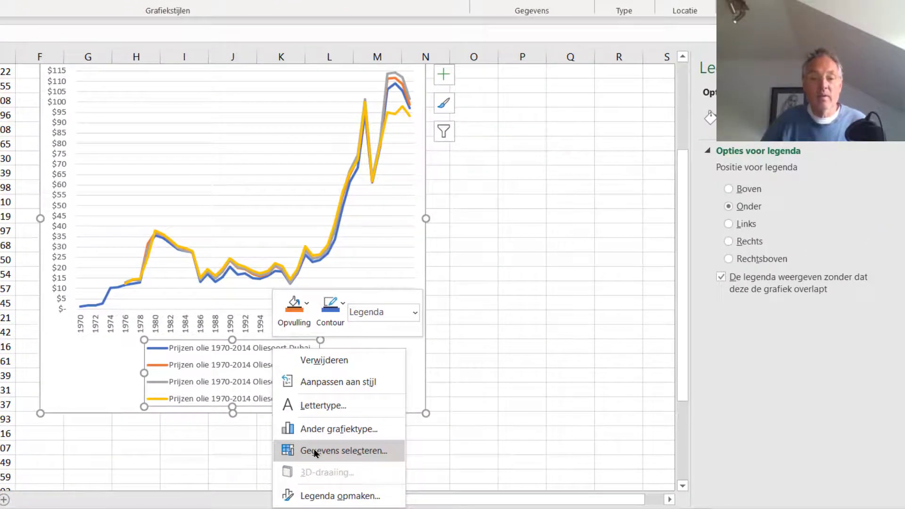
{"action": "left_click", "coordinate": [315, 451]}
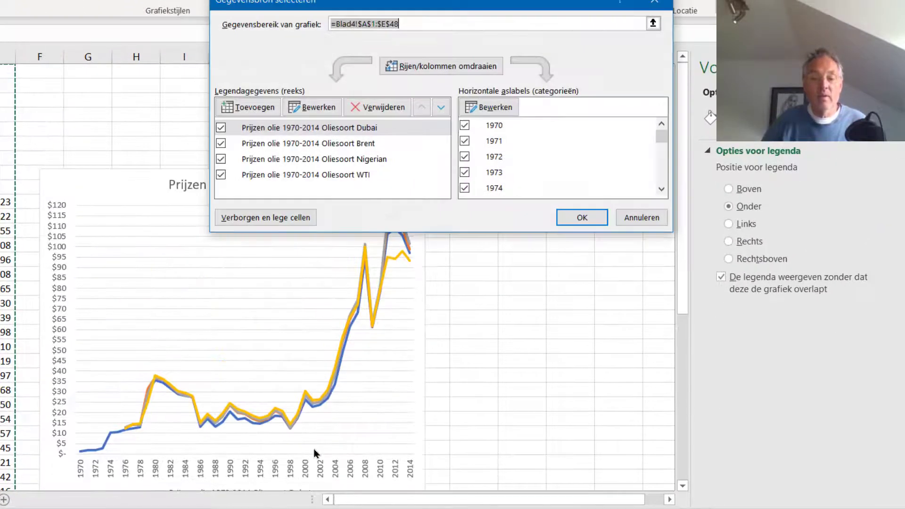
{"action": "left_click", "coordinate": [308, 110]}
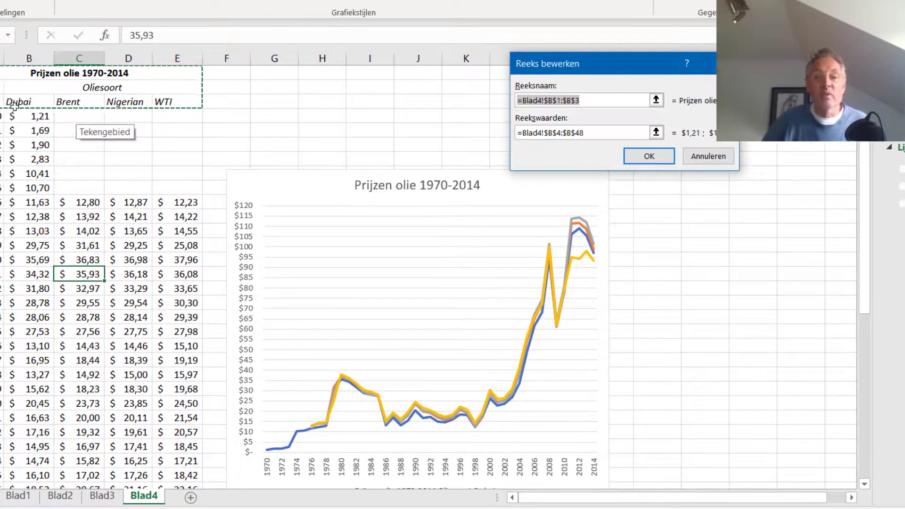
{"action": "left_click", "coordinate": [17, 102]}
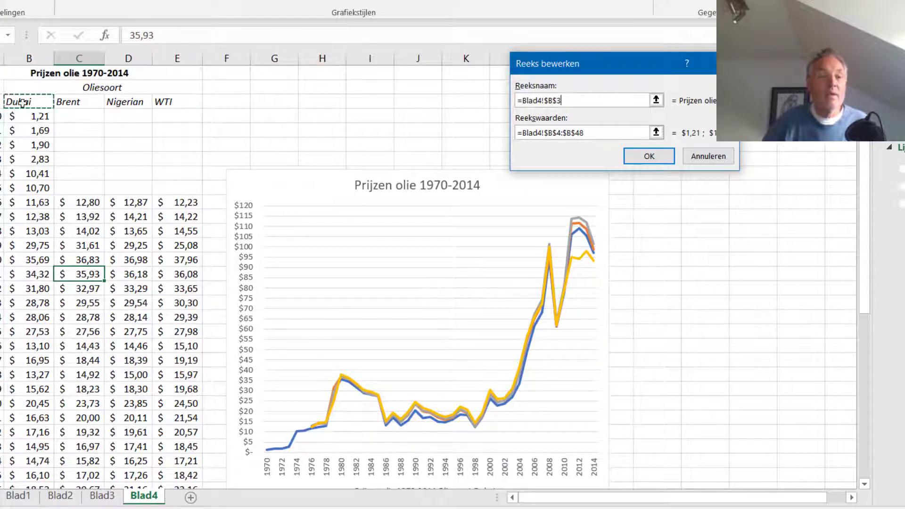
{"action": "left_click", "coordinate": [641, 156]}
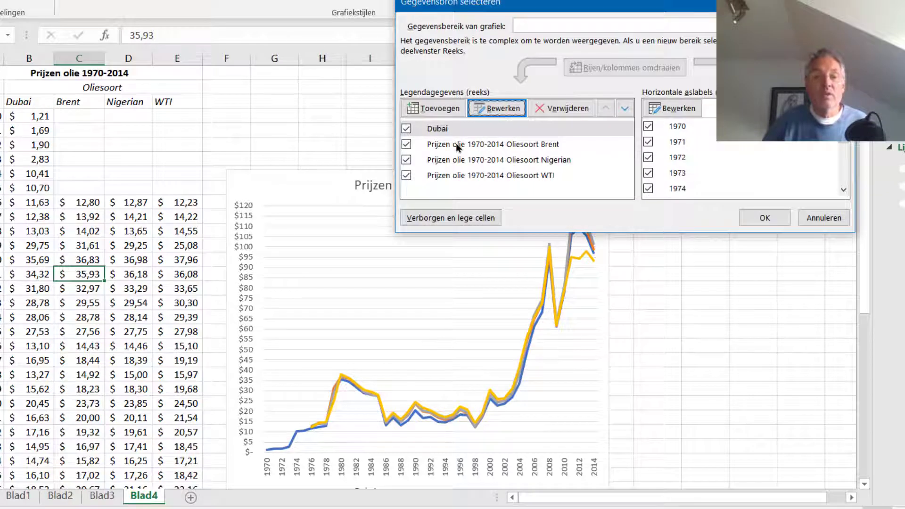
{"action": "left_click", "coordinate": [458, 144]}
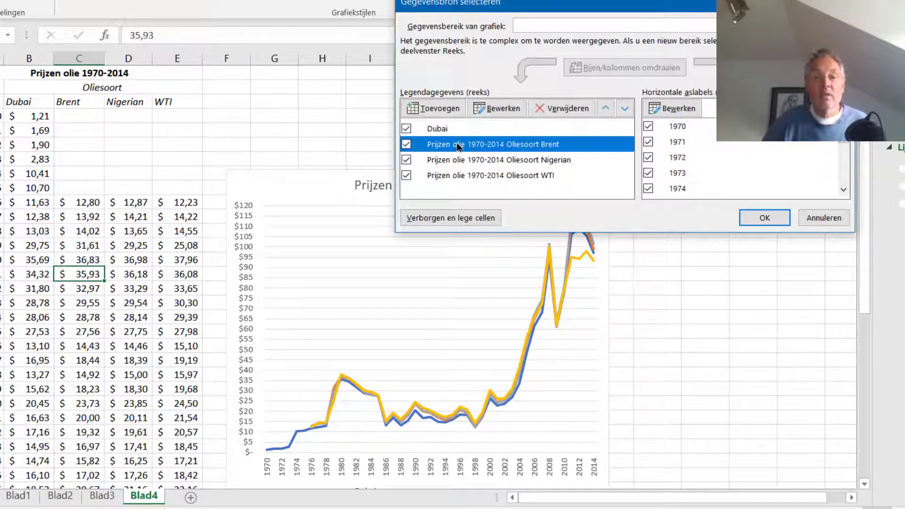
{"action": "left_click", "coordinate": [500, 108]}
{"action": "left_click", "coordinate": [78, 102]}
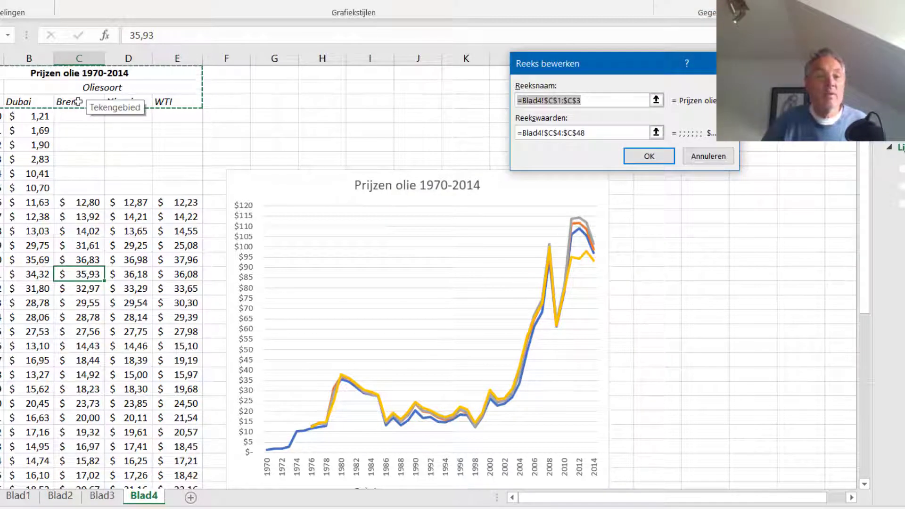
{"action": "left_click", "coordinate": [647, 158]}
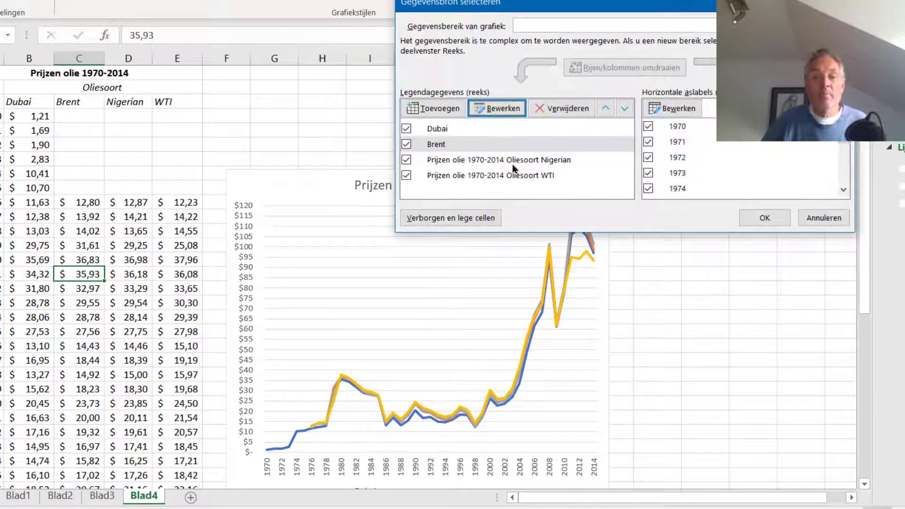
Step: Name the Nigerian and WTI series from cells D3 and E3, then apply the changes
{"action": "left_click", "coordinate": [496, 160]}
{"action": "left_click", "coordinate": [500, 108]}
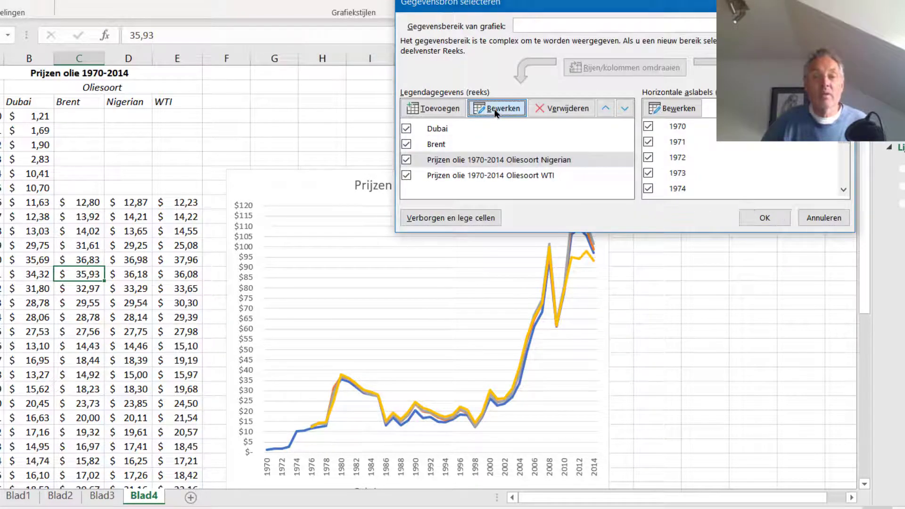
{"action": "left_click", "coordinate": [125, 102]}
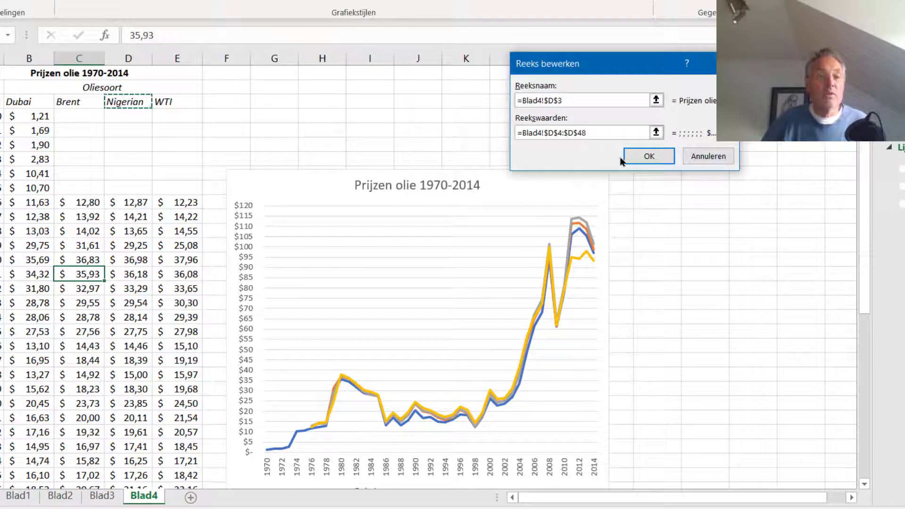
{"action": "left_click", "coordinate": [636, 158]}
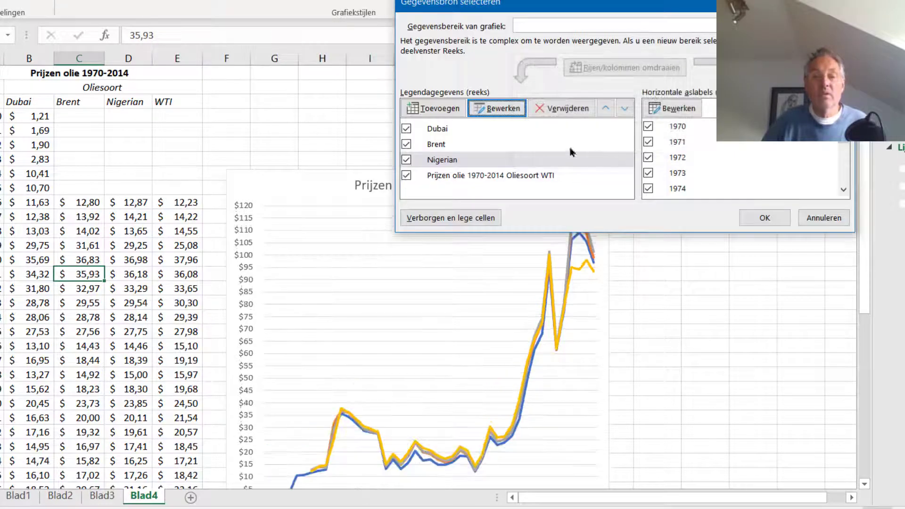
{"action": "left_click", "coordinate": [471, 176]}
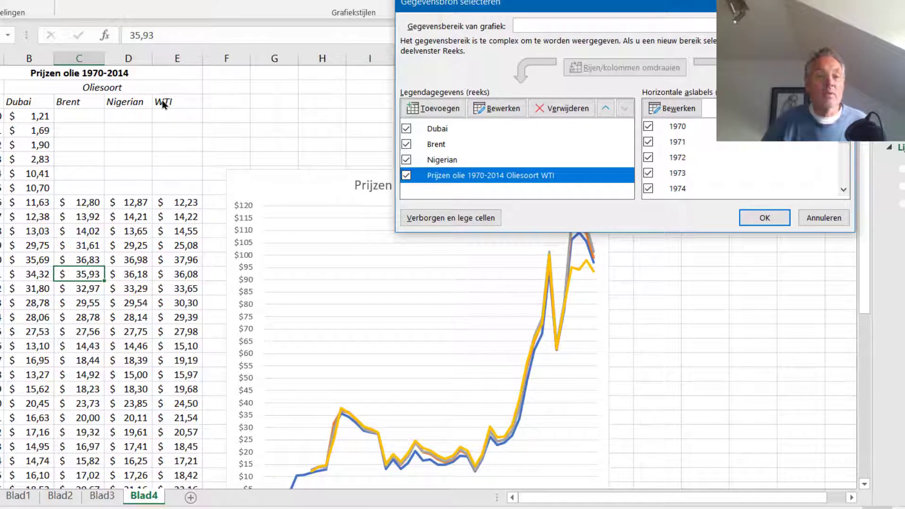
{"action": "left_click", "coordinate": [498, 109]}
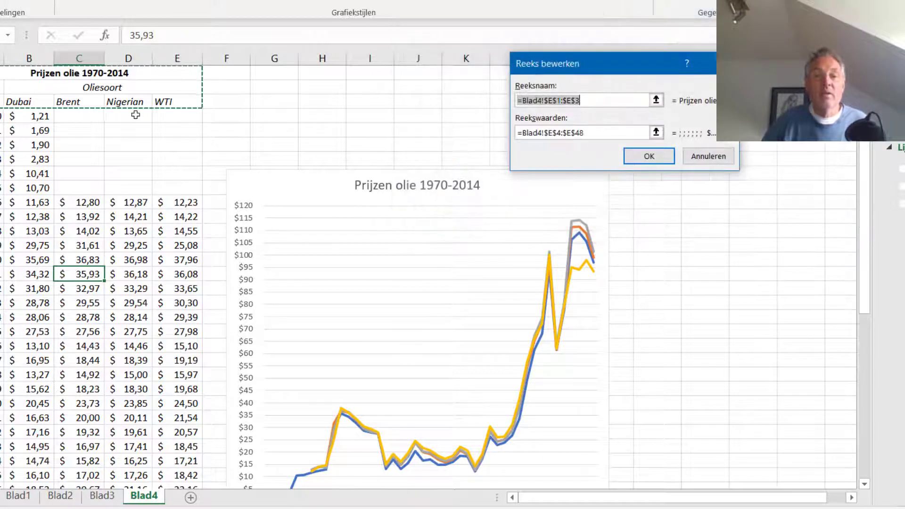
{"action": "left_click", "coordinate": [166, 102]}
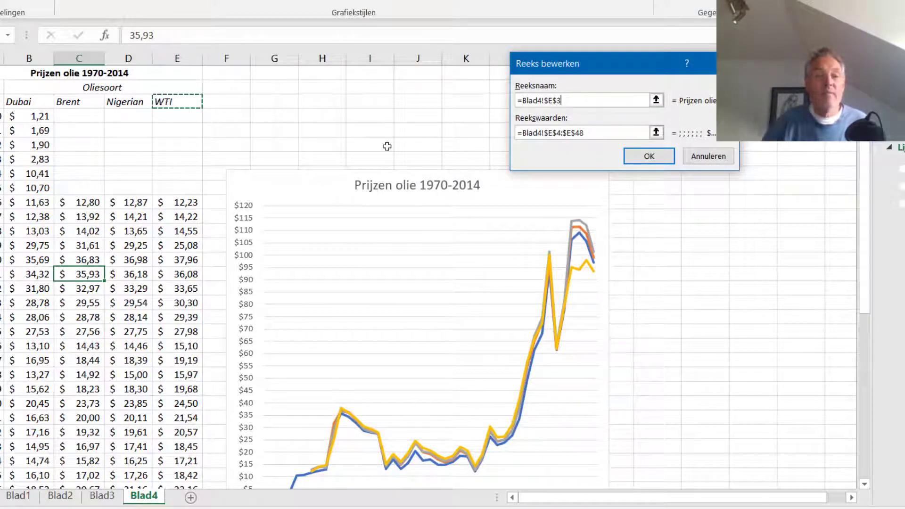
{"action": "left_click", "coordinate": [631, 159]}
{"action": "left_click", "coordinate": [761, 217]}
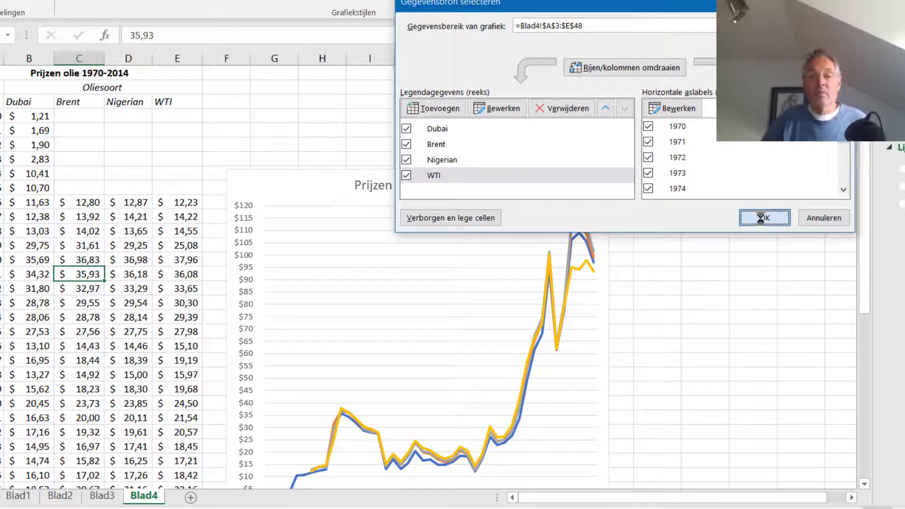
{"action": "scroll", "coordinate": [612, 311], "scroll_direction": "down", "scroll_amount": 3}
{"action": "scroll", "coordinate": [521, 400], "scroll_direction": "down", "scroll_amount": 1}
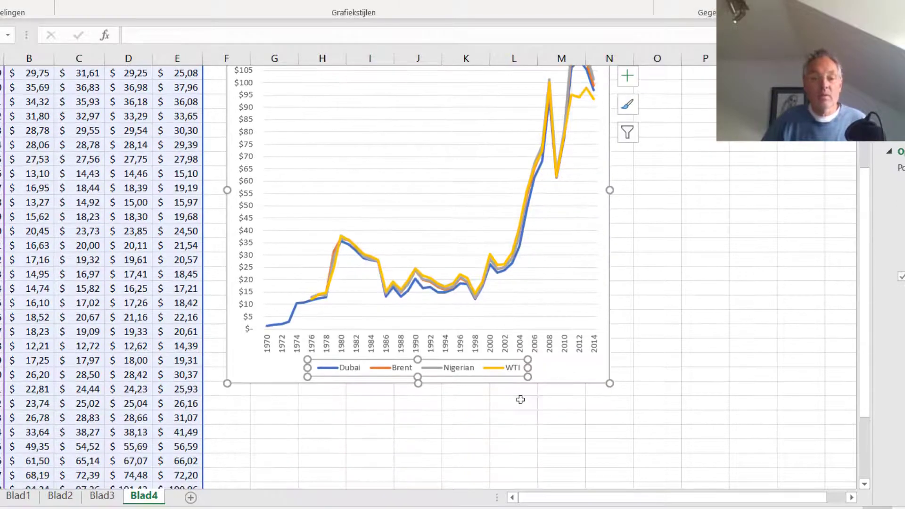
{"action": "left_click", "coordinate": [487, 418]}
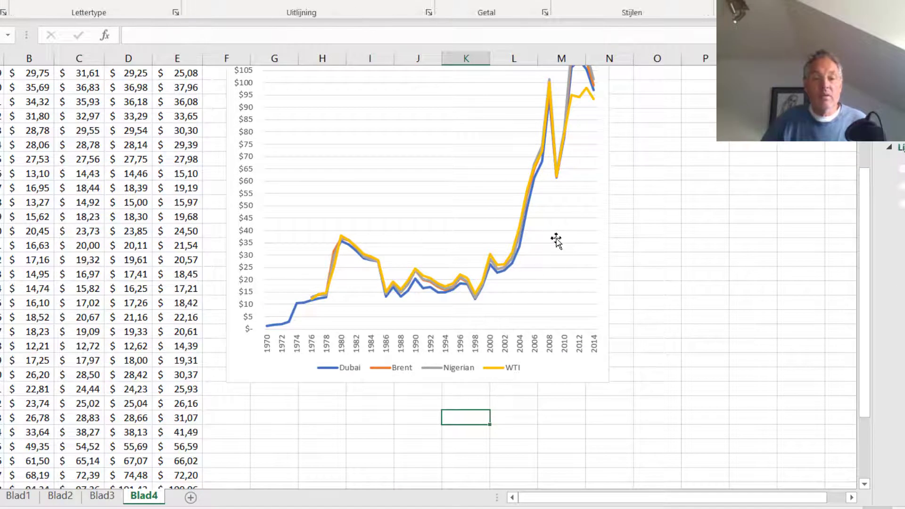
{"action": "scroll", "coordinate": [557, 247], "scroll_direction": "up", "scroll_amount": 2}
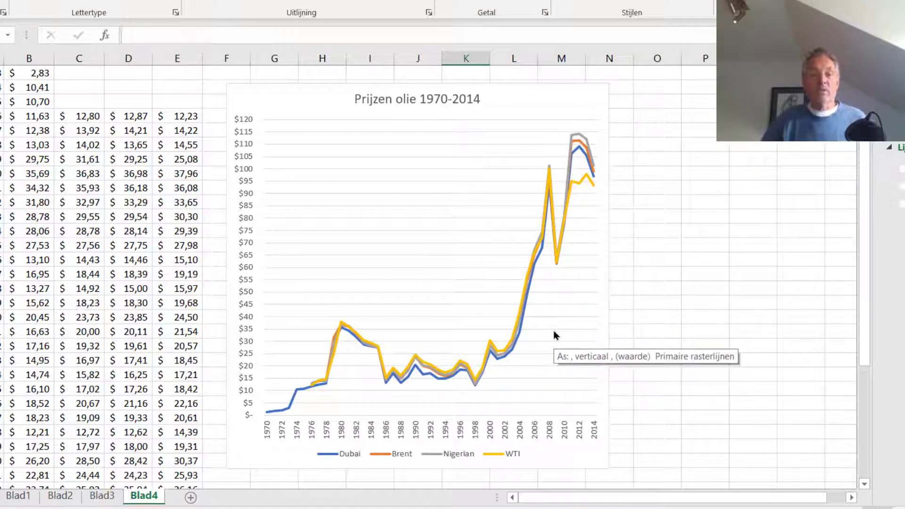
Step: Set the yellow WTI price line's width to 1 pt in Gegevensreeks opmaken
{"action": "double_click", "coordinate": [581, 183]}
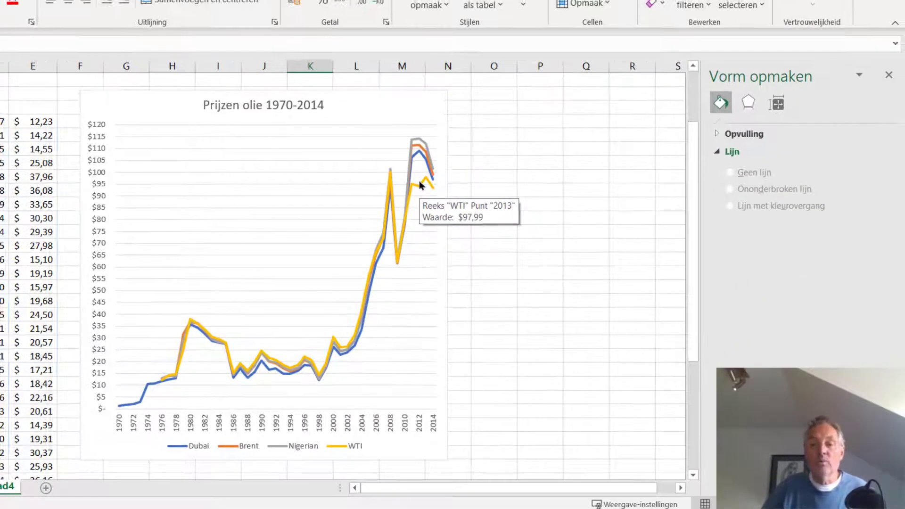
{"action": "left_click", "coordinate": [748, 125]}
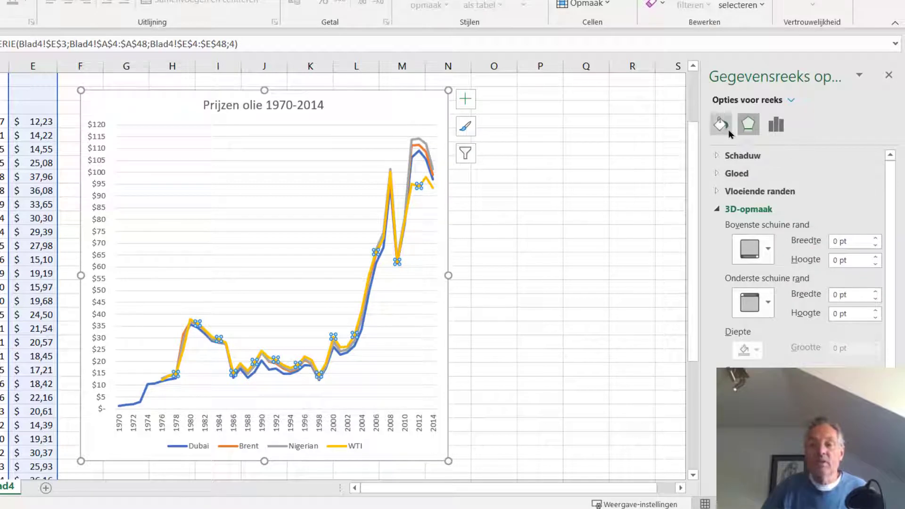
{"action": "left_click", "coordinate": [729, 134]}
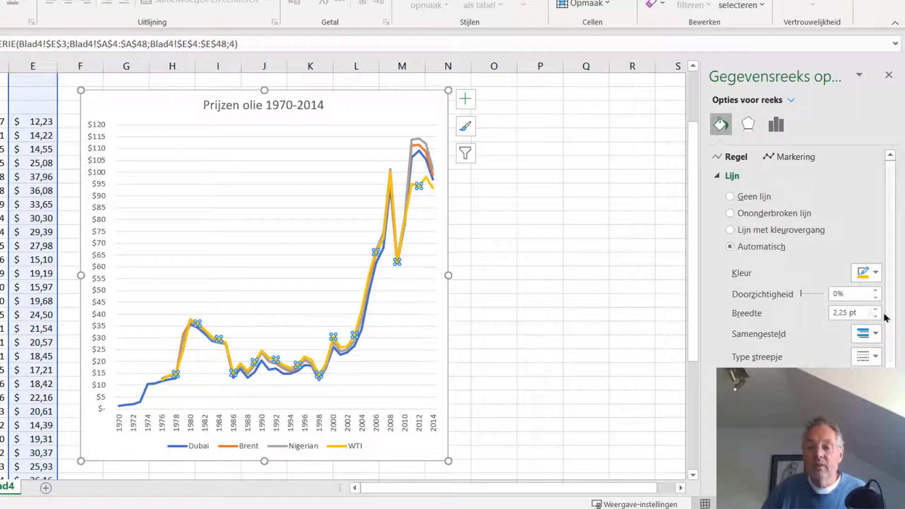
{"action": "left_click", "coordinate": [876, 317]}
{"action": "left_click", "coordinate": [876, 317]}
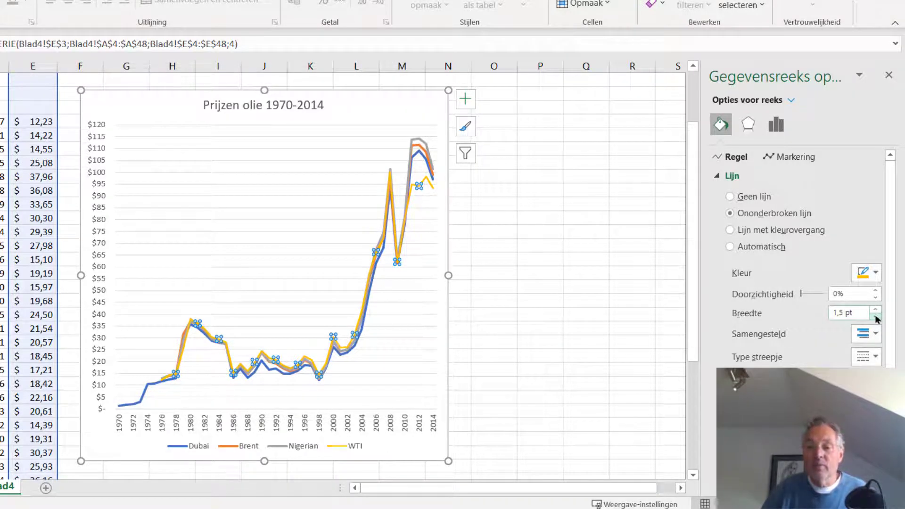
{"action": "left_click", "coordinate": [875, 316]}
{"action": "left_click", "coordinate": [875, 317]}
{"action": "left_click", "coordinate": [876, 309]}
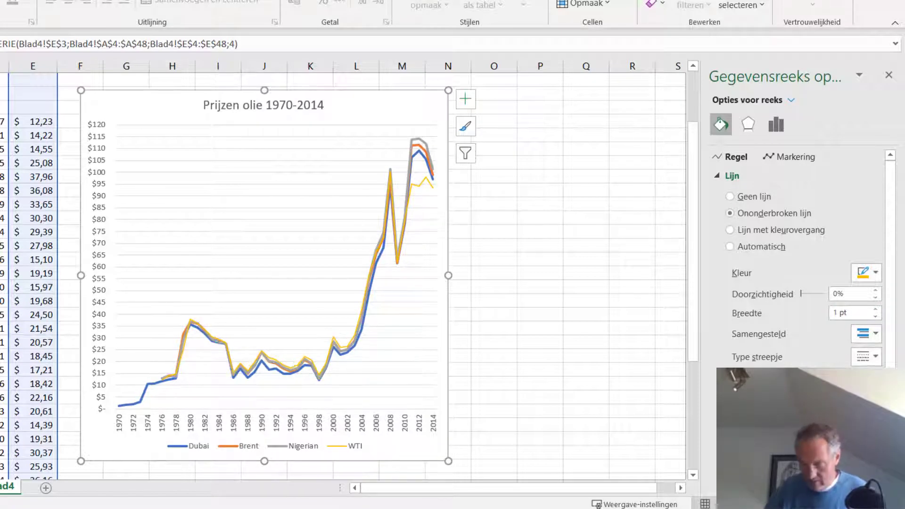
{"action": "key", "text": "Right"}
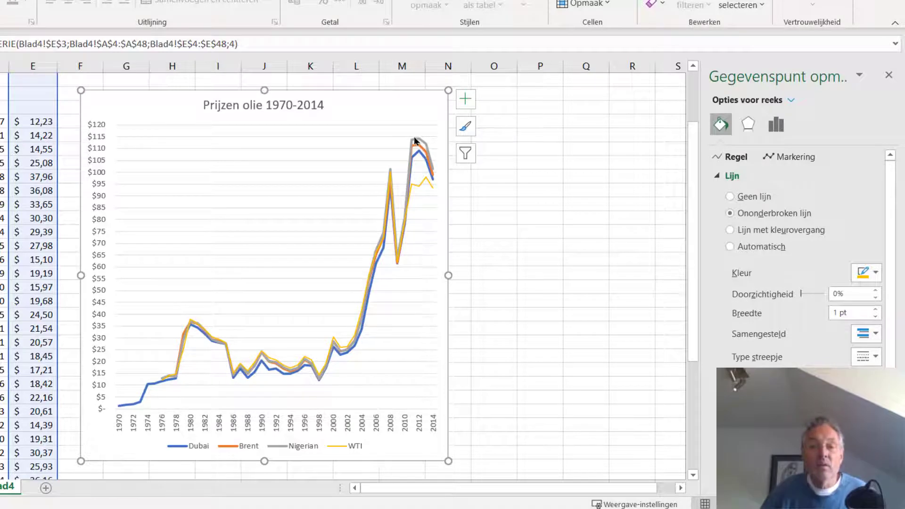
Step: Thin the grey Nigerian and the Brent price lines to about 1 pt
{"action": "left_click", "coordinate": [415, 139]}
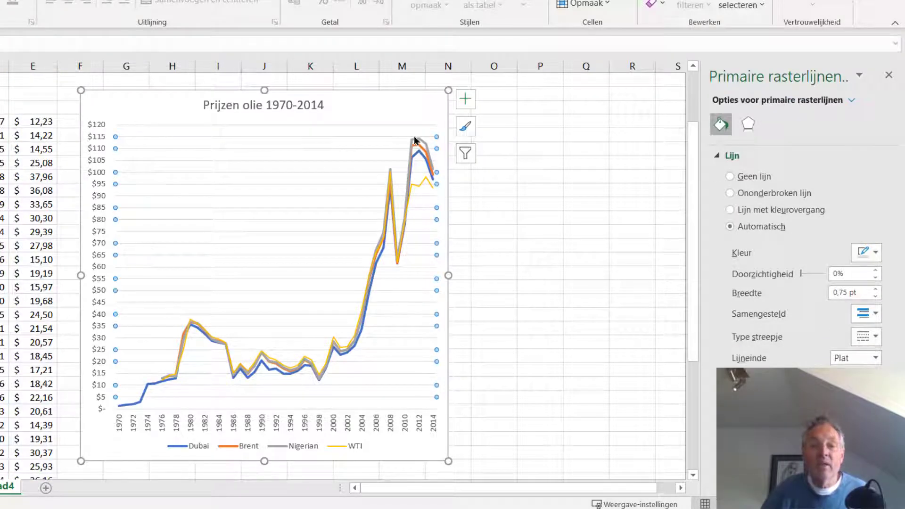
{"action": "left_click", "coordinate": [419, 139]}
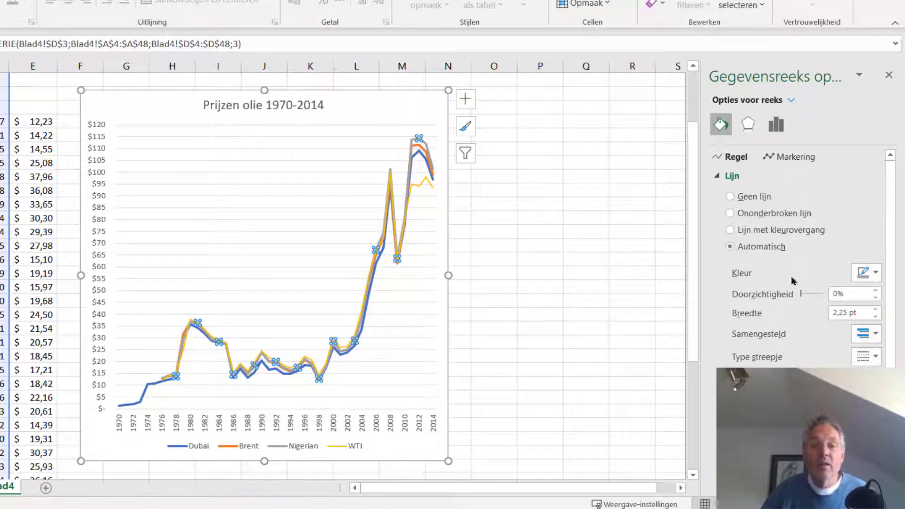
{"action": "left_click", "coordinate": [876, 317]}
{"action": "left_click", "coordinate": [875, 317]}
{"action": "left_click", "coordinate": [876, 316]}
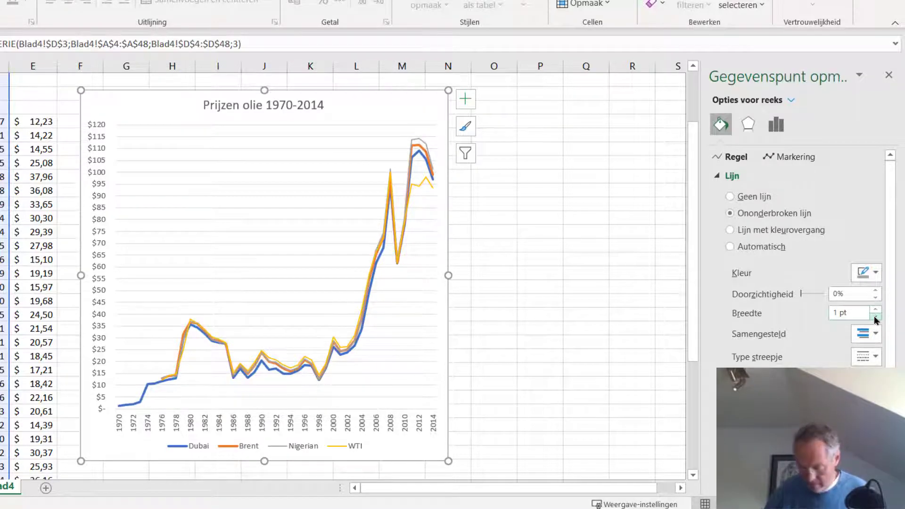
{"action": "left_click", "coordinate": [417, 147]}
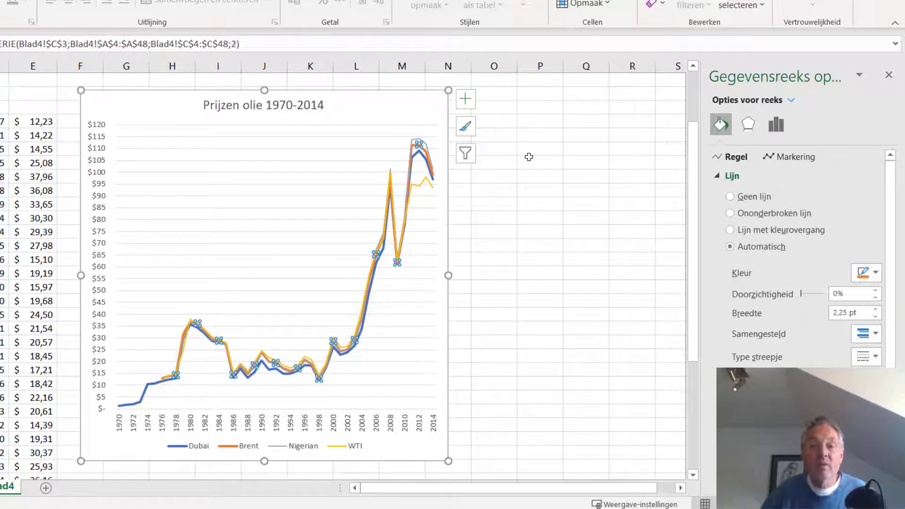
{"action": "left_click", "coordinate": [875, 316]}
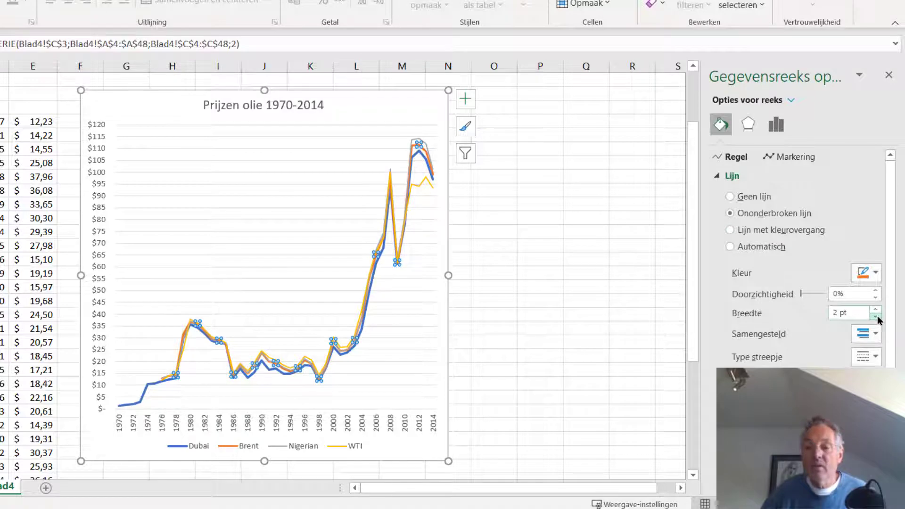
{"action": "left_click", "coordinate": [876, 316]}
{"action": "left_click", "coordinate": [876, 317]}
{"action": "left_click", "coordinate": [876, 316]}
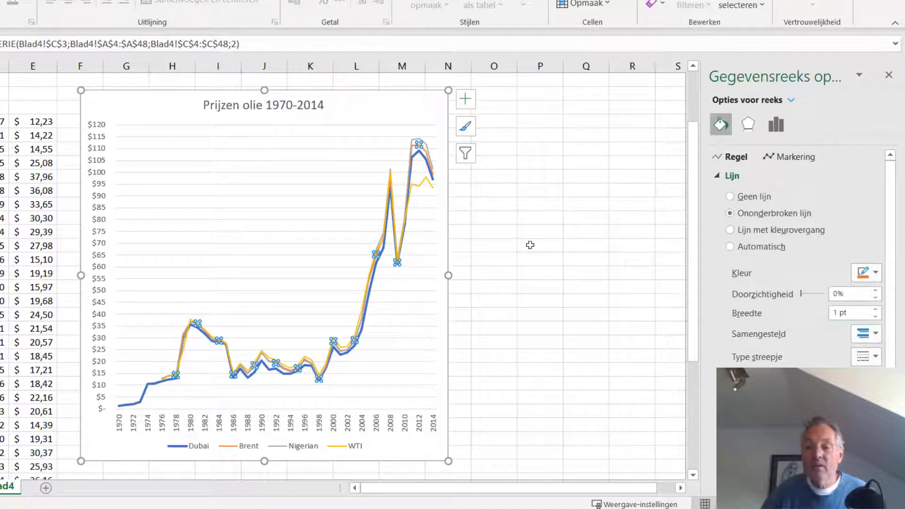
Step: Thin the Dubai price line to about 1 pt and deselect the chart
{"action": "left_click", "coordinate": [416, 157]}
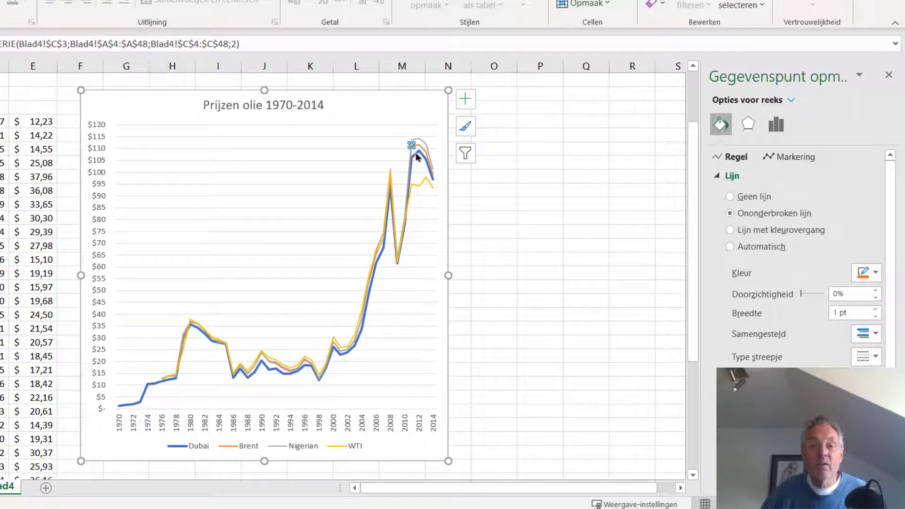
{"action": "left_click", "coordinate": [419, 158]}
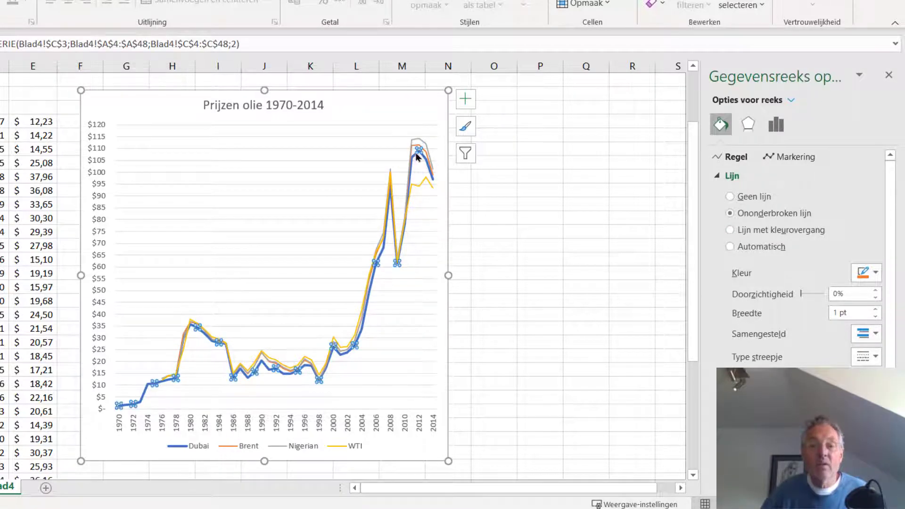
{"action": "left_click", "coordinate": [877, 317]}
{"action": "left_click", "coordinate": [877, 317]}
{"action": "left_click", "coordinate": [877, 317]}
{"action": "left_click", "coordinate": [877, 317]}
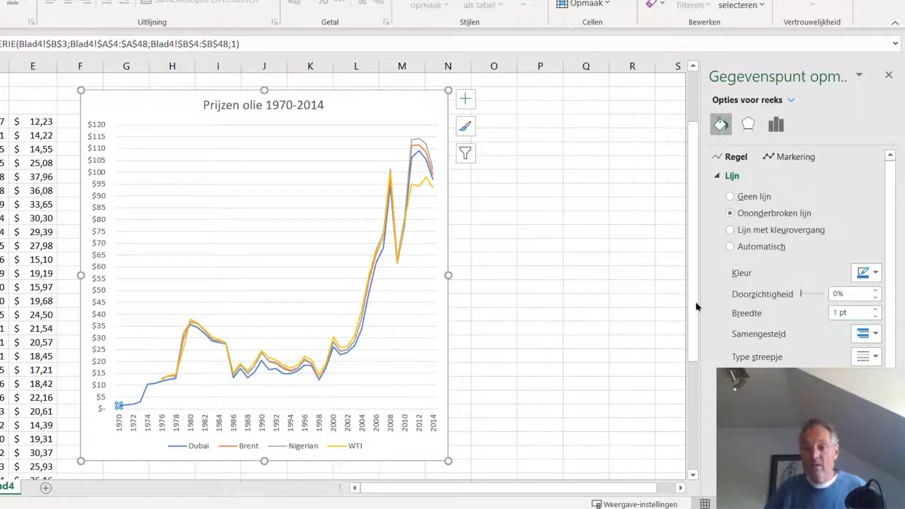
{"action": "key", "text": "Escape"}
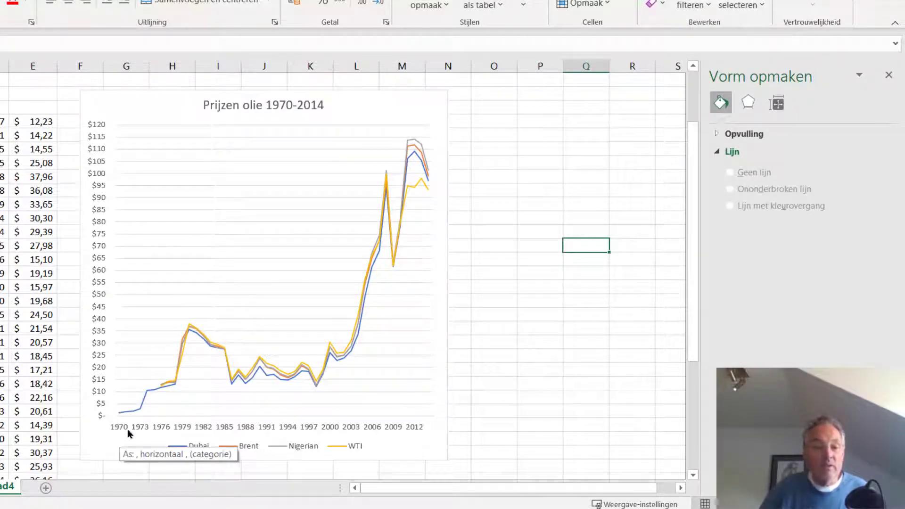
Step: Set the horizontal axis year labels to a custom angle of -45°
{"action": "left_click", "coordinate": [350, 430]}
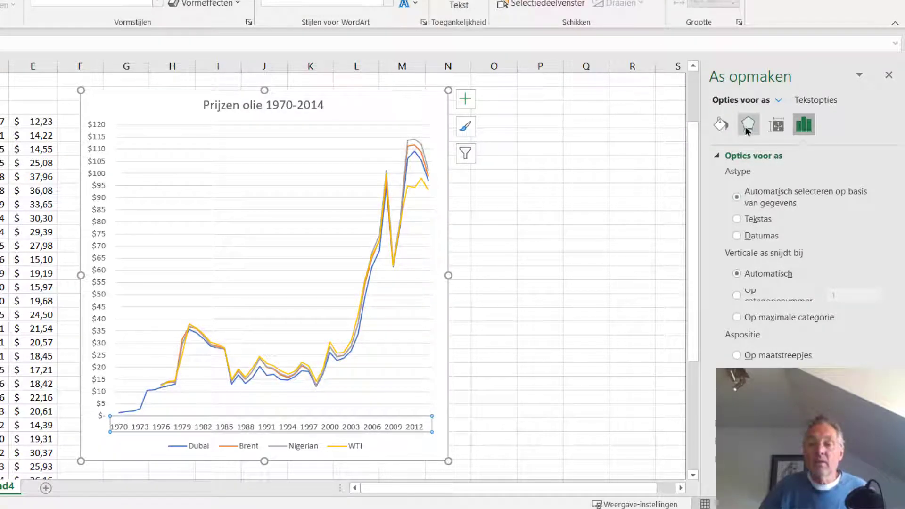
{"action": "left_click", "coordinate": [776, 125]}
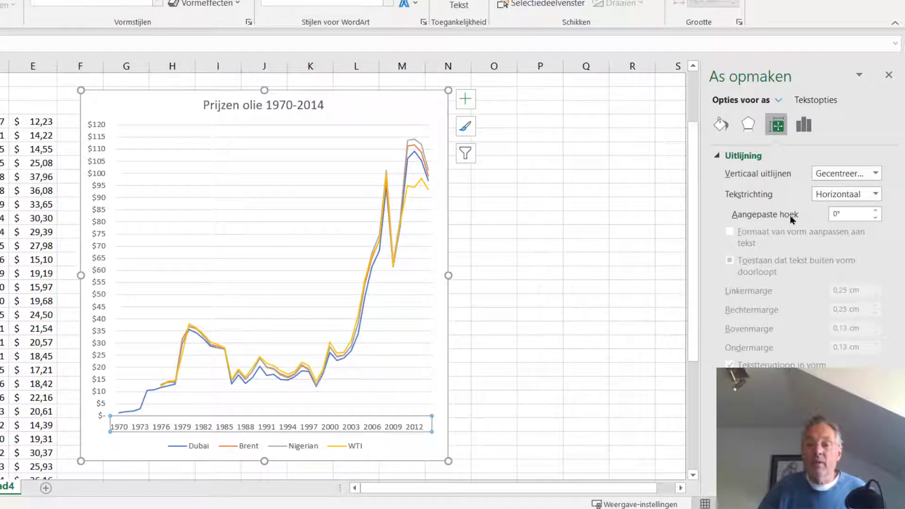
{"action": "left_click", "coordinate": [874, 219]}
{"action": "left_click", "coordinate": [875, 218]}
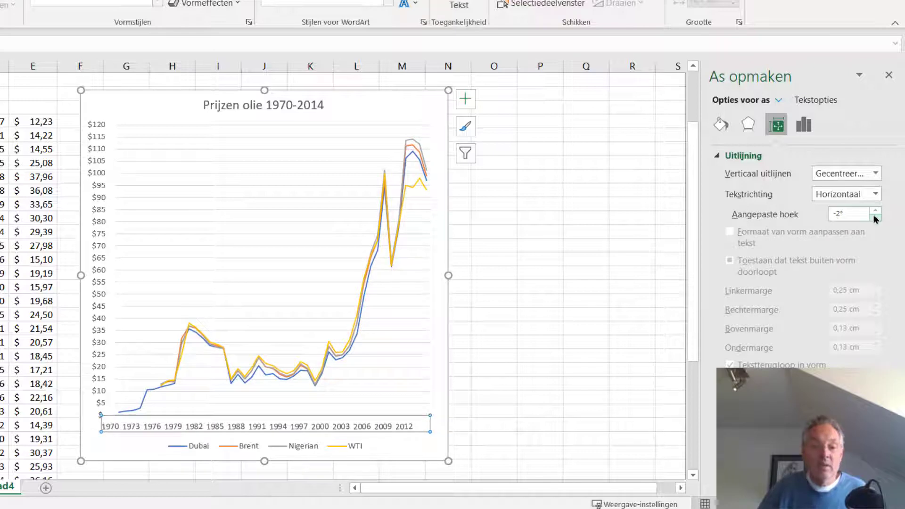
{"action": "left_click", "coordinate": [874, 218]}
{"action": "left_click", "coordinate": [875, 219]}
{"action": "left_click", "coordinate": [874, 218]}
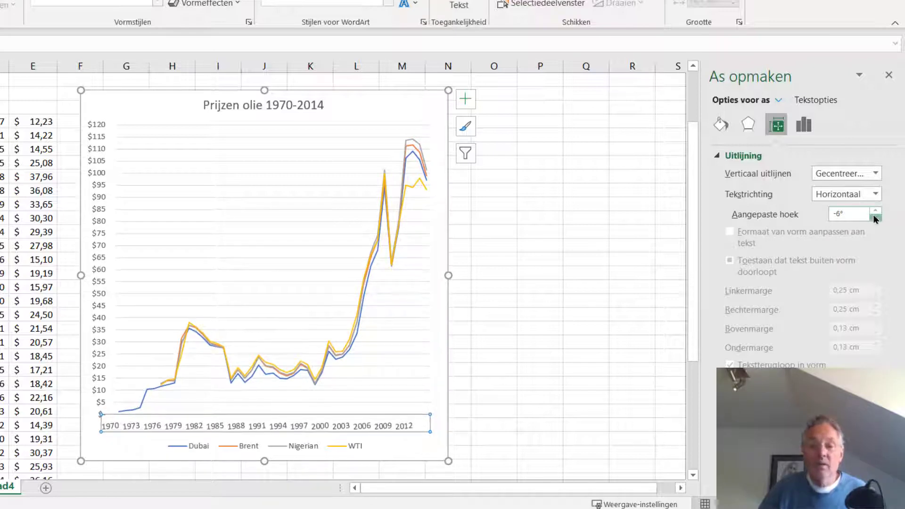
{"action": "left_click", "coordinate": [875, 218]}
{"action": "left_click", "coordinate": [875, 218]}
{"action": "left_click", "coordinate": [874, 218]}
{"action": "left_click", "coordinate": [874, 218]}
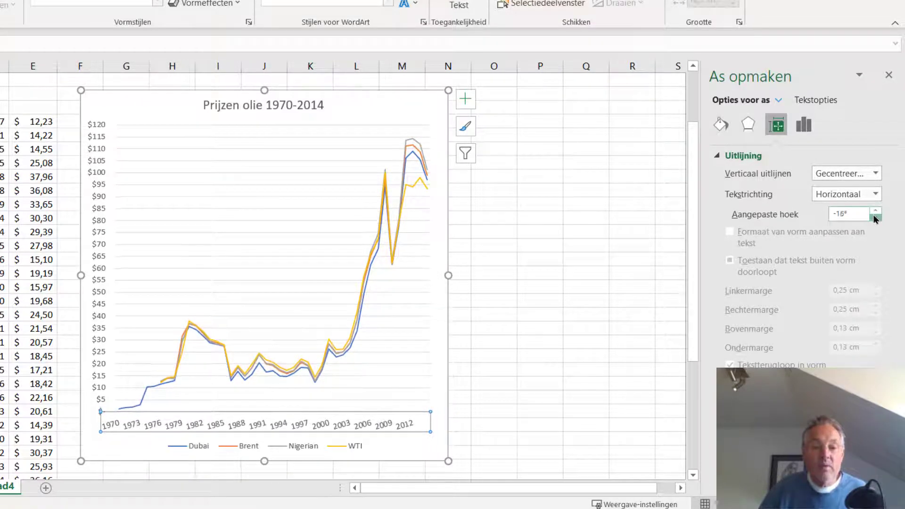
{"action": "left_click", "coordinate": [875, 218]}
{"action": "left_click", "coordinate": [875, 218]}
{"action": "left_click", "coordinate": [875, 218]}
{"action": "left_click", "coordinate": [875, 219]}
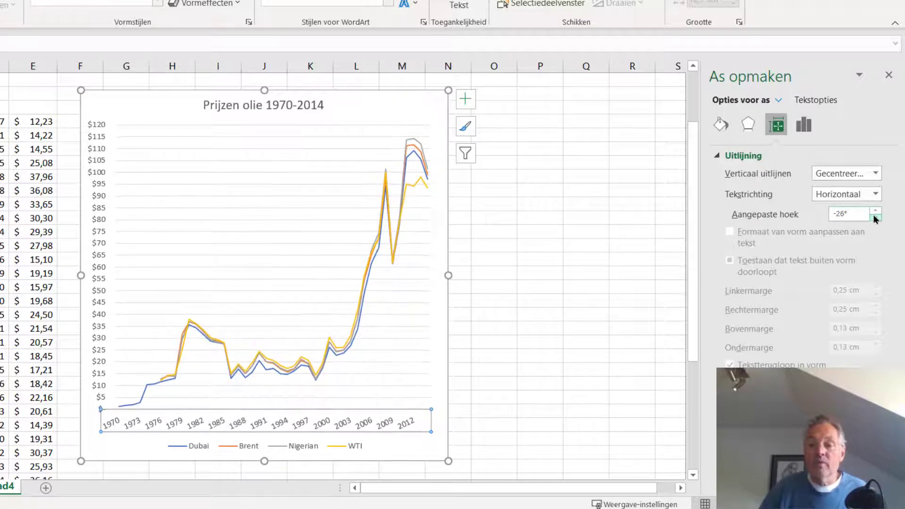
{"action": "left_click", "coordinate": [875, 218]}
{"action": "left_click", "coordinate": [875, 218]}
{"action": "left_click", "coordinate": [875, 218]}
{"action": "left_click", "coordinate": [875, 218]}
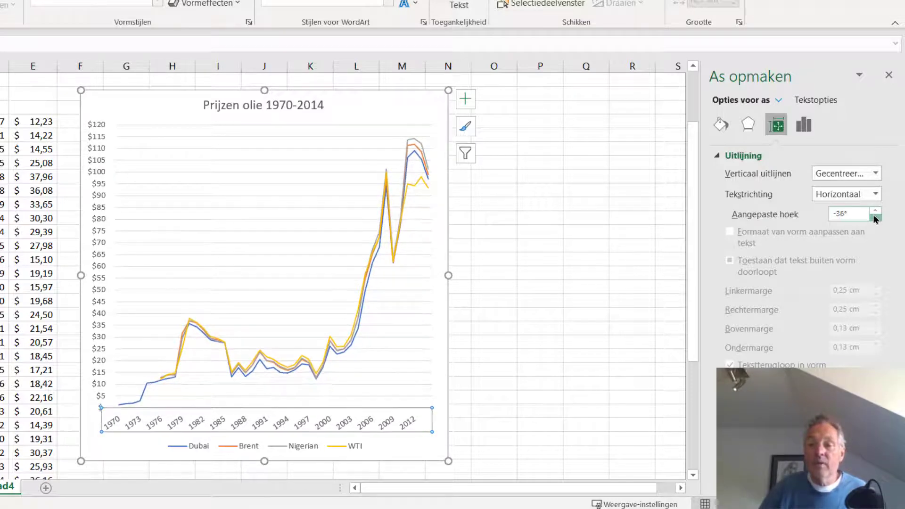
{"action": "left_click", "coordinate": [875, 218]}
{"action": "left_click", "coordinate": [875, 219]}
{"action": "left_click", "coordinate": [874, 218]}
{"action": "left_click", "coordinate": [874, 219]}
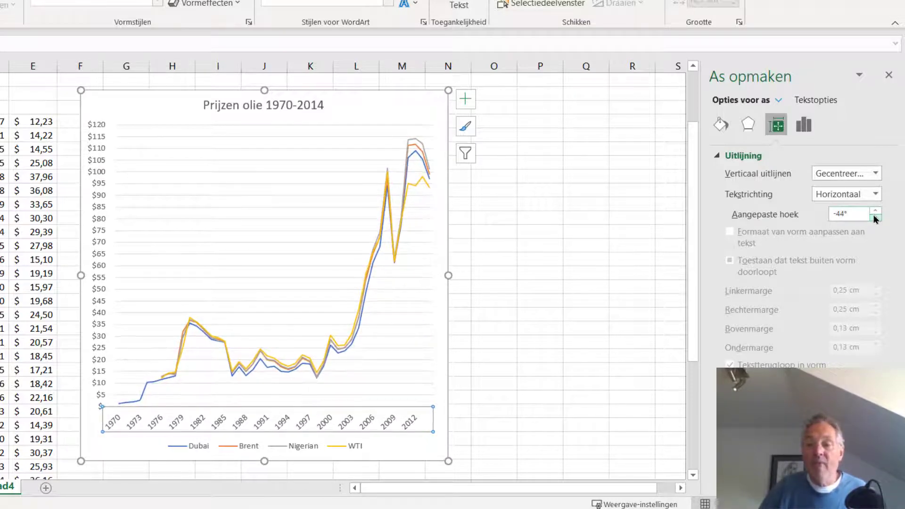
{"action": "left_click", "coordinate": [875, 219]}
{"action": "left_click", "coordinate": [394, 370]}
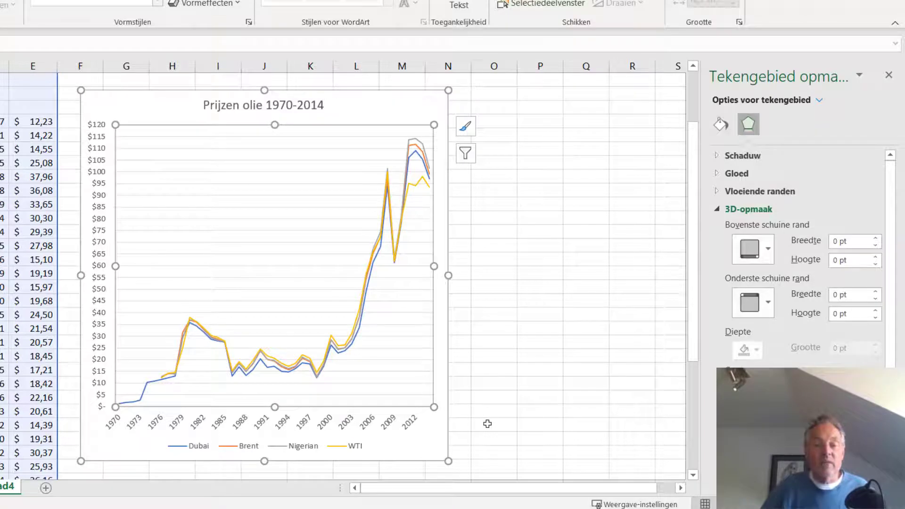
Step: Click outside the oil-price chart to deselect it
{"action": "left_click", "coordinate": [486, 424]}
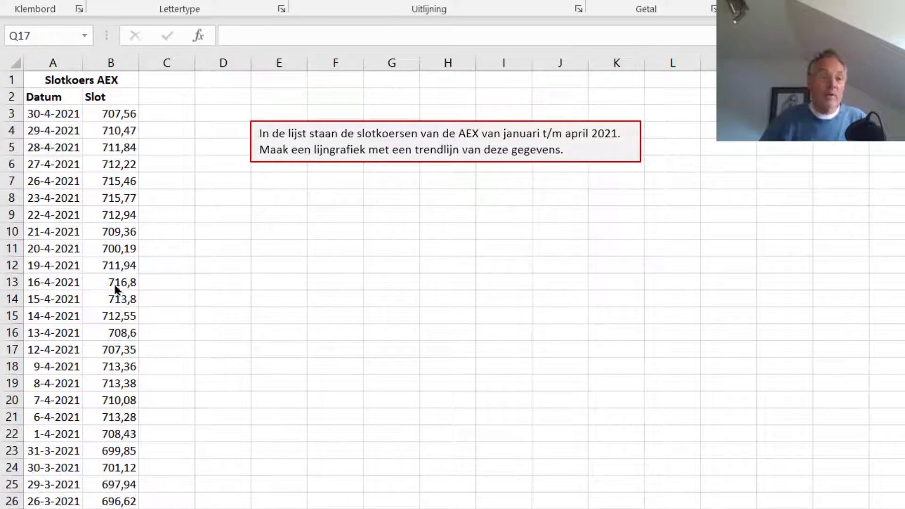
Step: Insert a basic 2D line chart of the AEX closing-price data
{"action": "left_click", "coordinate": [59, 220]}
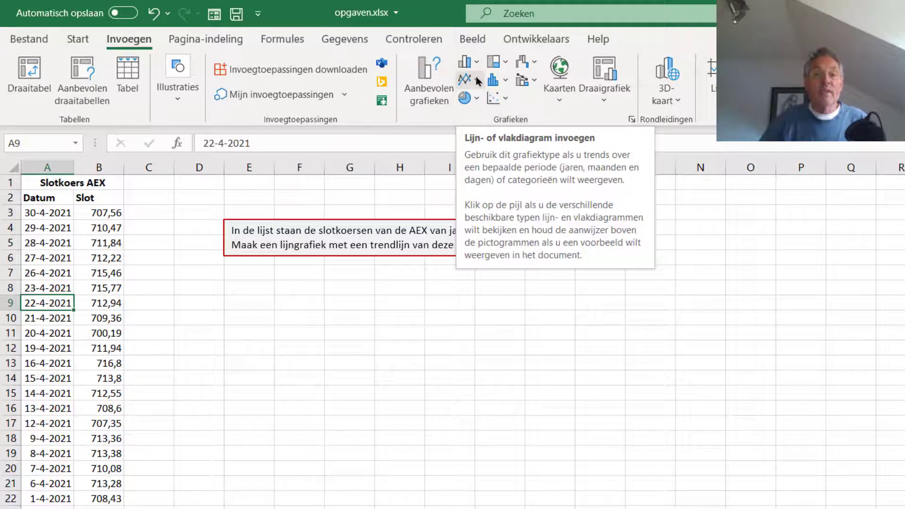
{"action": "left_click", "coordinate": [478, 81]}
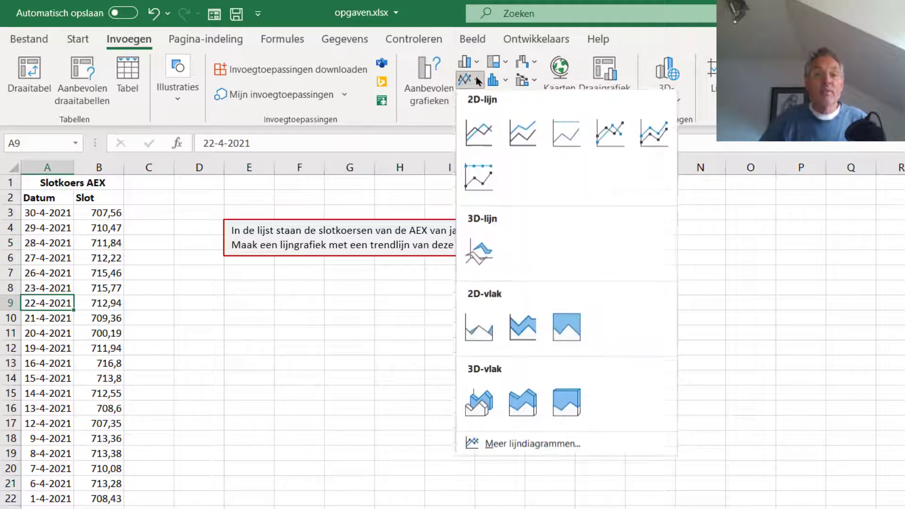
{"action": "left_click", "coordinate": [480, 131]}
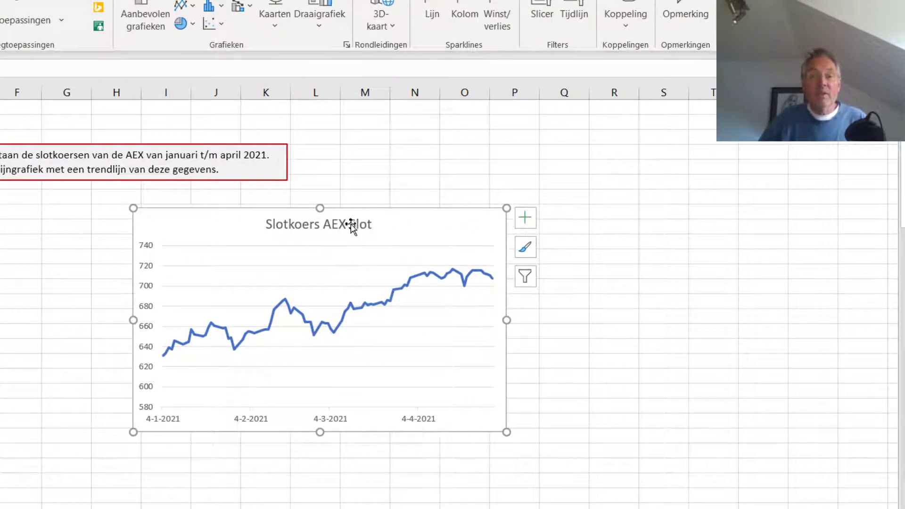
Step: Delete the word 'Slot' from the chart title so it reads 'Slotkoers AEX'
{"action": "double_click", "coordinate": [351, 225]}
{"action": "left_click_drag", "start_coordinate": [350, 225], "coordinate": [366, 218]}
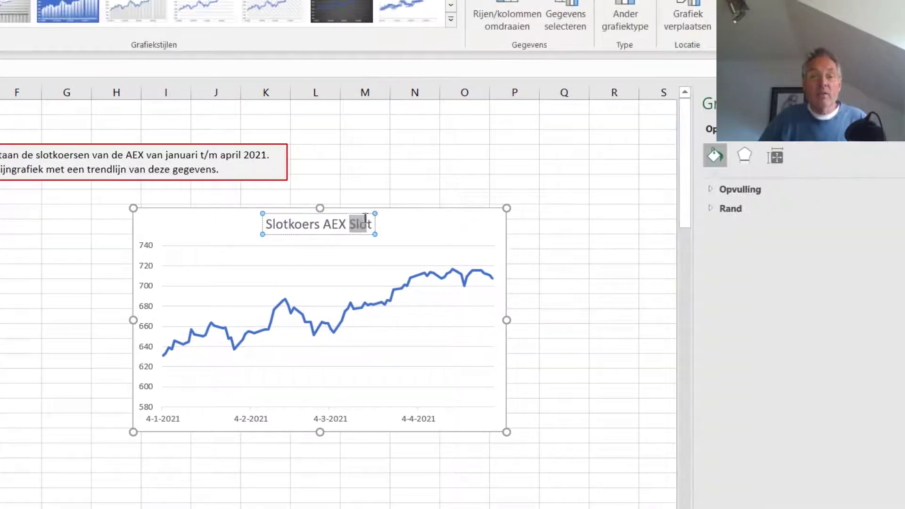
{"action": "key", "text": "BackSpace"}
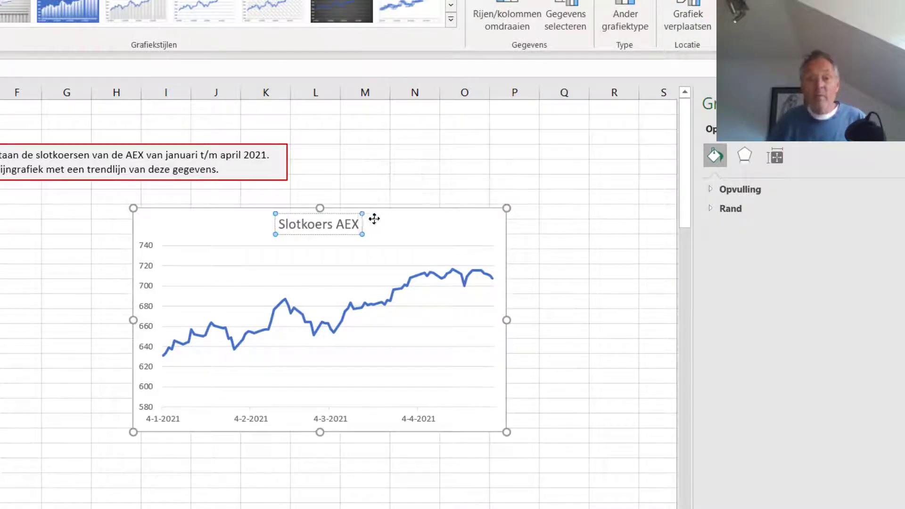
{"action": "left_click", "coordinate": [258, 428]}
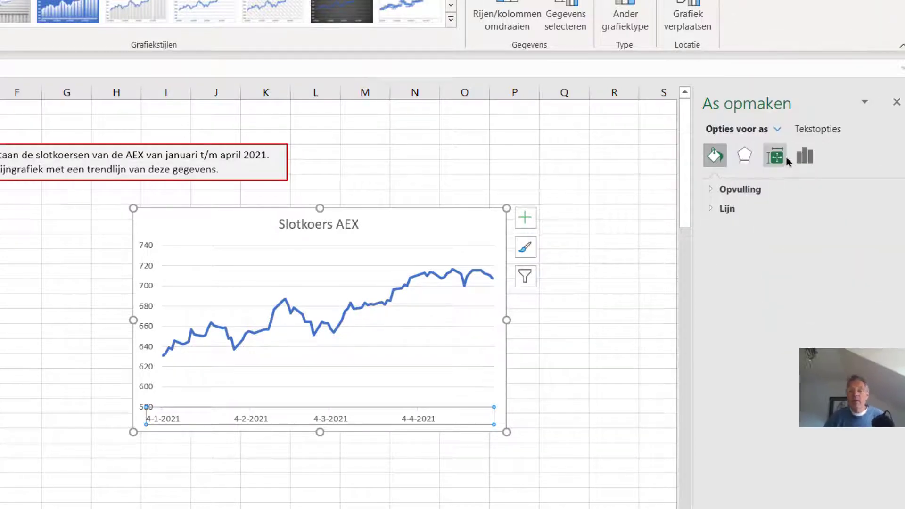
Step: Set the date axis major unit to Dagen and widen the chart on both sides
{"action": "left_click", "coordinate": [805, 156]}
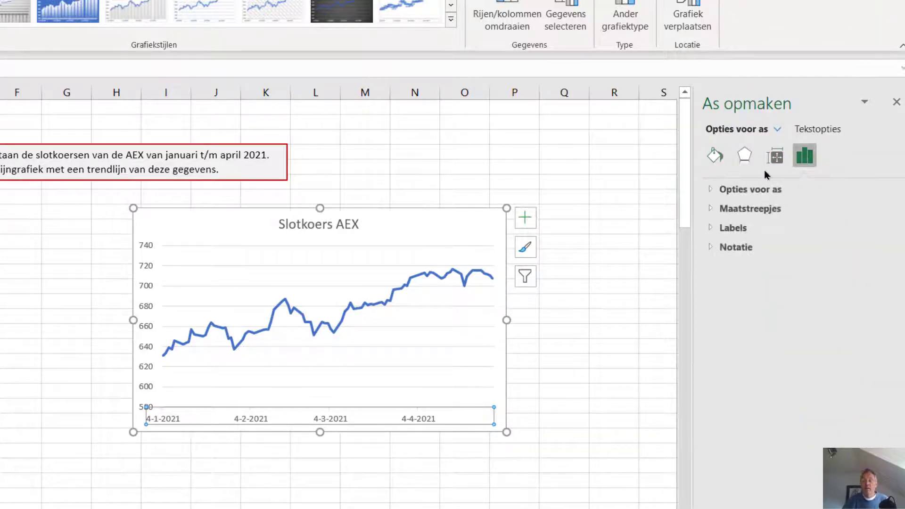
{"action": "left_click", "coordinate": [711, 189]}
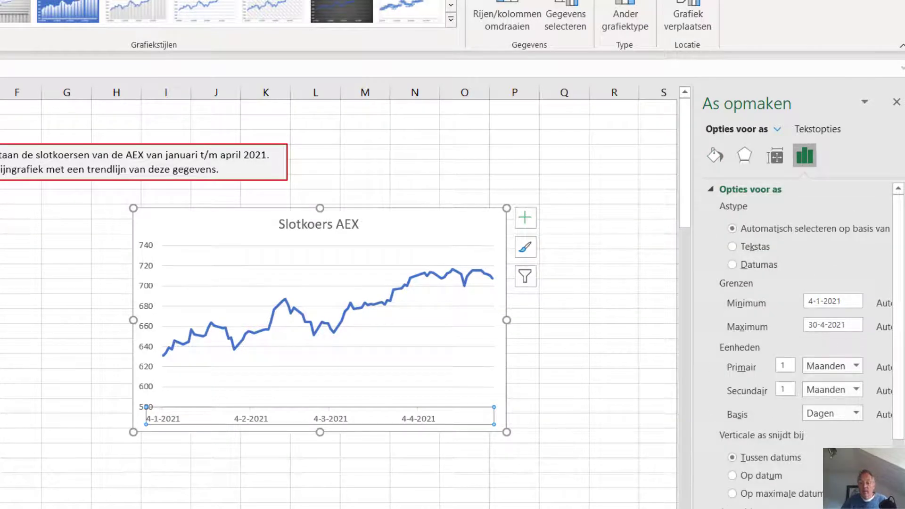
{"action": "scroll", "coordinate": [804, 485], "scroll_direction": "right", "scroll_amount": 1}
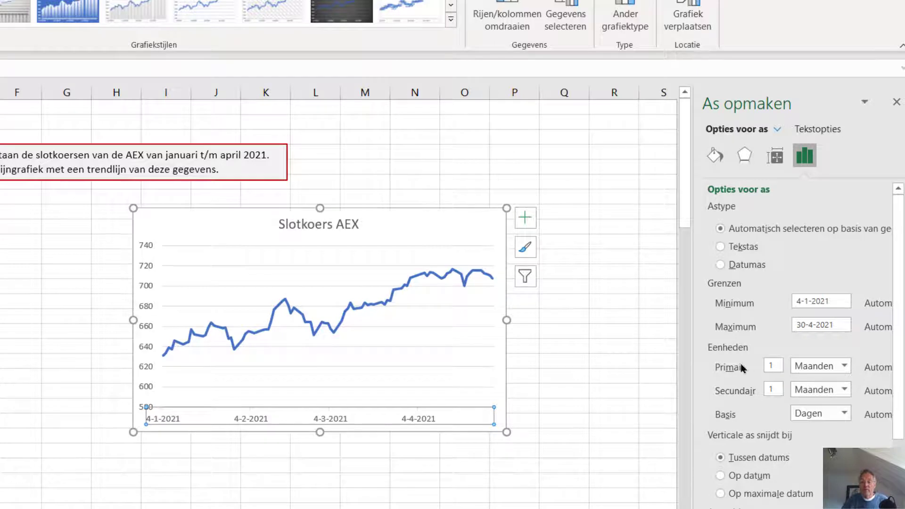
{"action": "left_click", "coordinate": [844, 367]}
{"action": "left_click", "coordinate": [800, 380]}
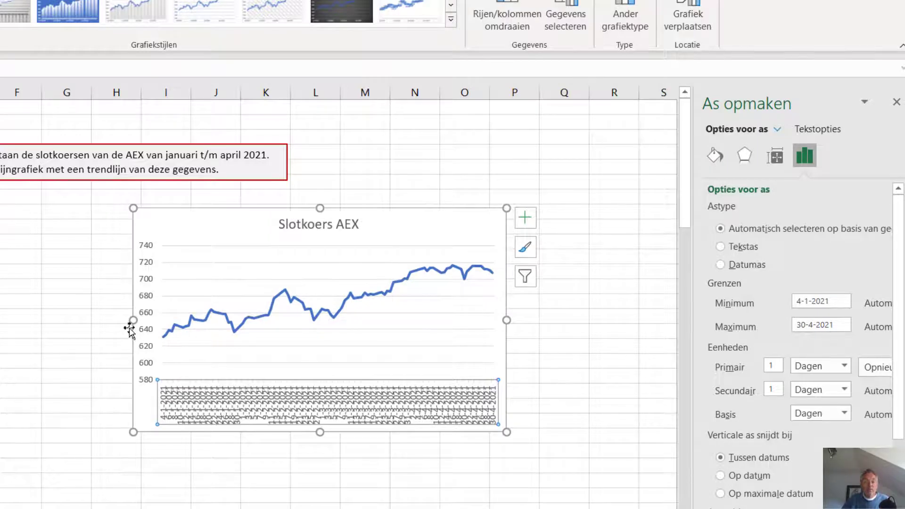
{"action": "left_click_drag", "start_coordinate": [132, 321], "coordinate": [0, 321]}
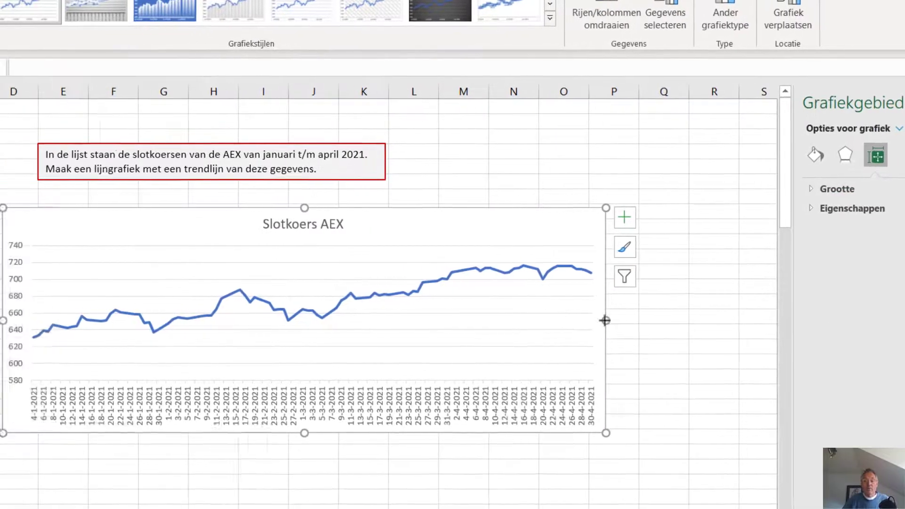
{"action": "left_click_drag", "start_coordinate": [605, 320], "coordinate": [736, 320]}
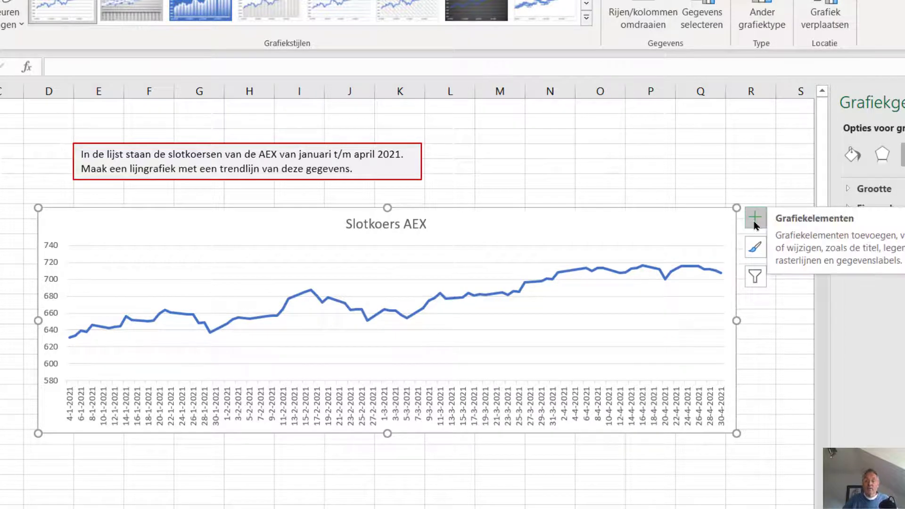
Step: Add a Lineair trendline to the AEX chart and open its Meer opties pane
{"action": "left_click", "coordinate": [755, 226]}
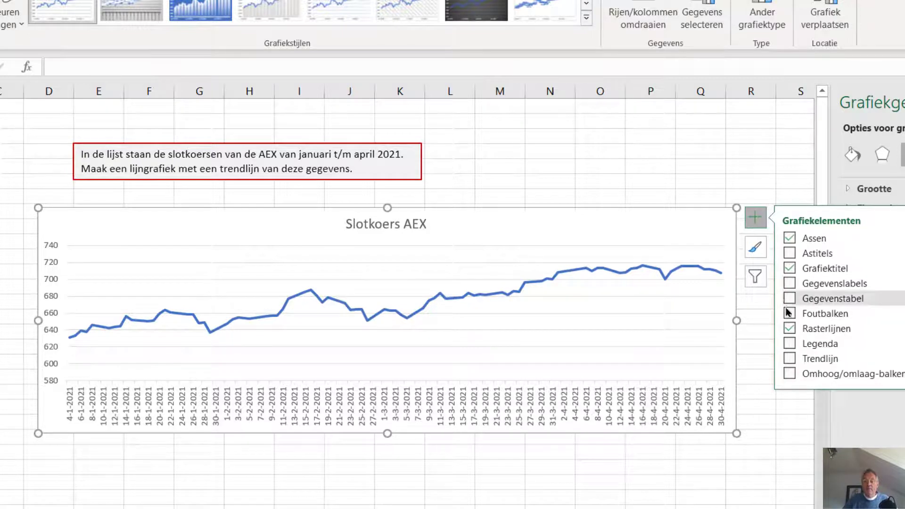
{"action": "left_click", "coordinate": [790, 358]}
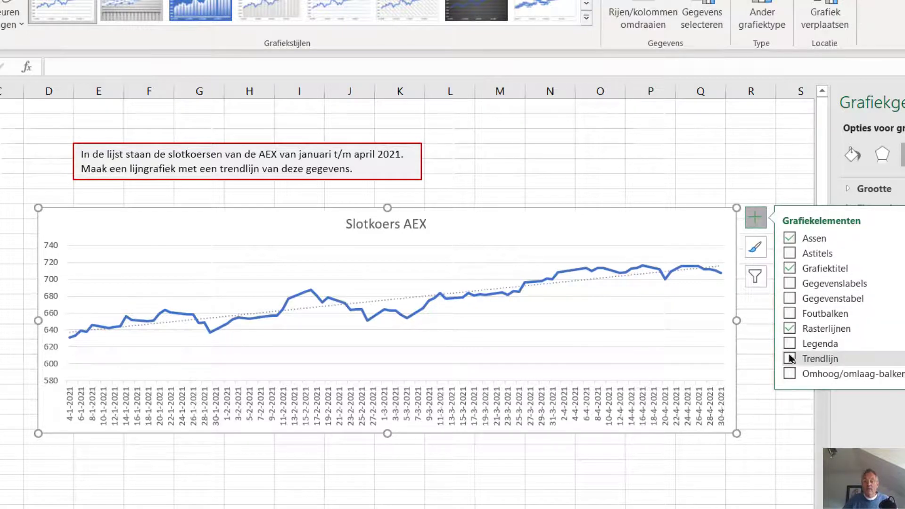
{"action": "left_click", "coordinate": [898, 359]}
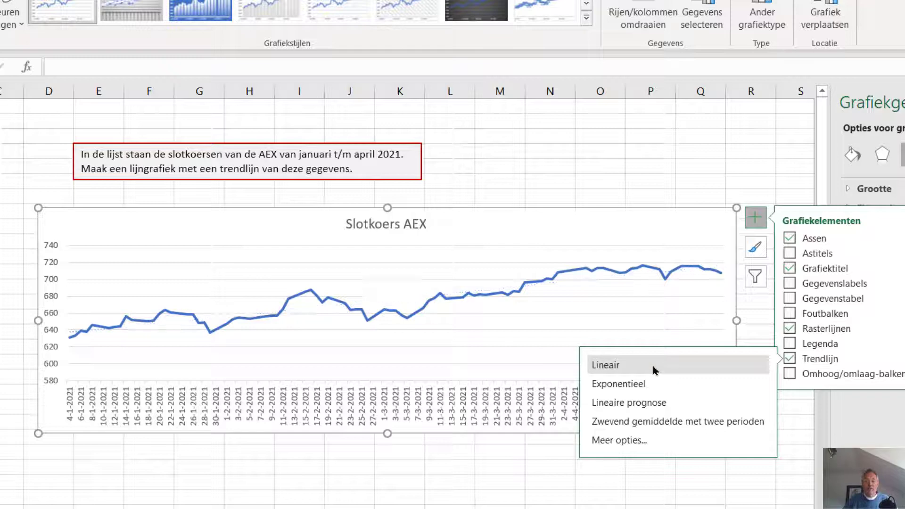
{"action": "left_click", "coordinate": [637, 363]}
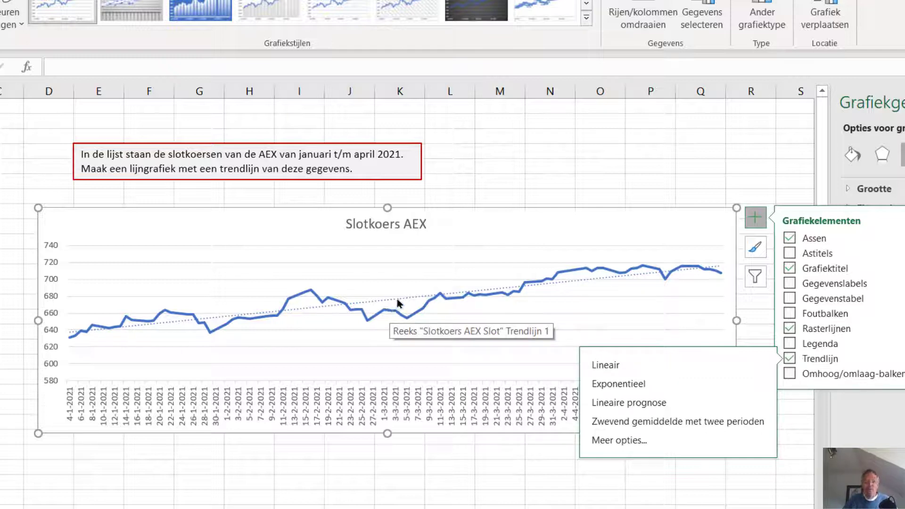
{"action": "left_click", "coordinate": [608, 441]}
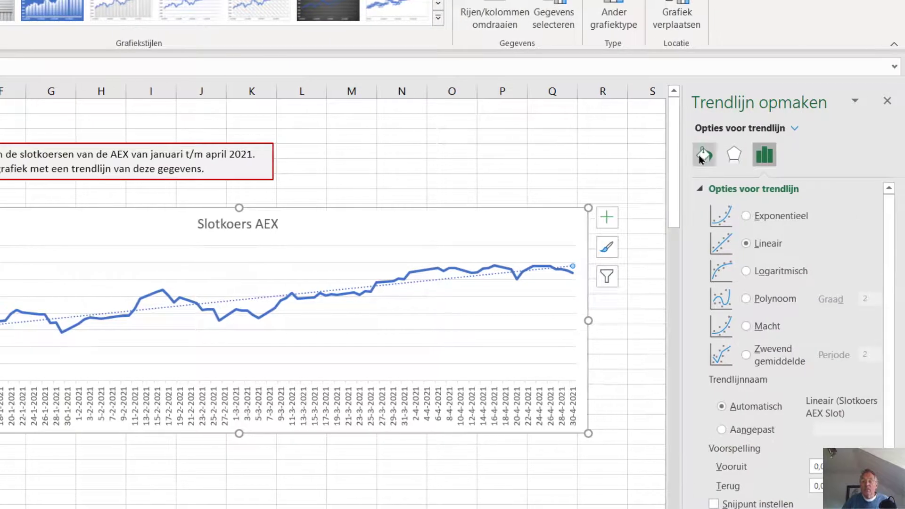
Step: Raise the trendline width to 2,75 pt under Opvulling en lijn, then click a cell
{"action": "left_click", "coordinate": [703, 157]}
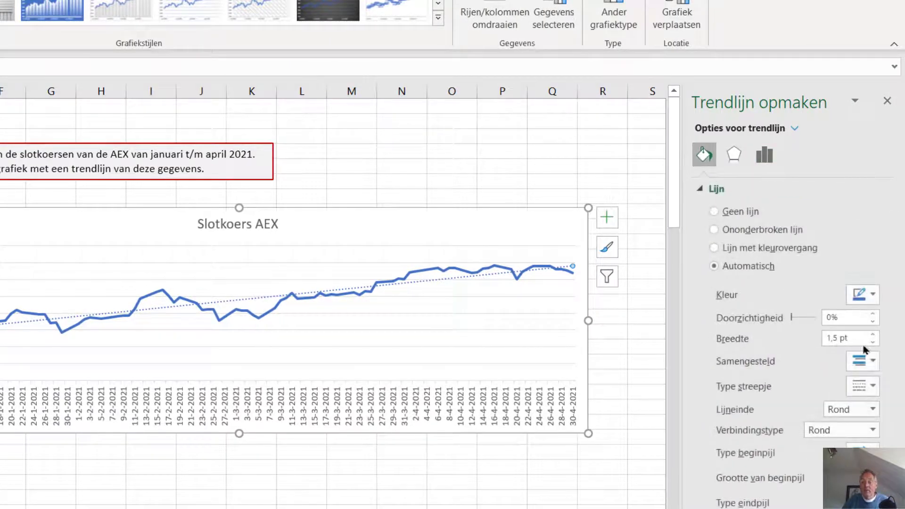
{"action": "left_click", "coordinate": [874, 335]}
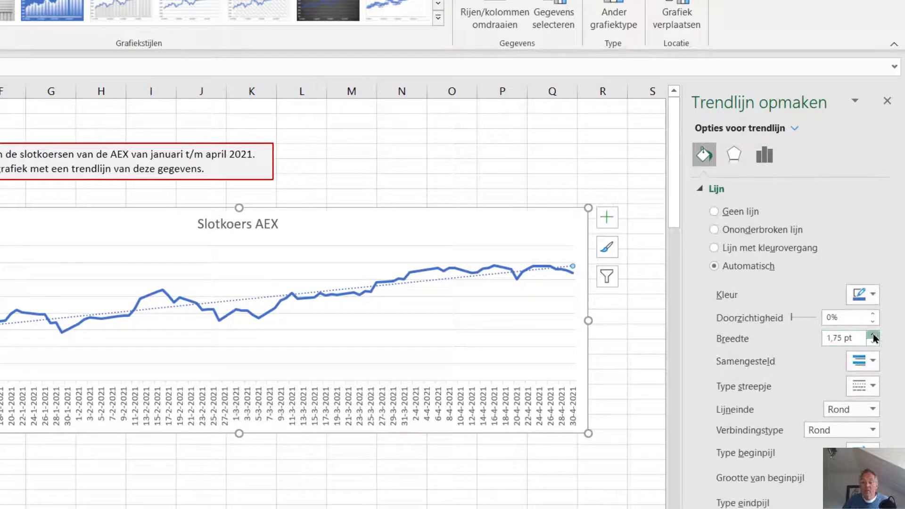
{"action": "left_click", "coordinate": [873, 335]}
{"action": "left_click", "coordinate": [873, 336]}
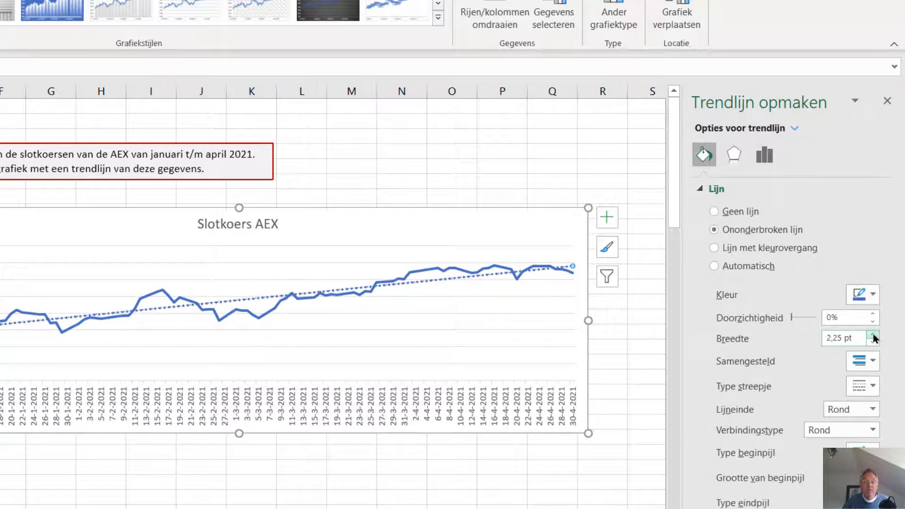
{"action": "left_click", "coordinate": [873, 336]}
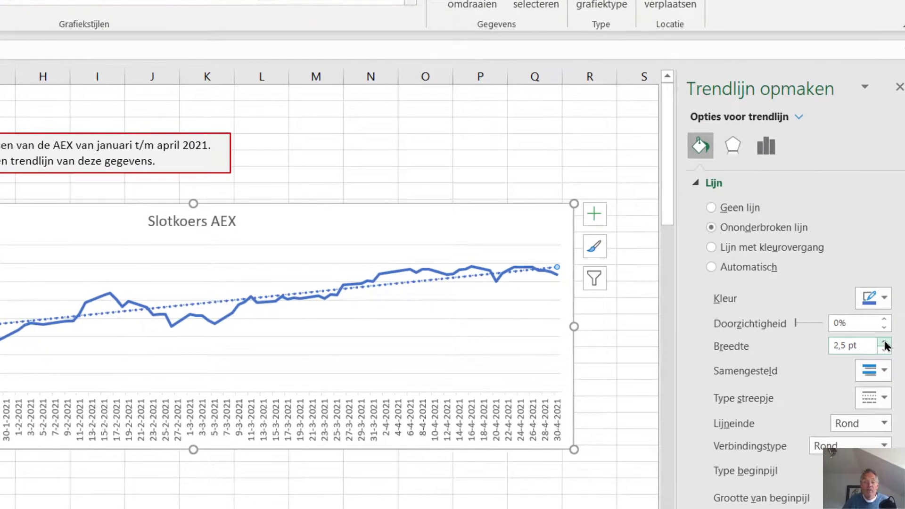
{"action": "left_click", "coordinate": [885, 343]}
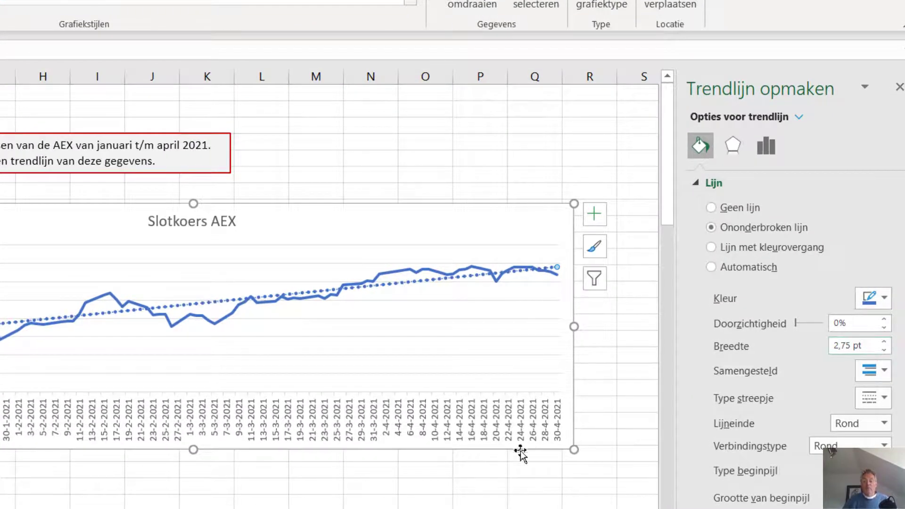
{"action": "left_click", "coordinate": [411, 504]}
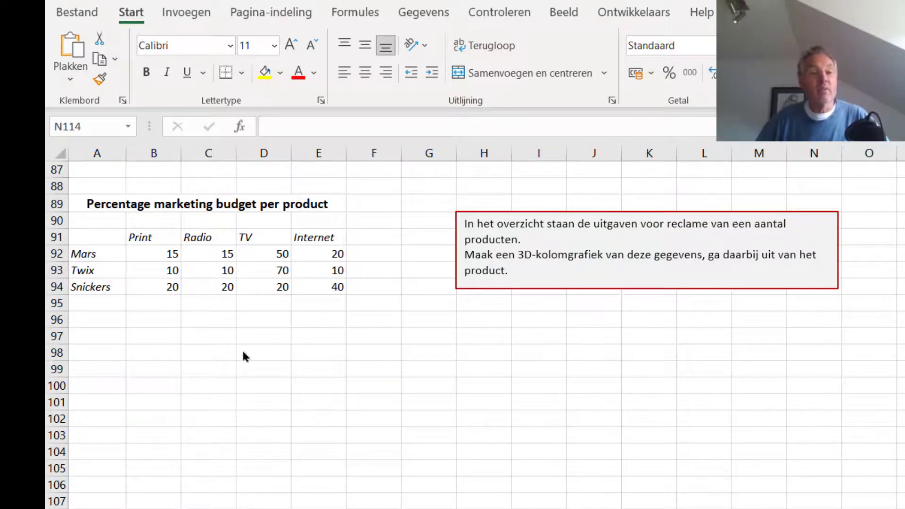
Step: From cell B93, insert a 3D gegroepeerde kolom chart of the marketing budget table
{"action": "left_click", "coordinate": [160, 271]}
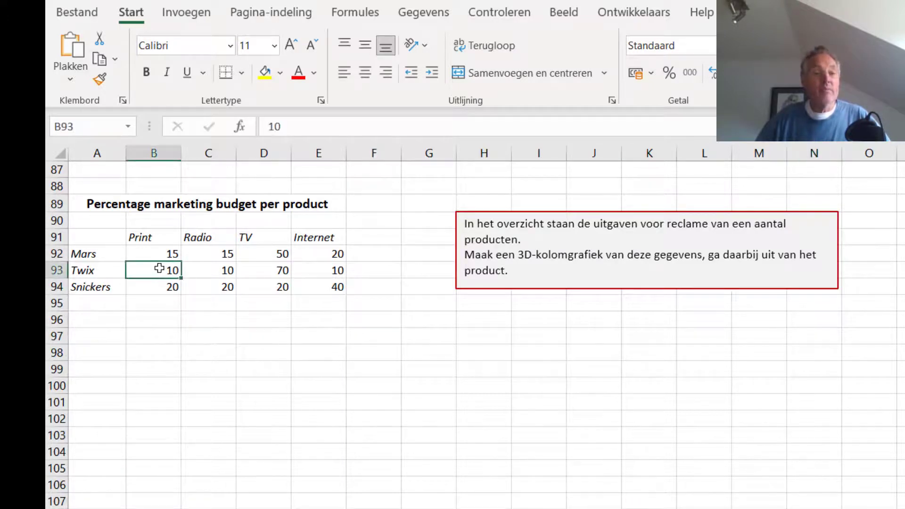
{"action": "left_click", "coordinate": [189, 14]}
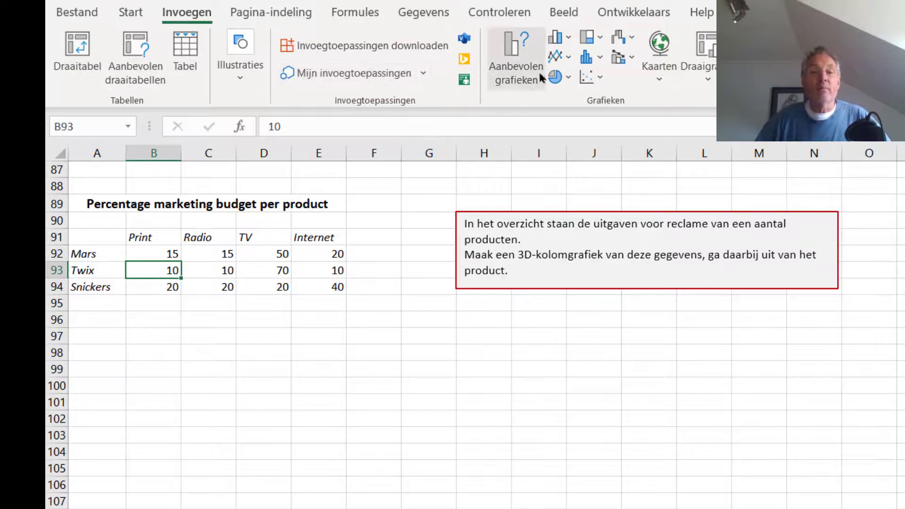
{"action": "left_click", "coordinate": [570, 39]}
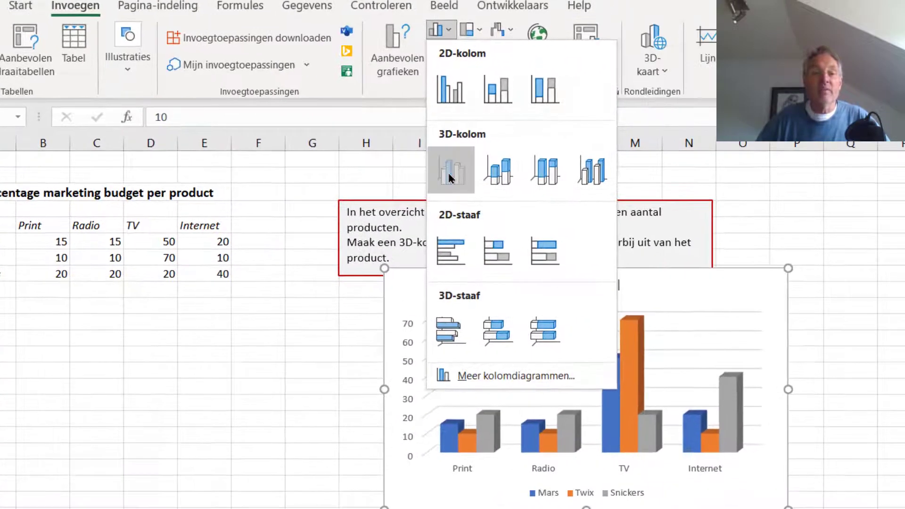
{"action": "left_click", "coordinate": [570, 187]}
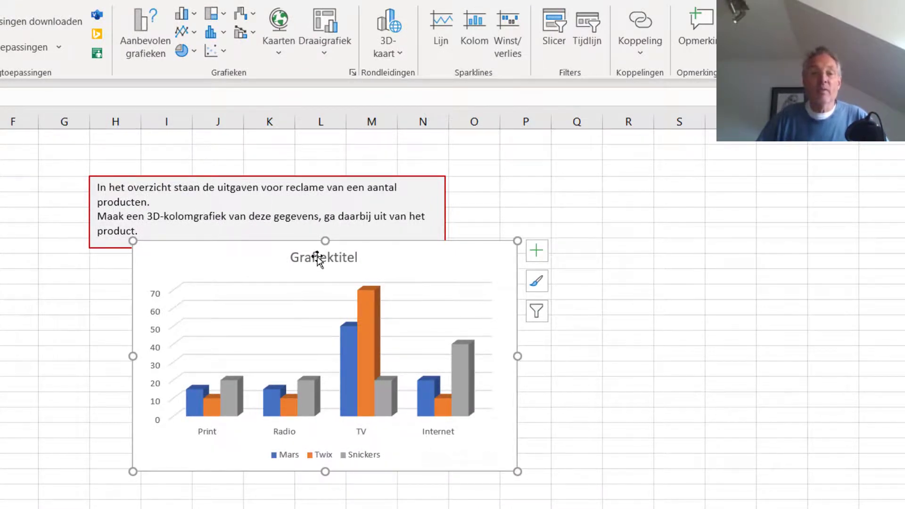
Step: Replace the 'Grafiektitel' placeholder with 'Marketing gegevens' and reselect the chart
{"action": "double_click", "coordinate": [302, 256]}
{"action": "left_click_drag", "start_coordinate": [288, 257], "coordinate": [364, 267]}
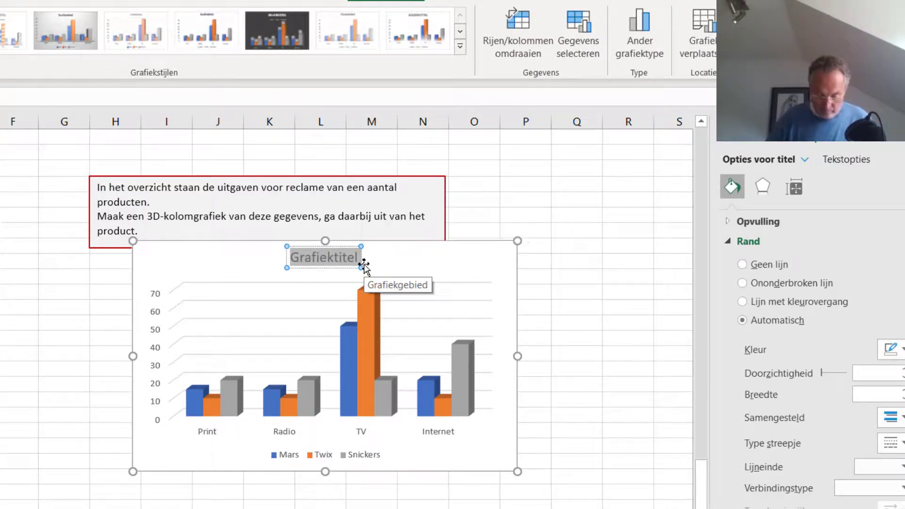
{"action": "type", "text": "Marker"}
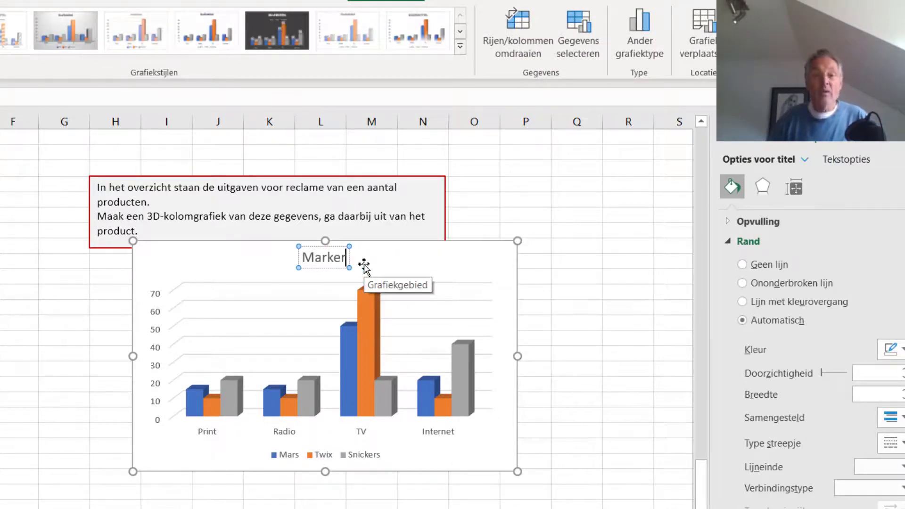
{"action": "key", "text": "BackSpace"}
{"action": "type", "text": "ting"}
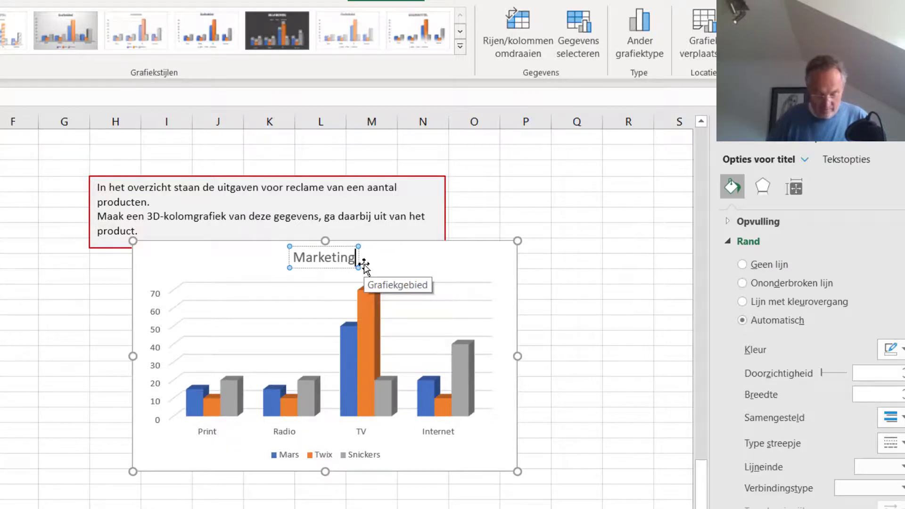
{"action": "type", "text": " gegevens"}
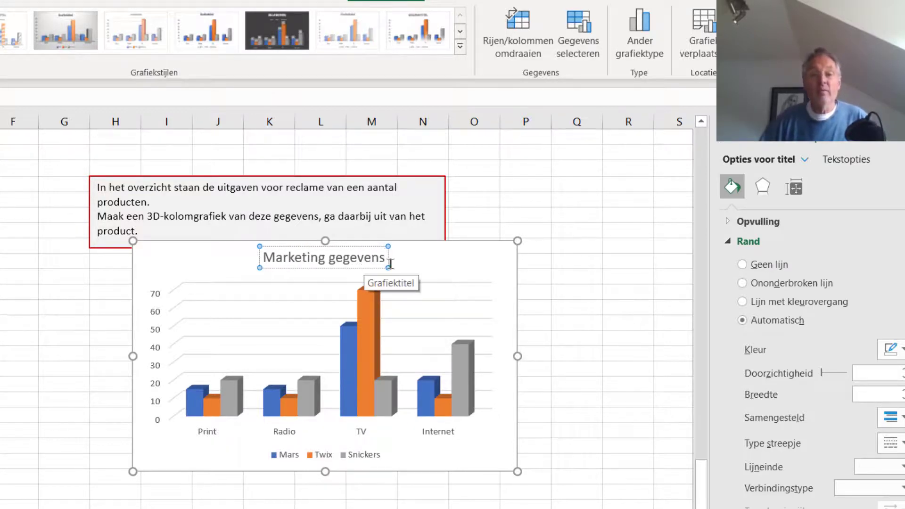
{"action": "left_click", "coordinate": [588, 254]}
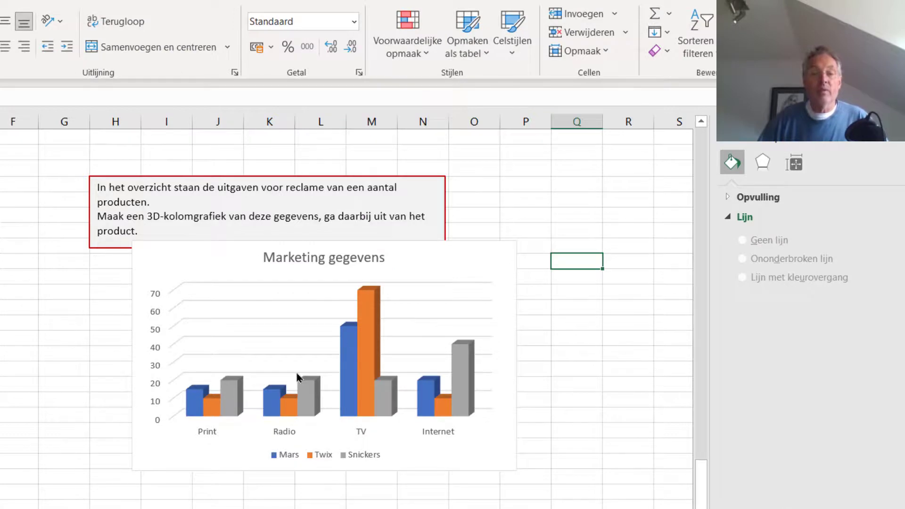
{"action": "left_click", "coordinate": [297, 377]}
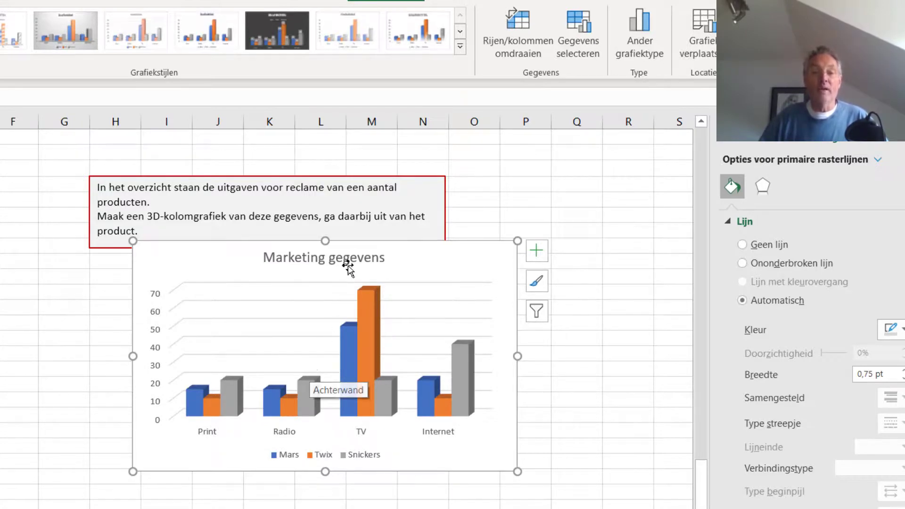
Step: Swap rows and columns so Mars, Twix and Snickers become categories, with Print, Radio, TV and Internet as series
{"action": "left_click", "coordinate": [528, 42]}
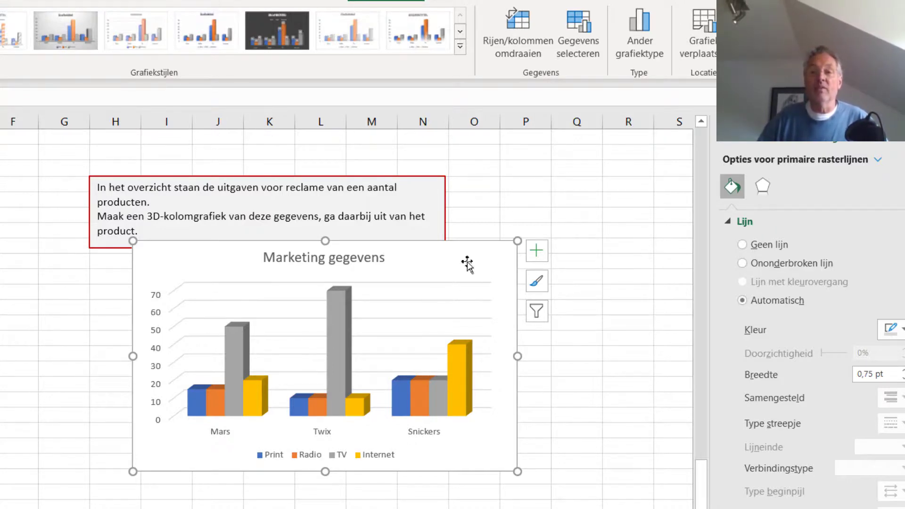
{"action": "left_click", "coordinate": [636, 56]}
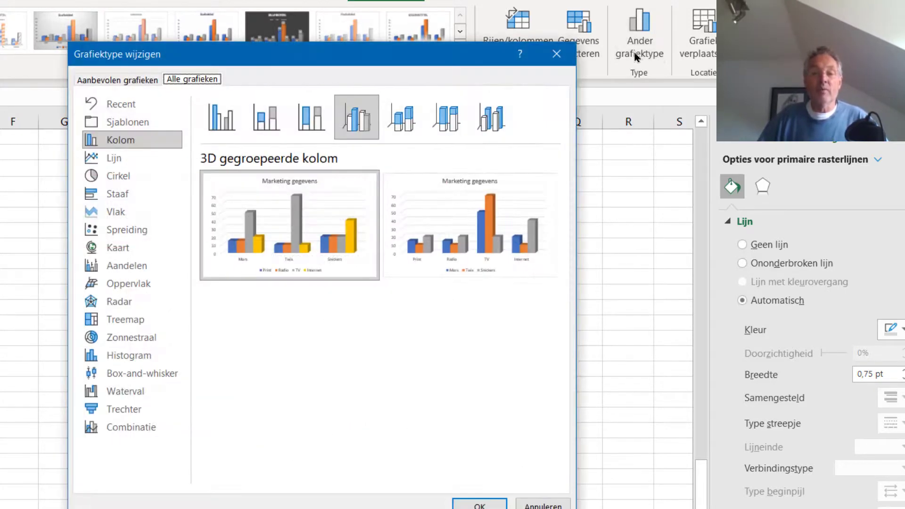
Step: Change the chart to the 3D-kolom subtype, setting the media rows behind Mars, Twix and Snickers
{"action": "left_click", "coordinate": [484, 126]}
{"action": "mouse_move", "coordinate": [289, 225]}
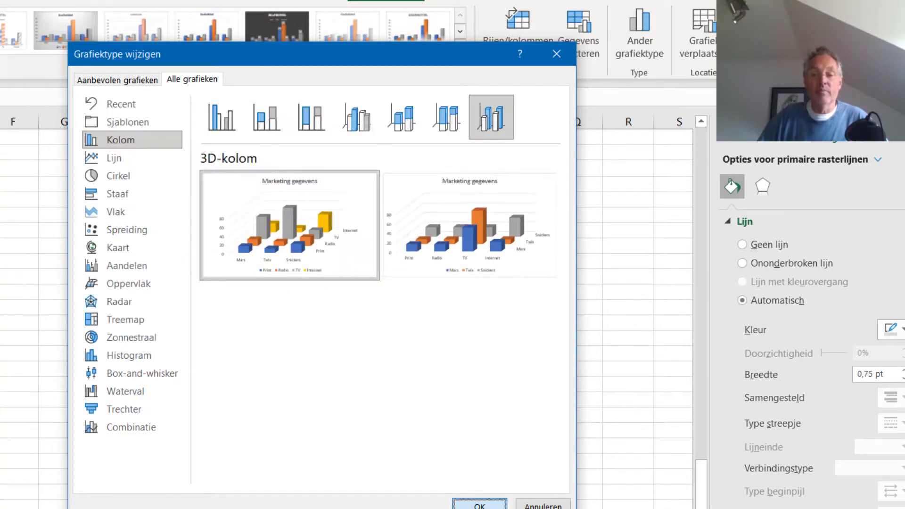
{"action": "key", "text": "Return"}
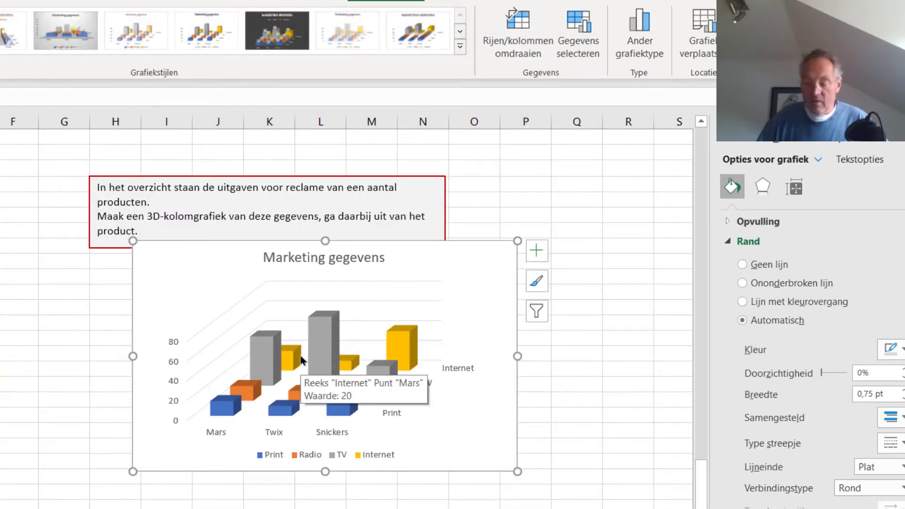
{"action": "left_click", "coordinate": [346, 350]}
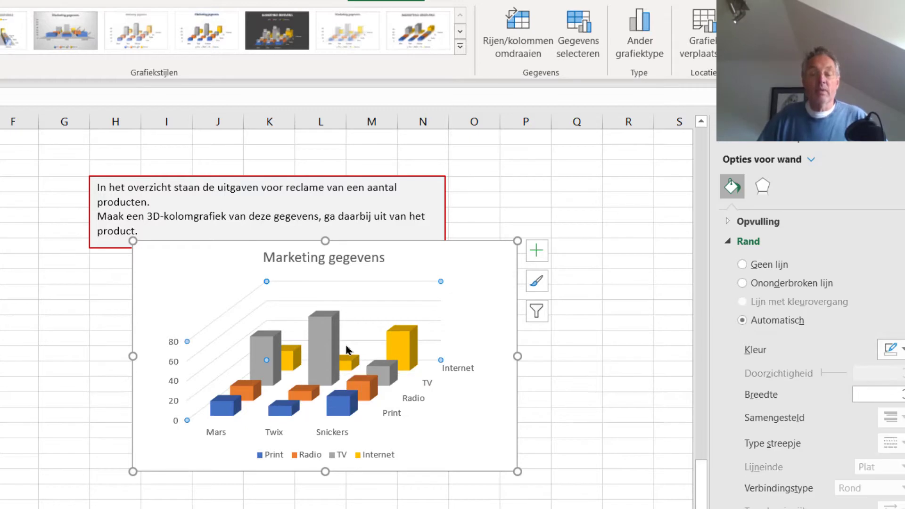